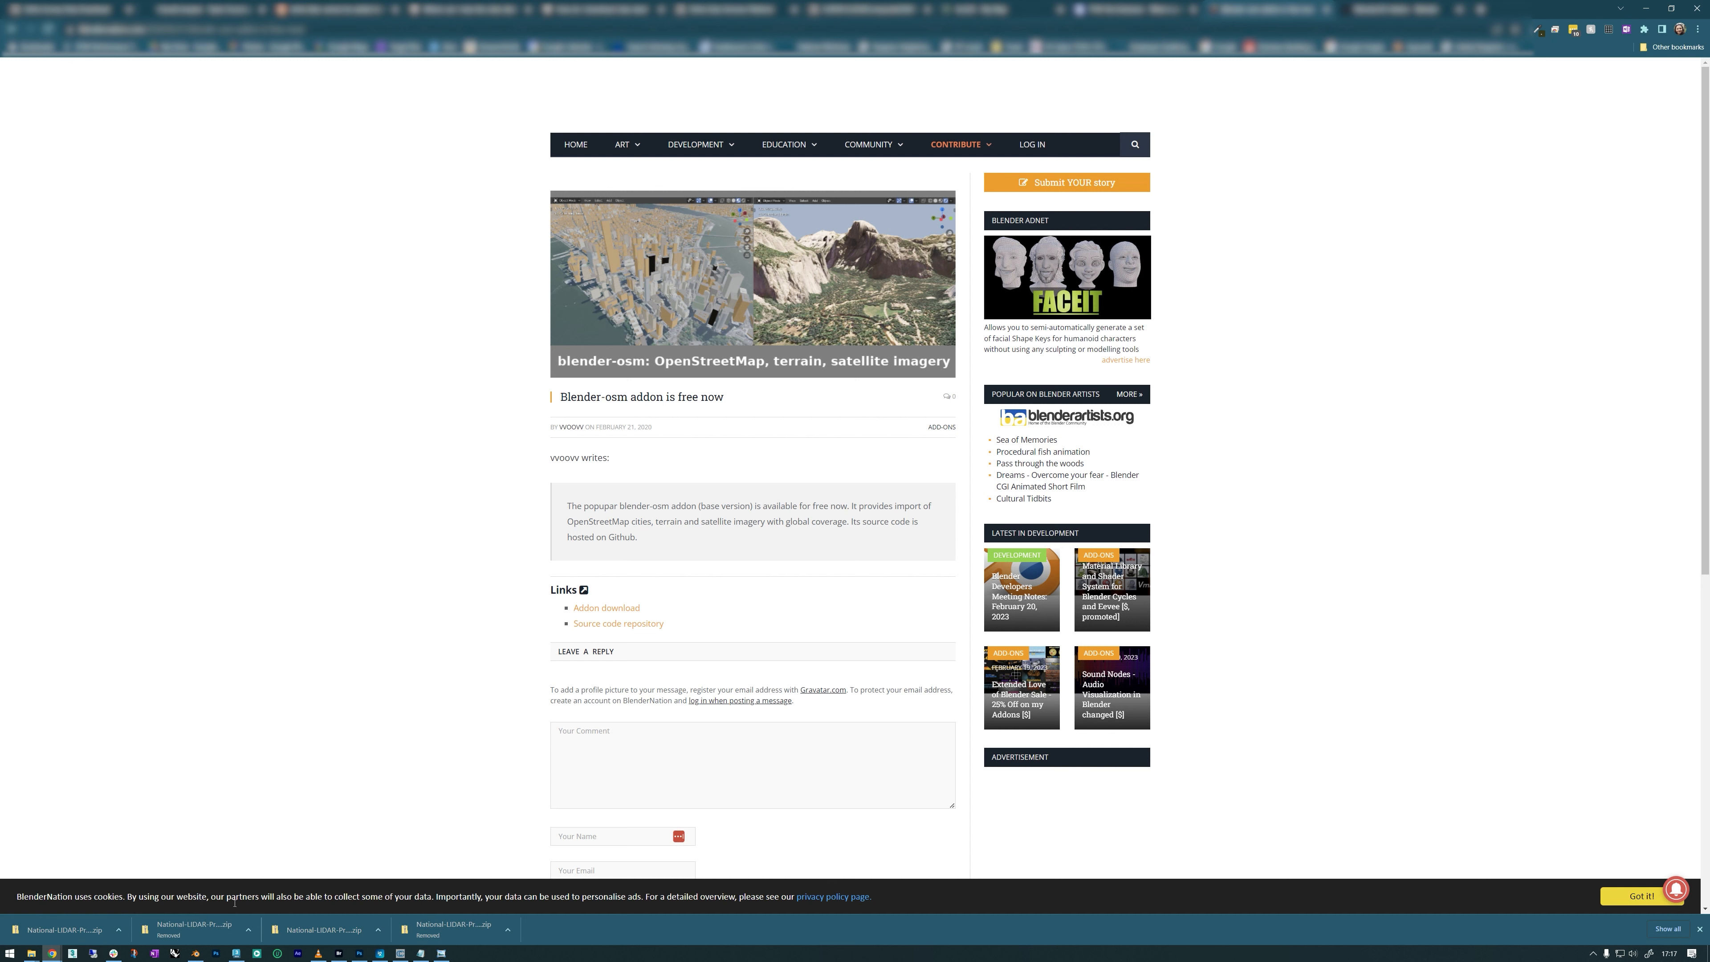
- Switch to Blender and open the blender-osm add-on's web map for selecting the import extent
{"action": "left_click", "coordinate": [195, 953]}
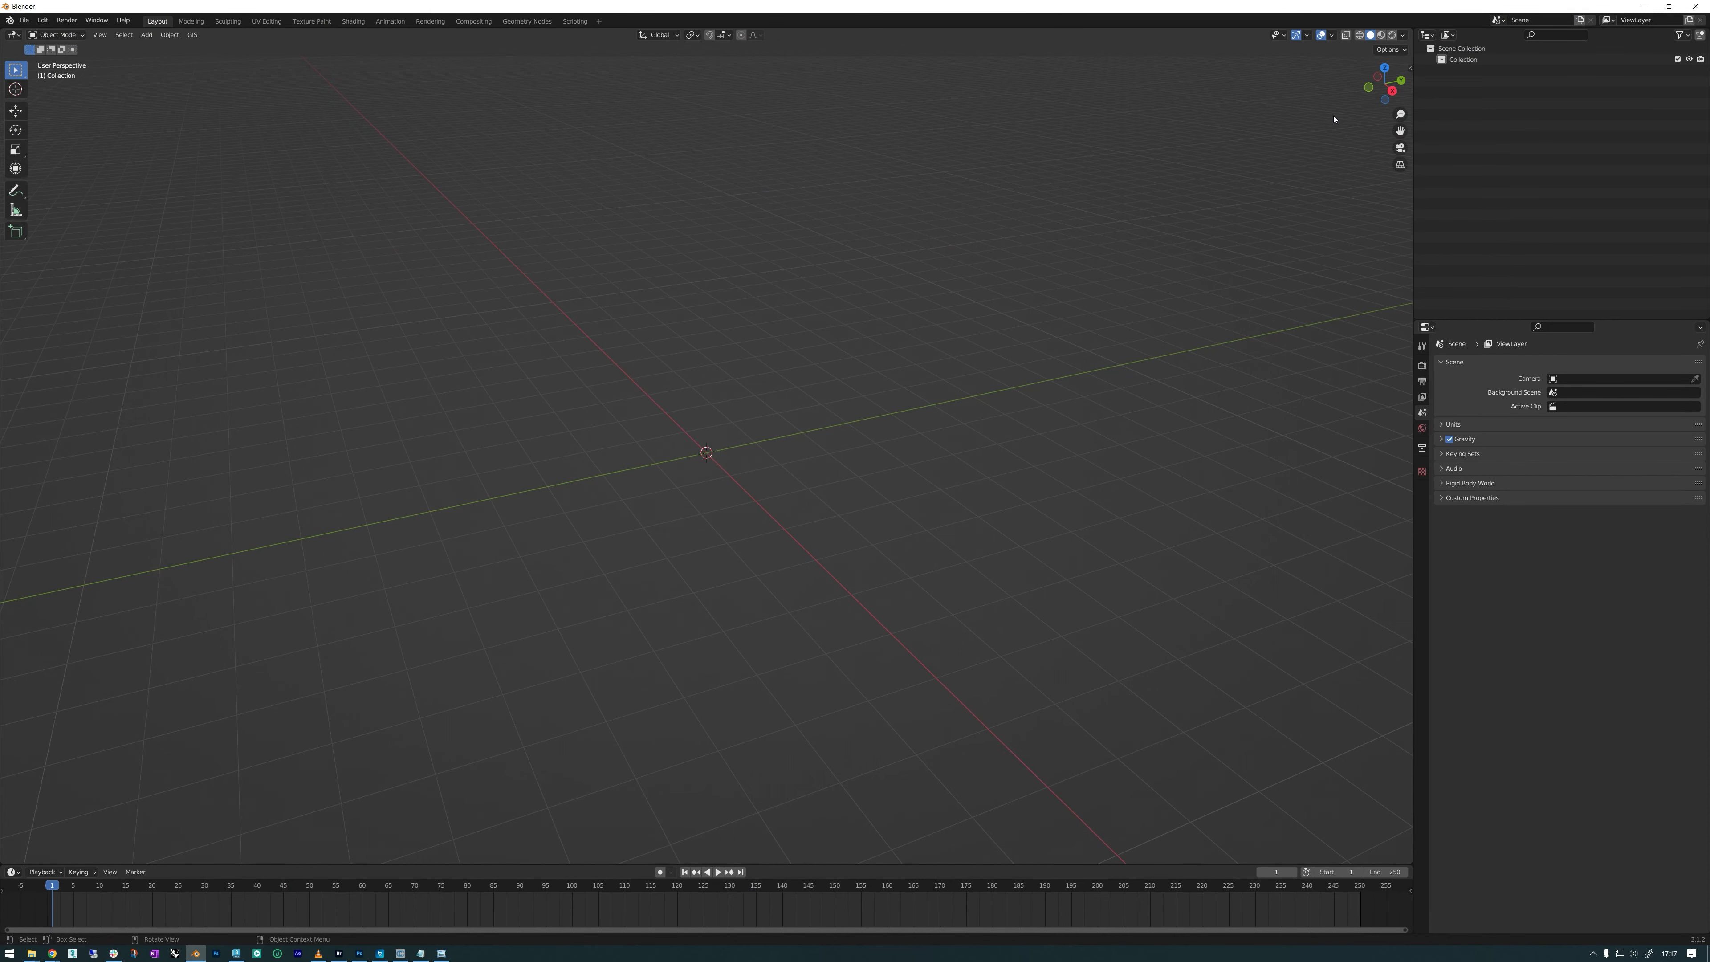
{"action": "left_click", "coordinate": [1411, 67]}
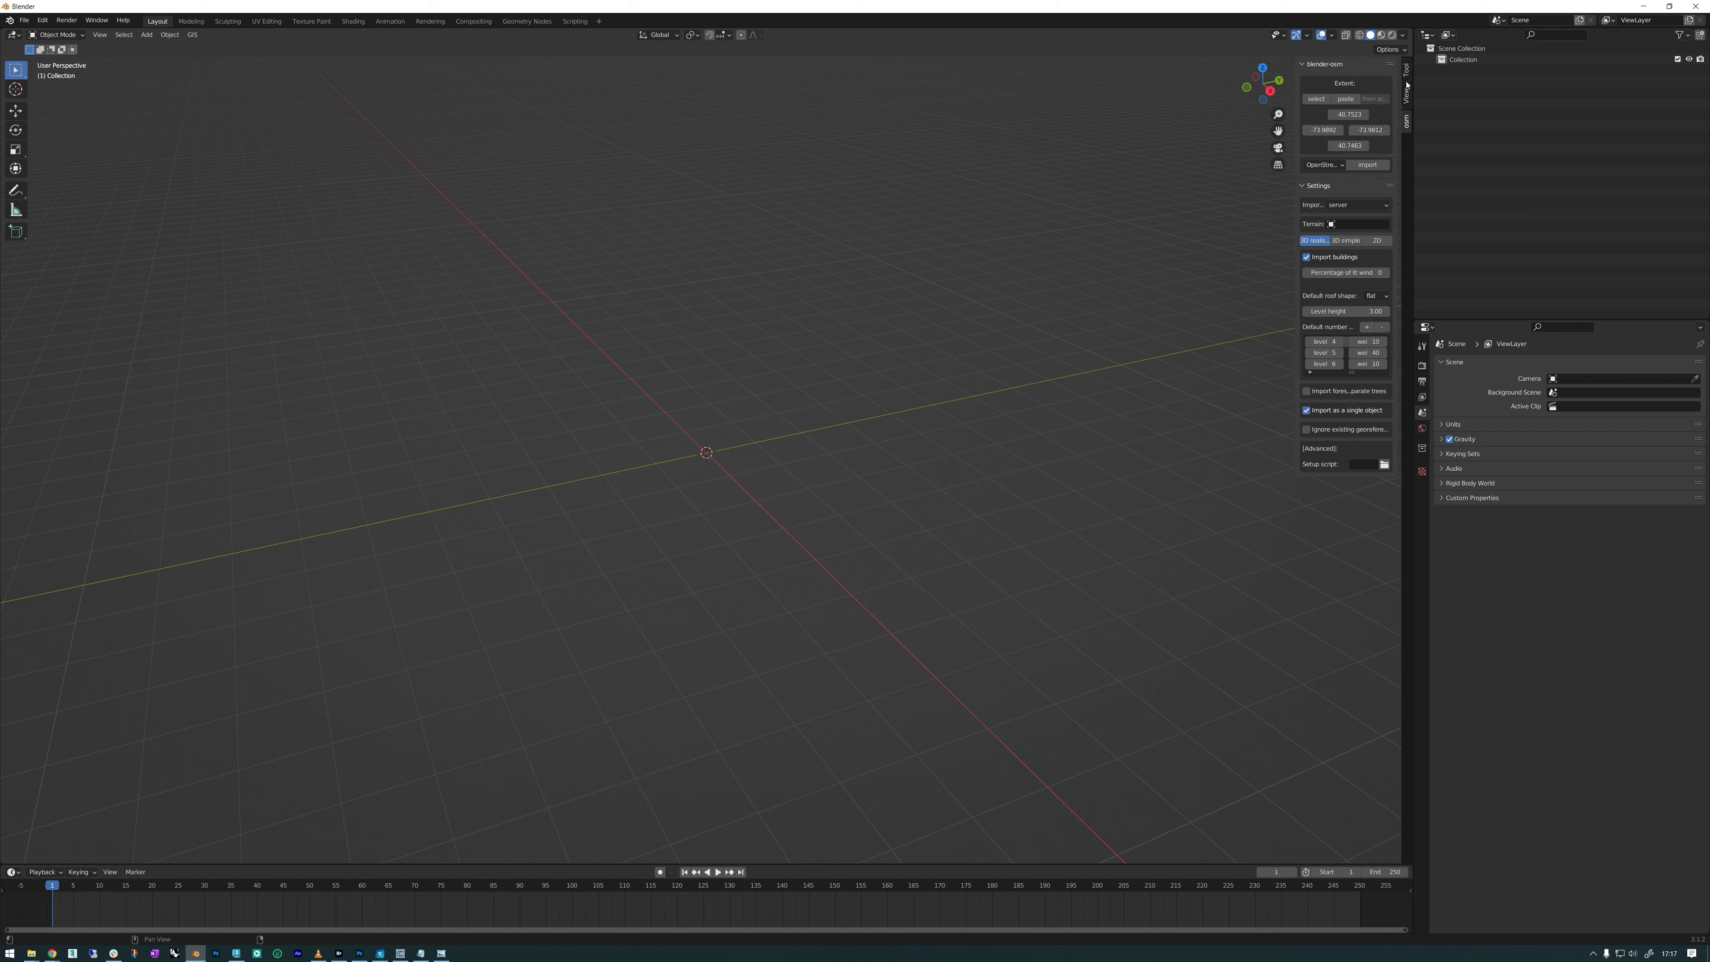
{"action": "left_click", "coordinate": [1317, 100]}
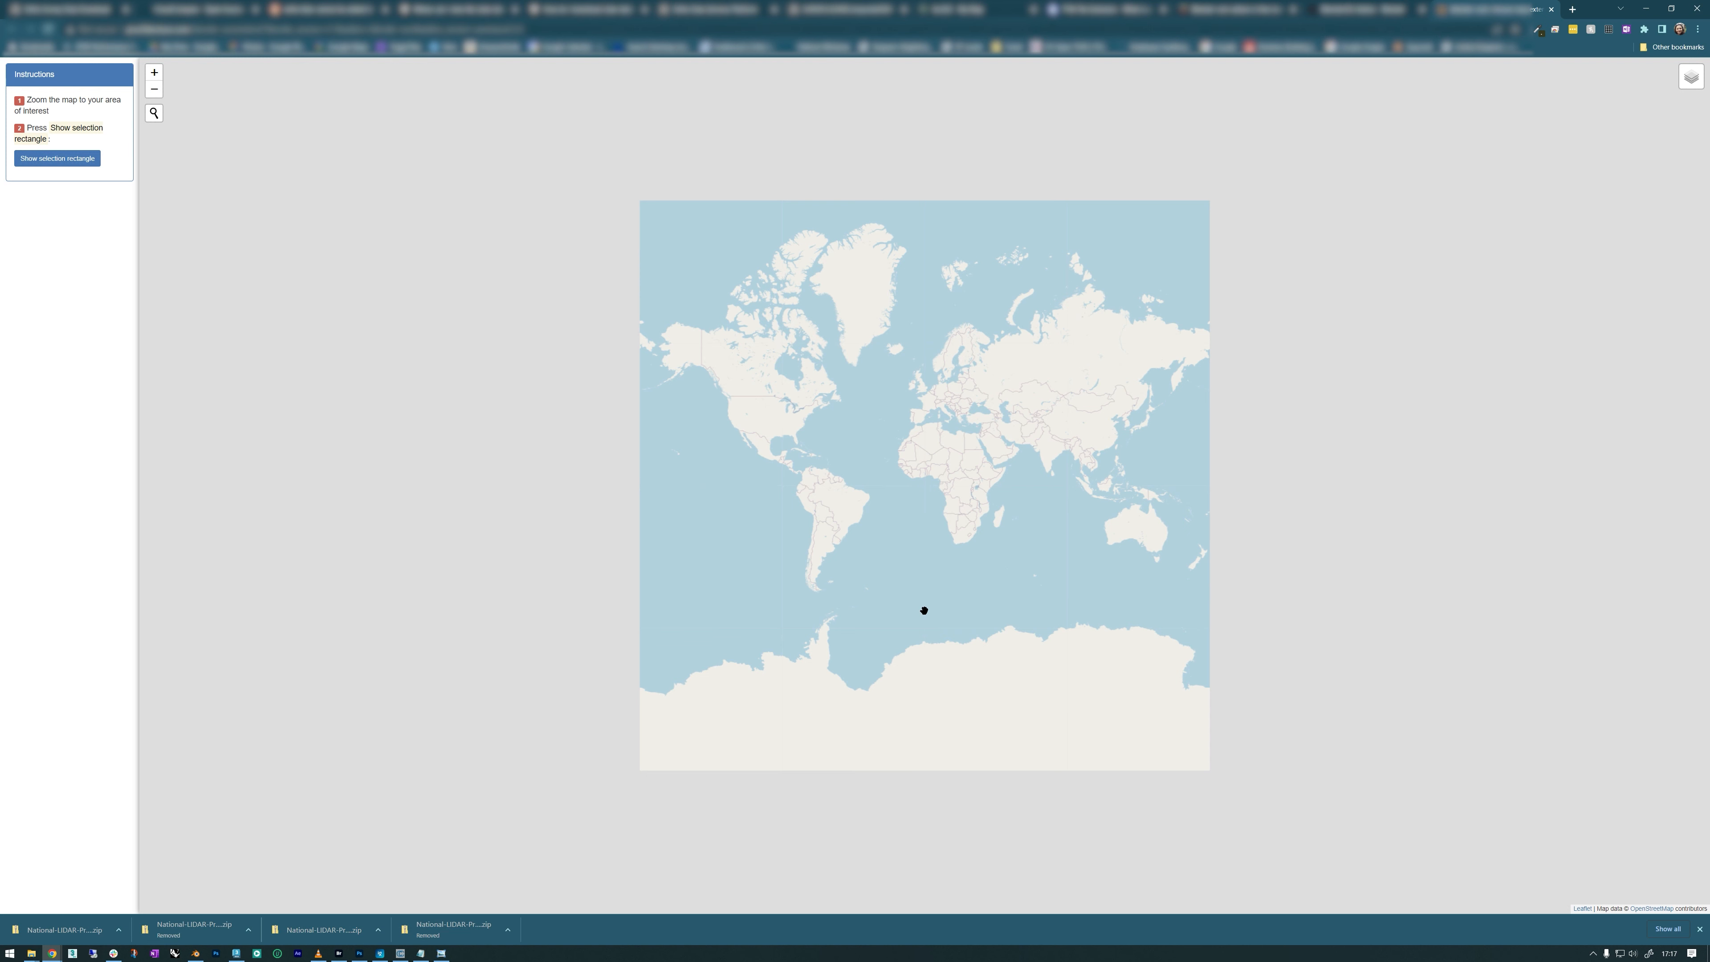
- Check the survey area's location on the Defra LIDAR map, and find Aylesbury, England, on the extent selection map
{"action": "left_click", "coordinate": [37, 11]}
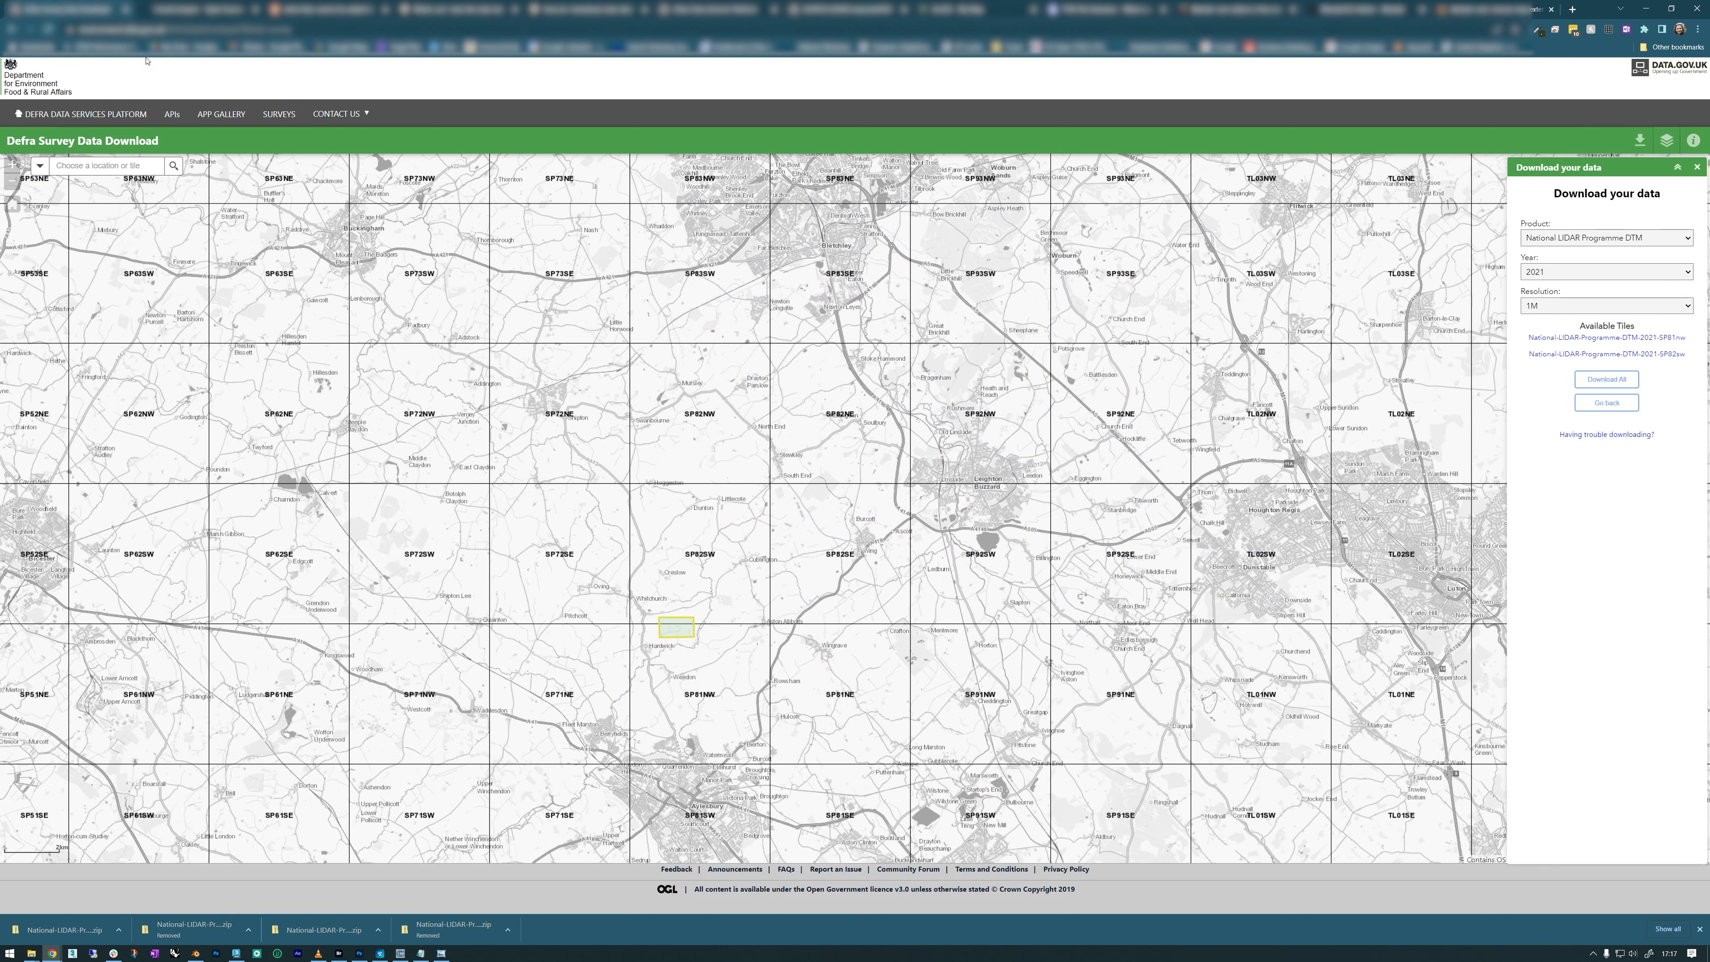
{"action": "scroll", "coordinate": [672, 645], "scroll_direction": "up", "scroll_amount": 3}
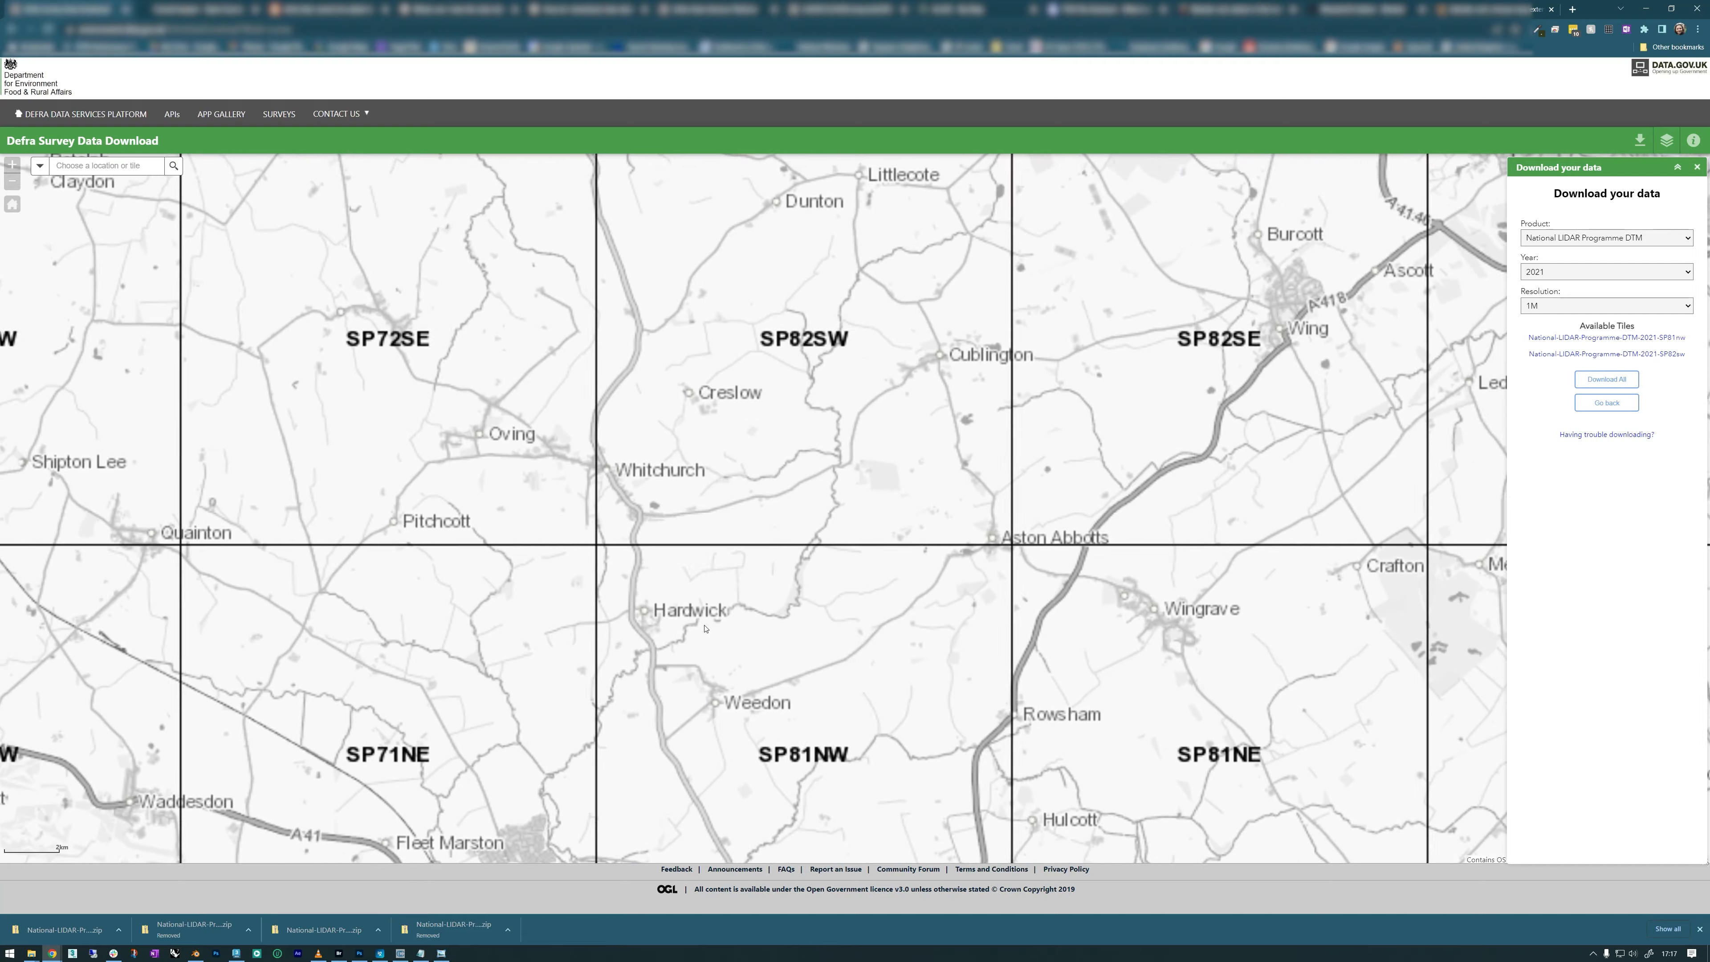
{"action": "scroll", "coordinate": [733, 709], "scroll_direction": "down", "scroll_amount": 2}
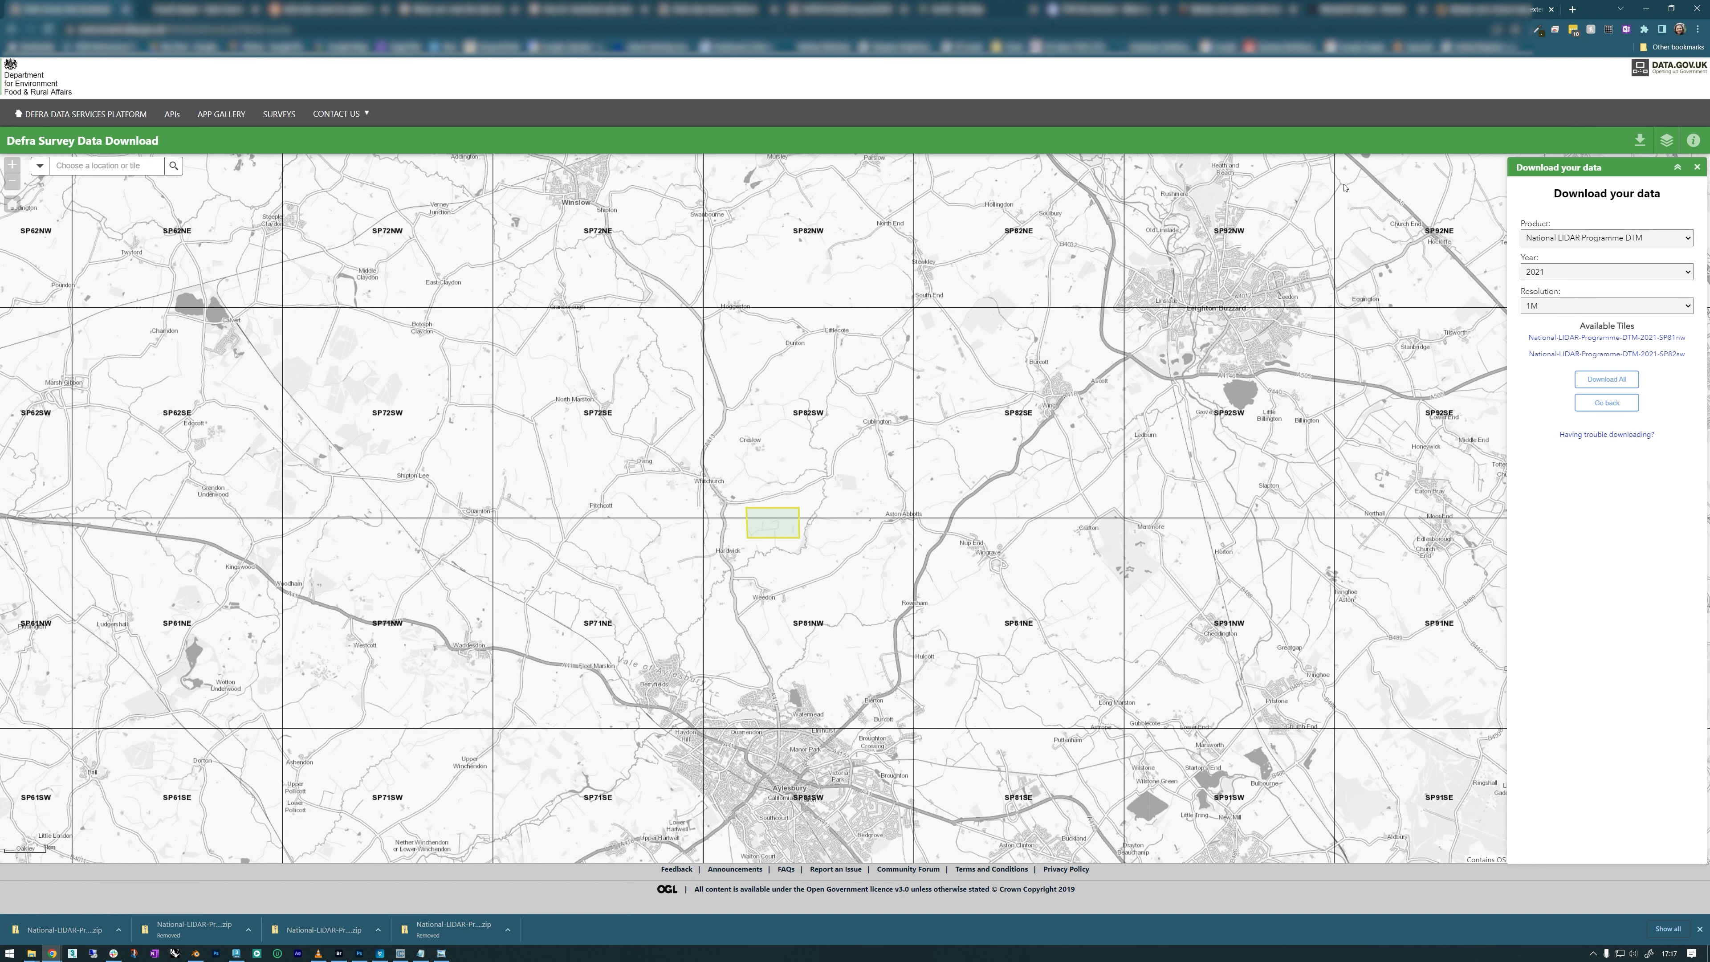
{"action": "left_click", "coordinate": [1468, 9]}
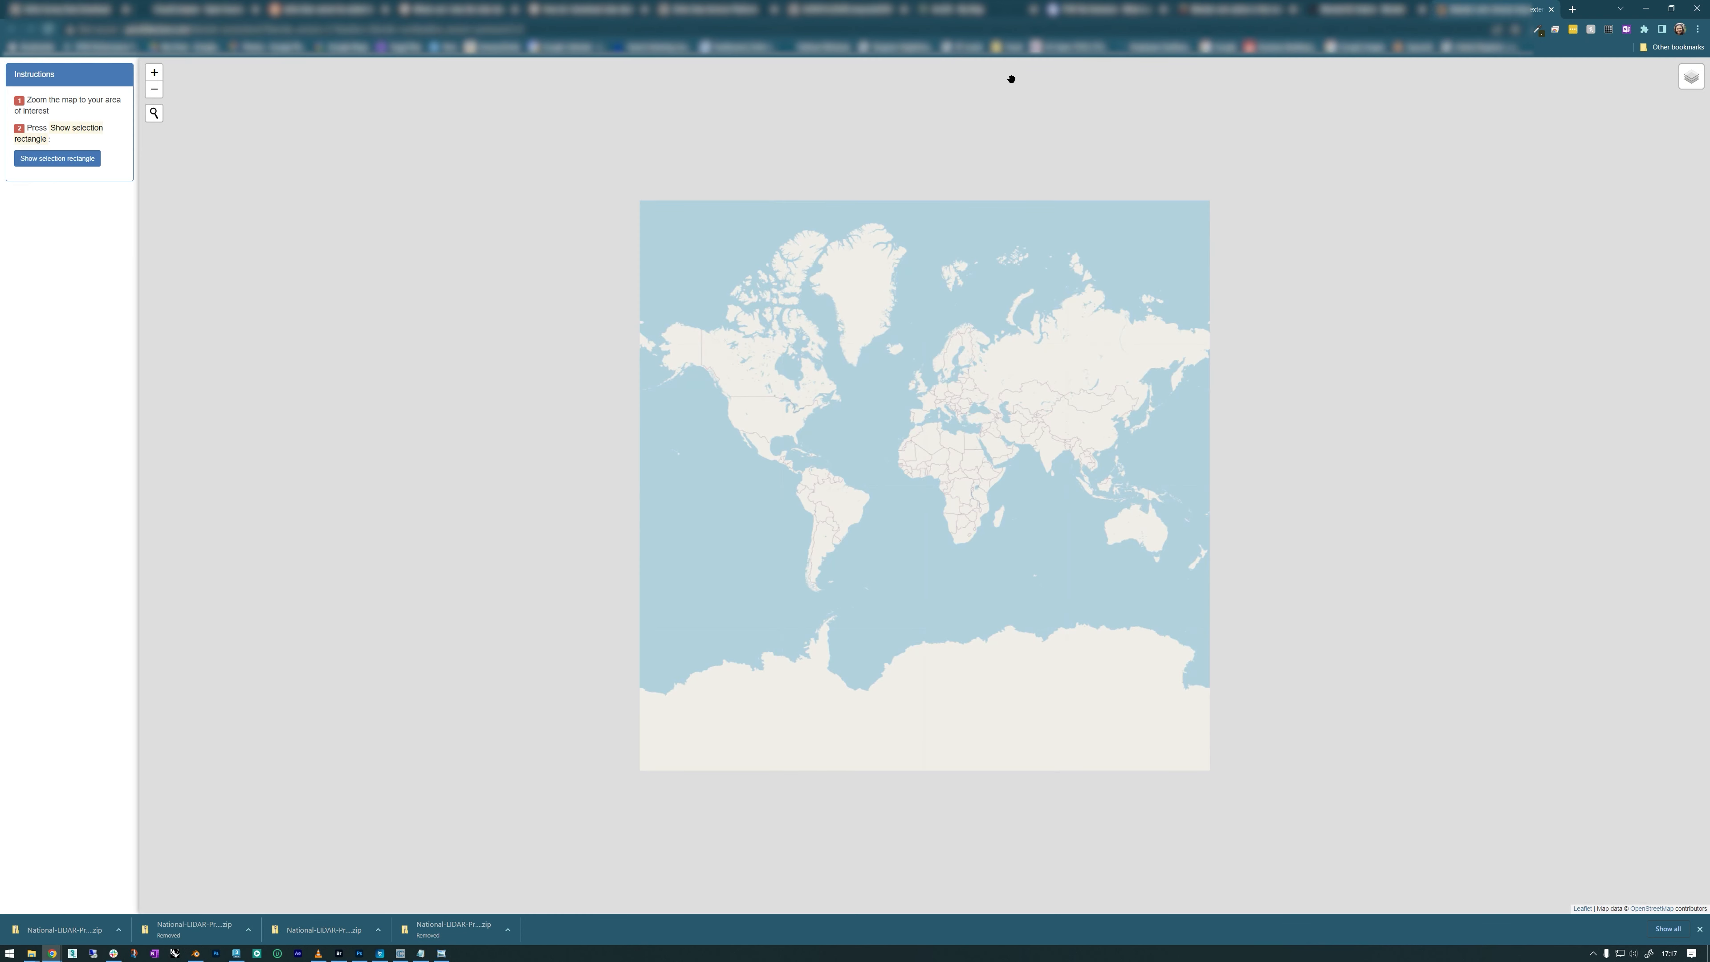
{"action": "left_click", "coordinate": [155, 116]}
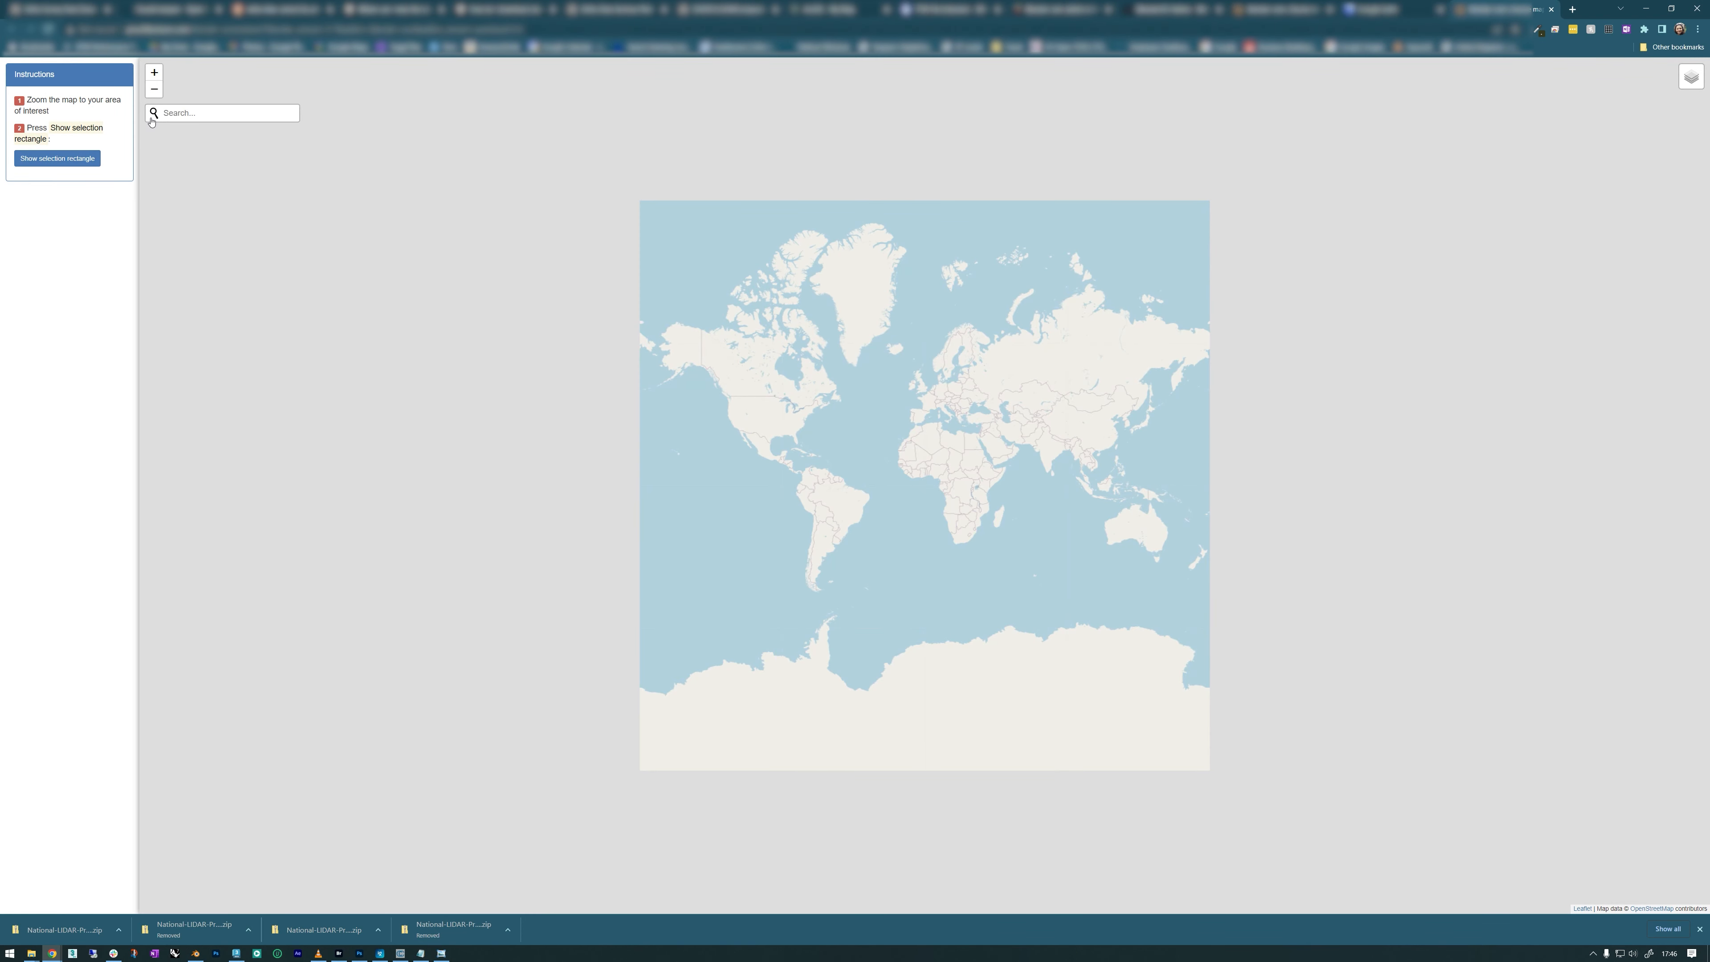
{"action": "type", "text": "aylesbury"}
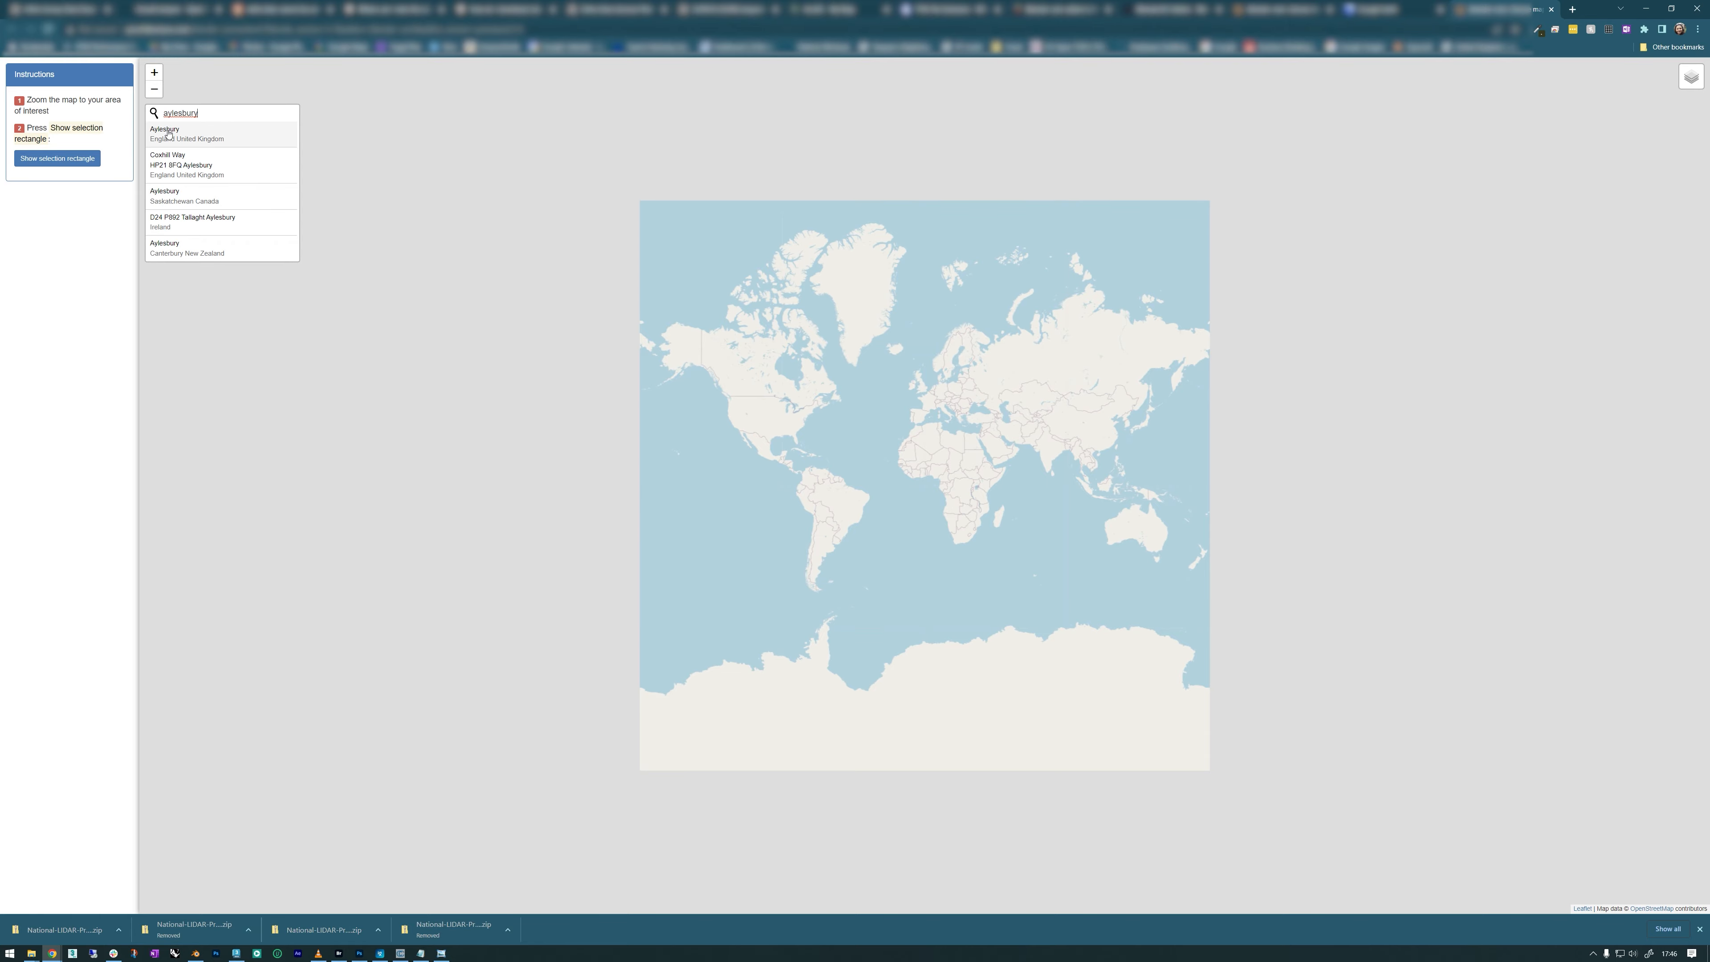
{"action": "left_click", "coordinate": [169, 134]}
{"action": "scroll", "coordinate": [747, 417], "scroll_direction": "down", "scroll_amount": 2}
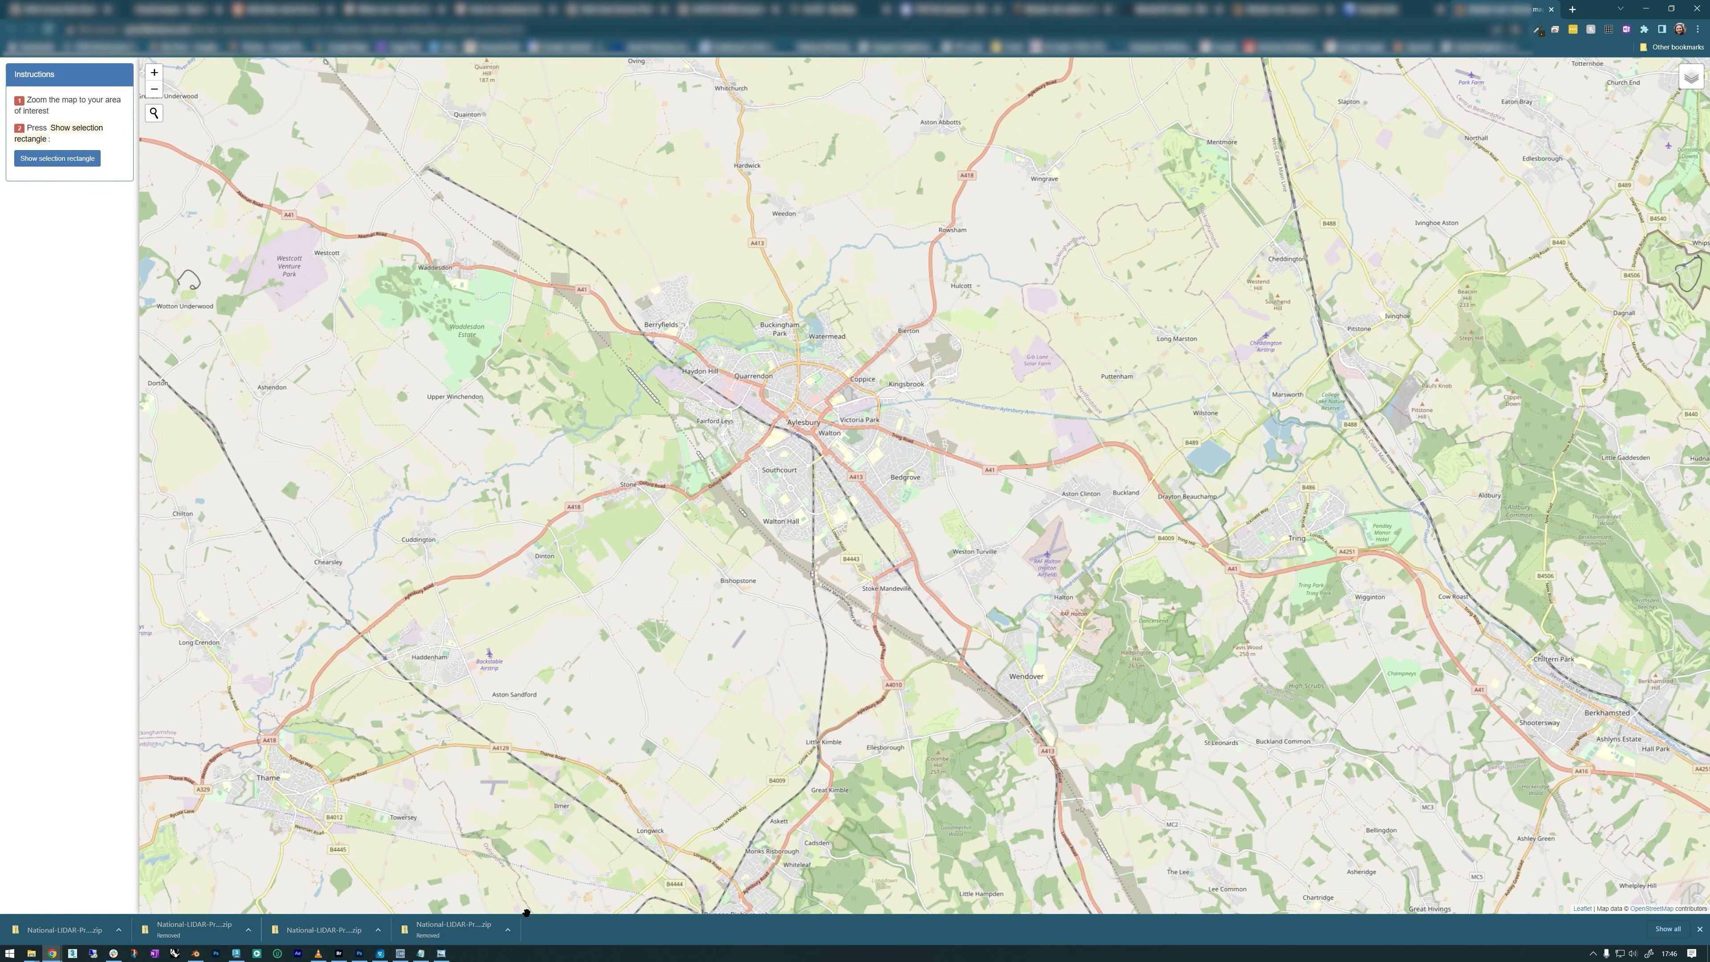
- Compare the SP8020 point cloud in CloudCompare with Google Earth imagery north of Aylesbury to locate the covered area
{"action": "left_click", "coordinate": [400, 953]}
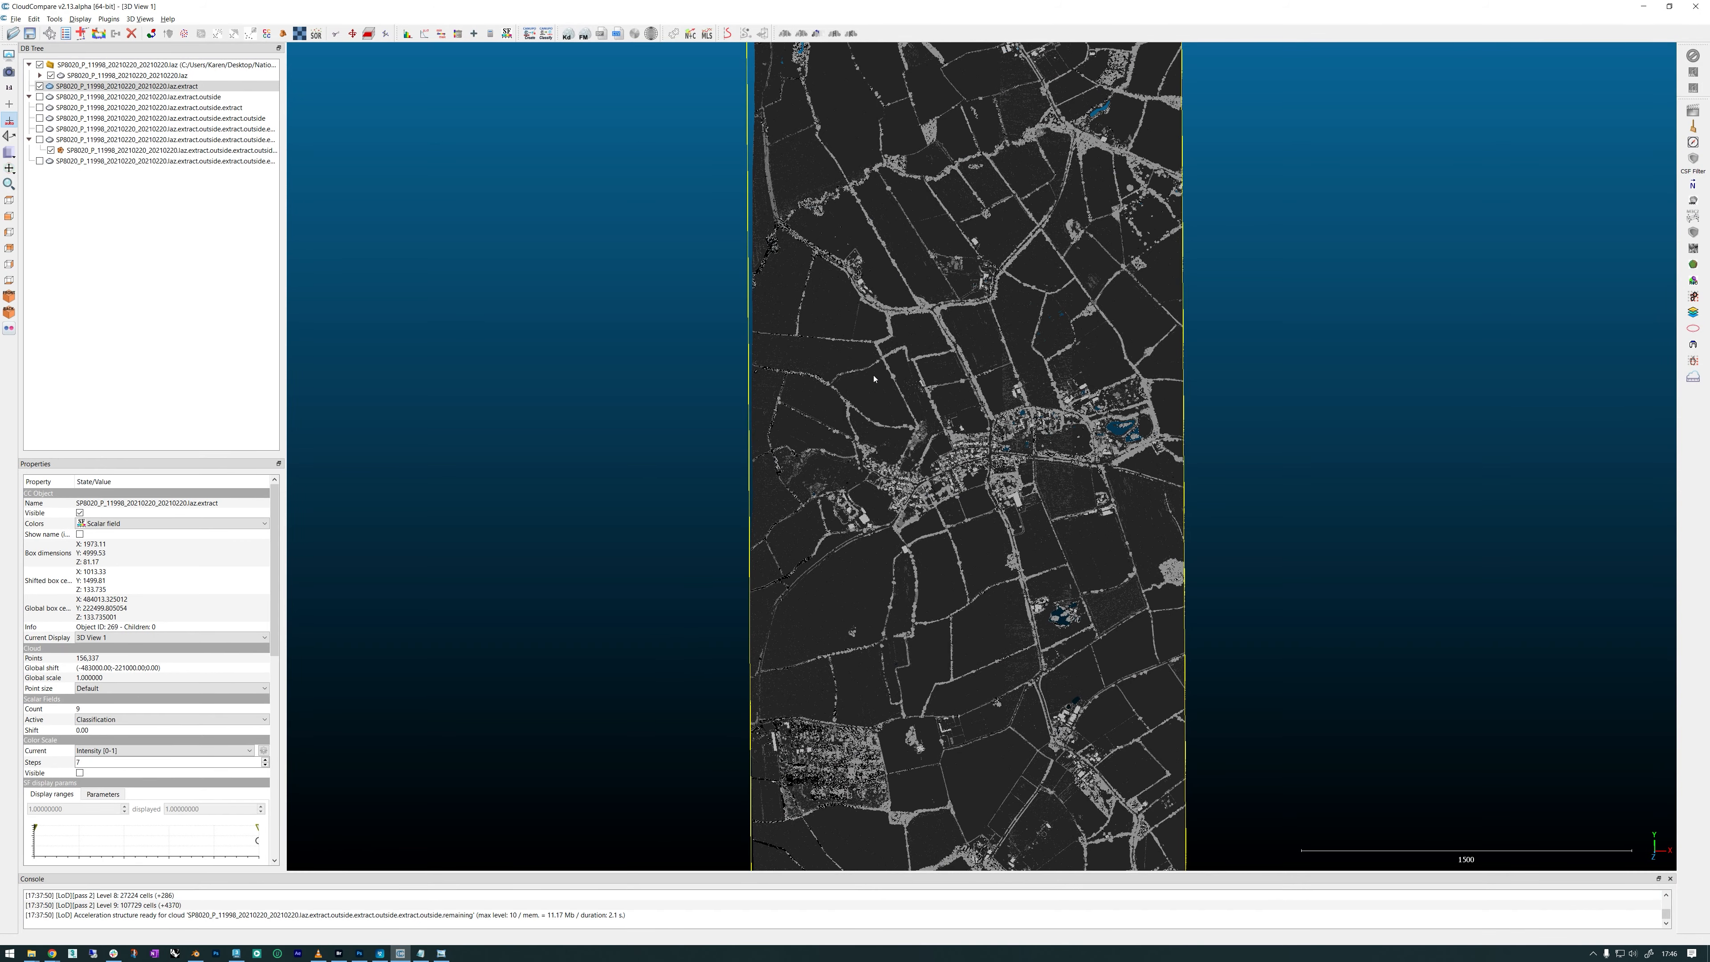
{"action": "scroll", "coordinate": [874, 379], "scroll_direction": "down", "scroll_amount": 5}
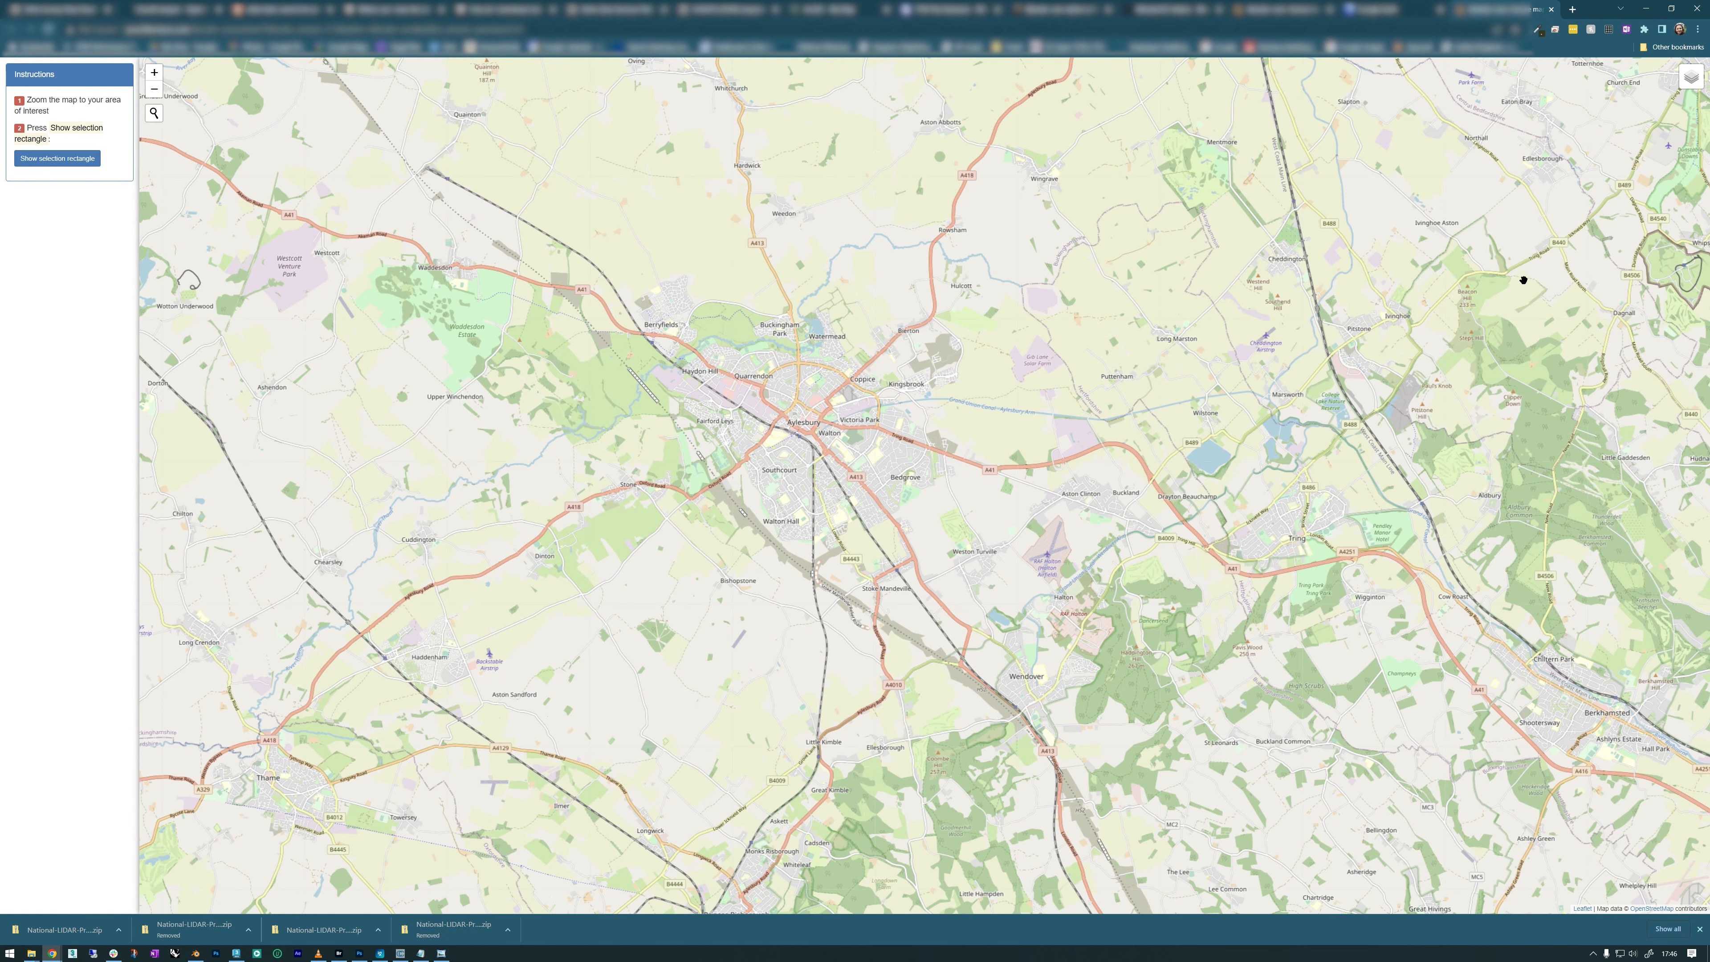
{"action": "left_click", "coordinate": [1379, 8]}
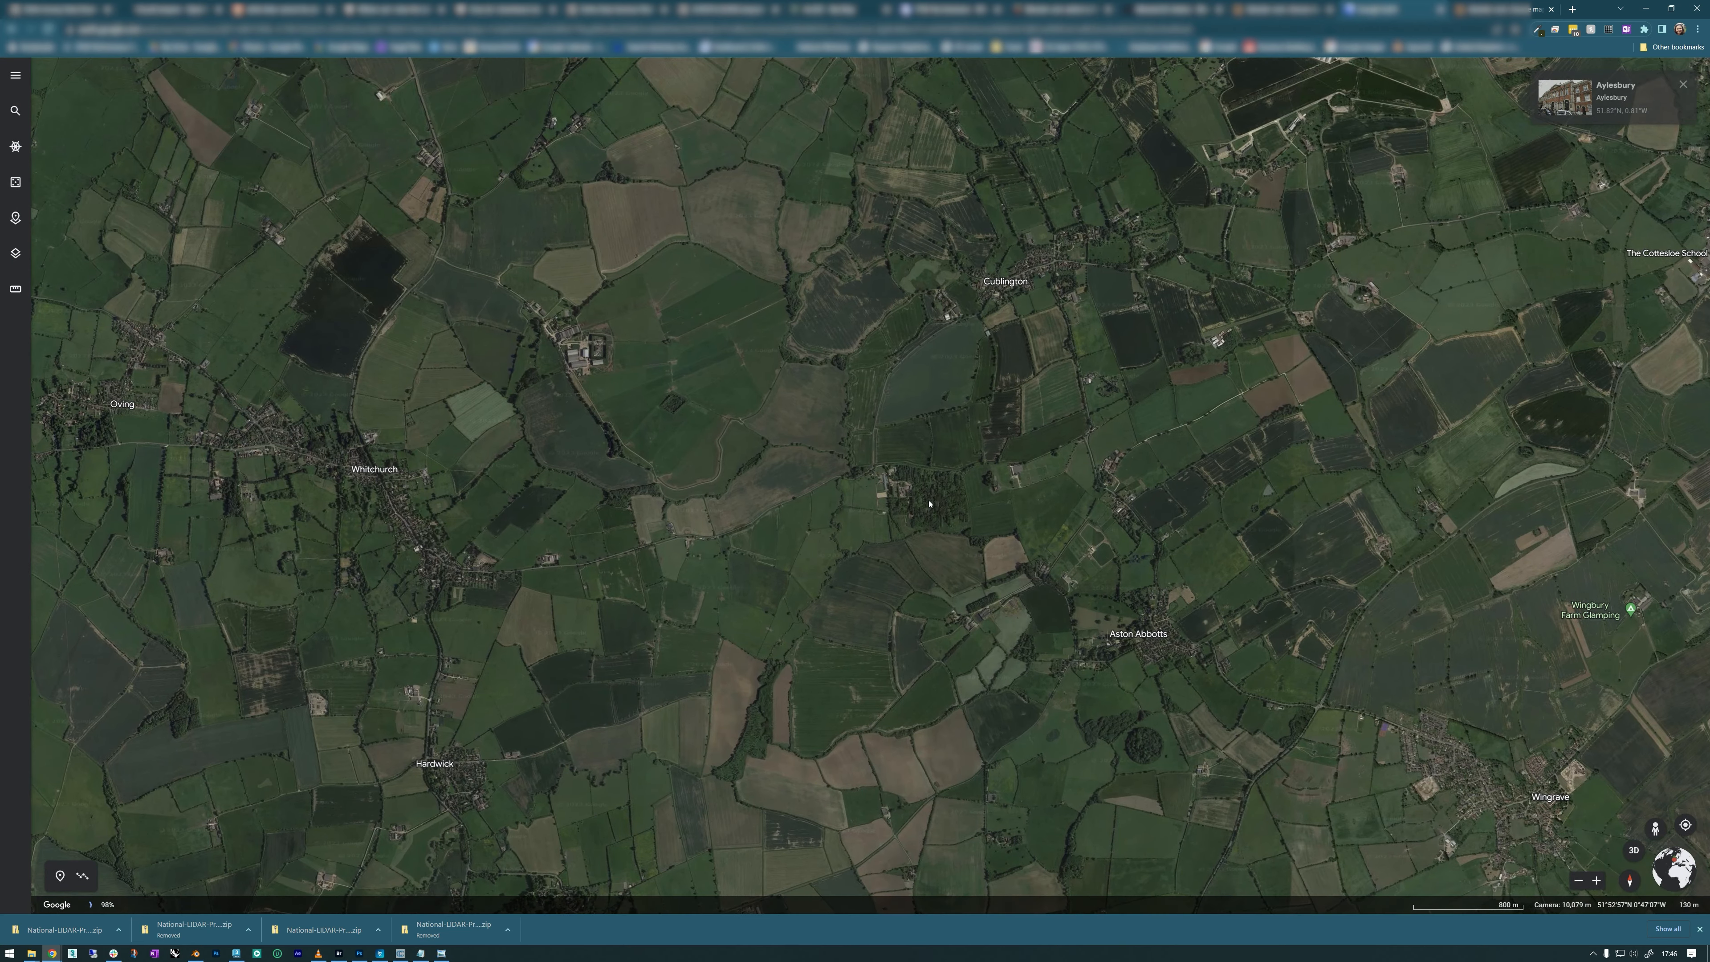
{"action": "left_click", "coordinate": [400, 954]}
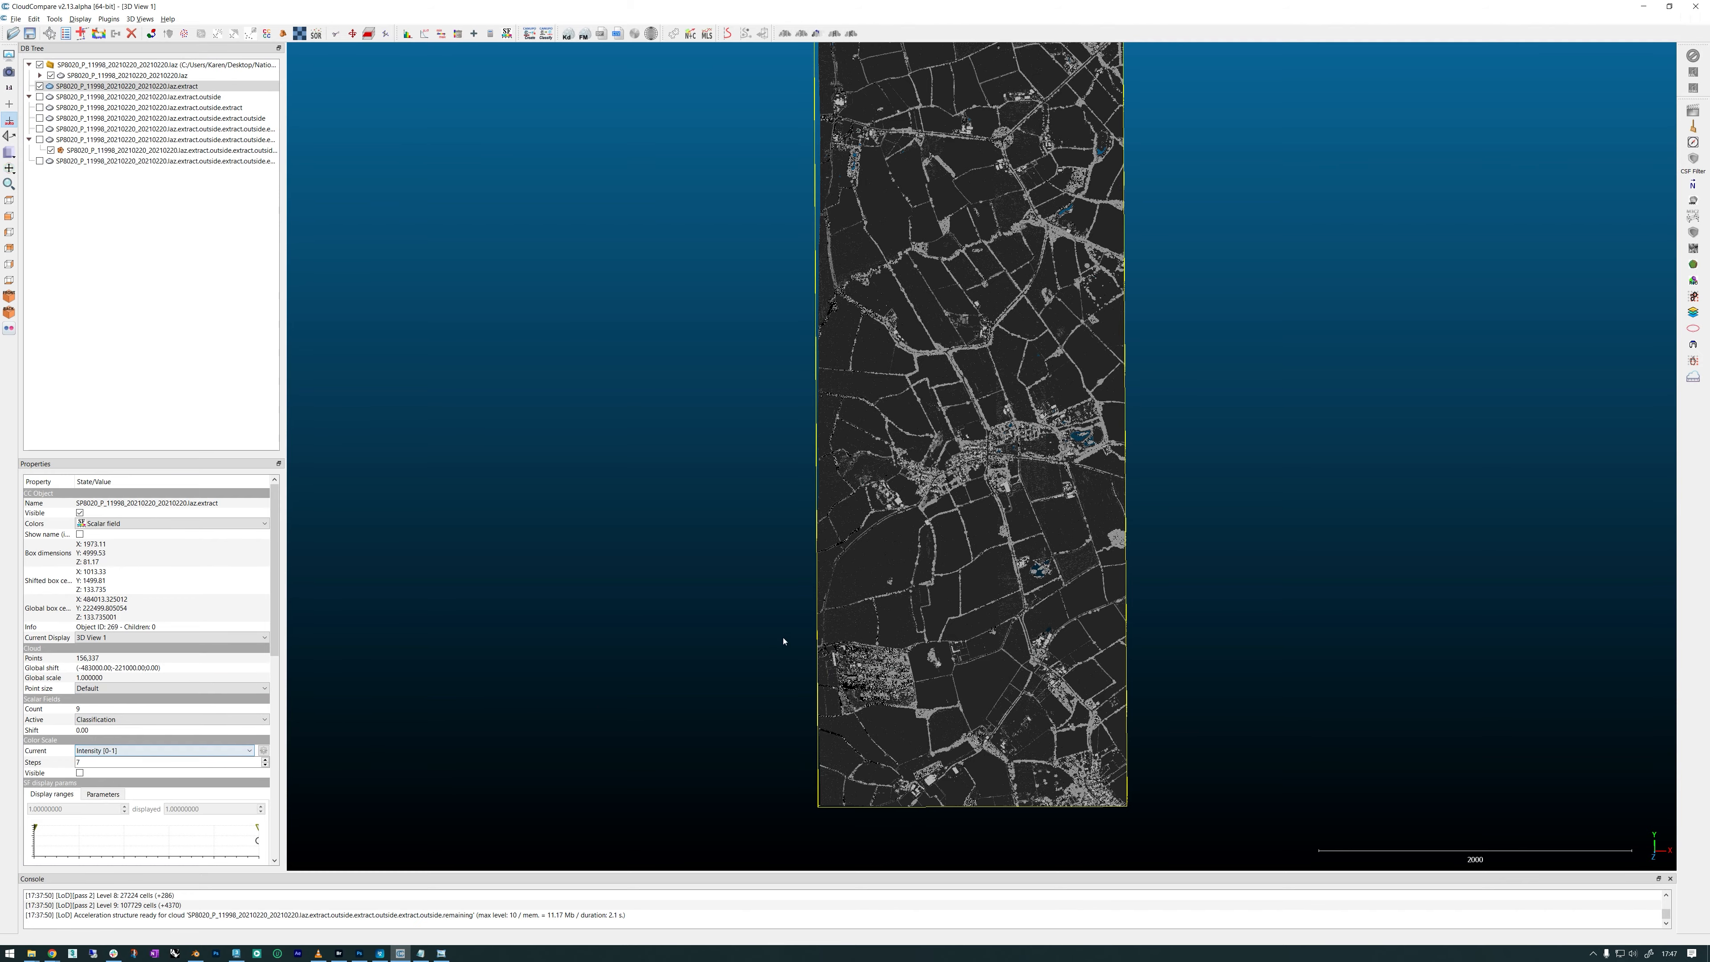
{"action": "scroll", "coordinate": [978, 531], "scroll_direction": "up", "scroll_amount": 3}
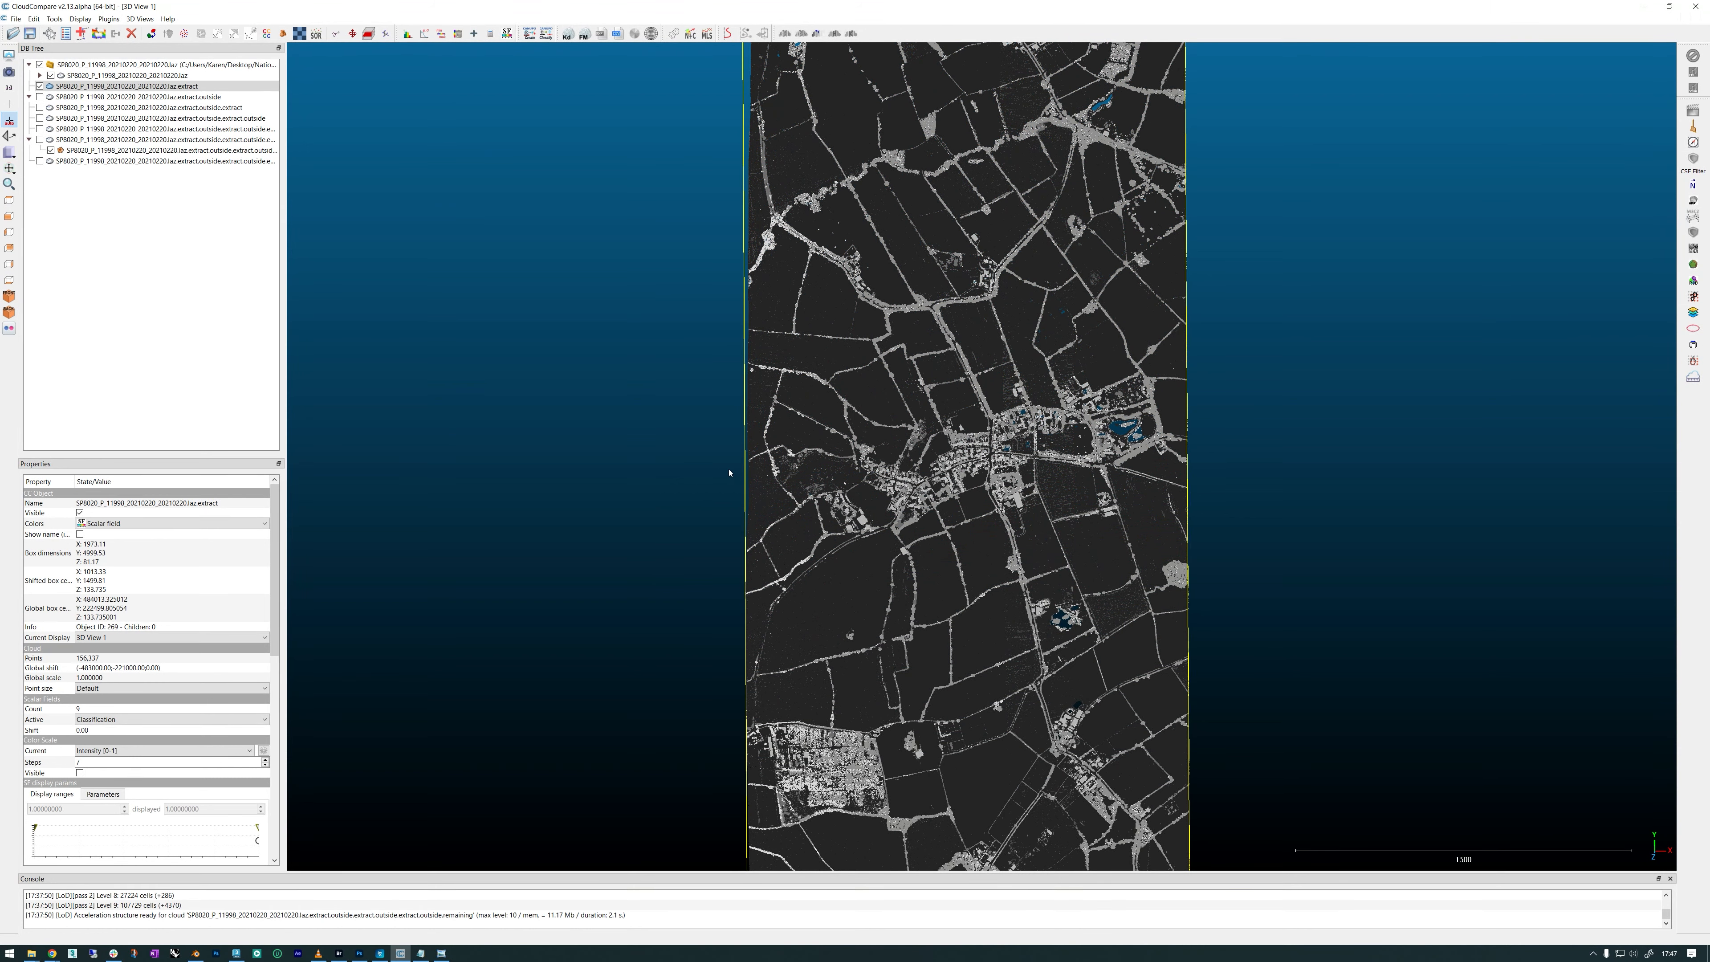
{"action": "key", "text": "alt+Tab"}
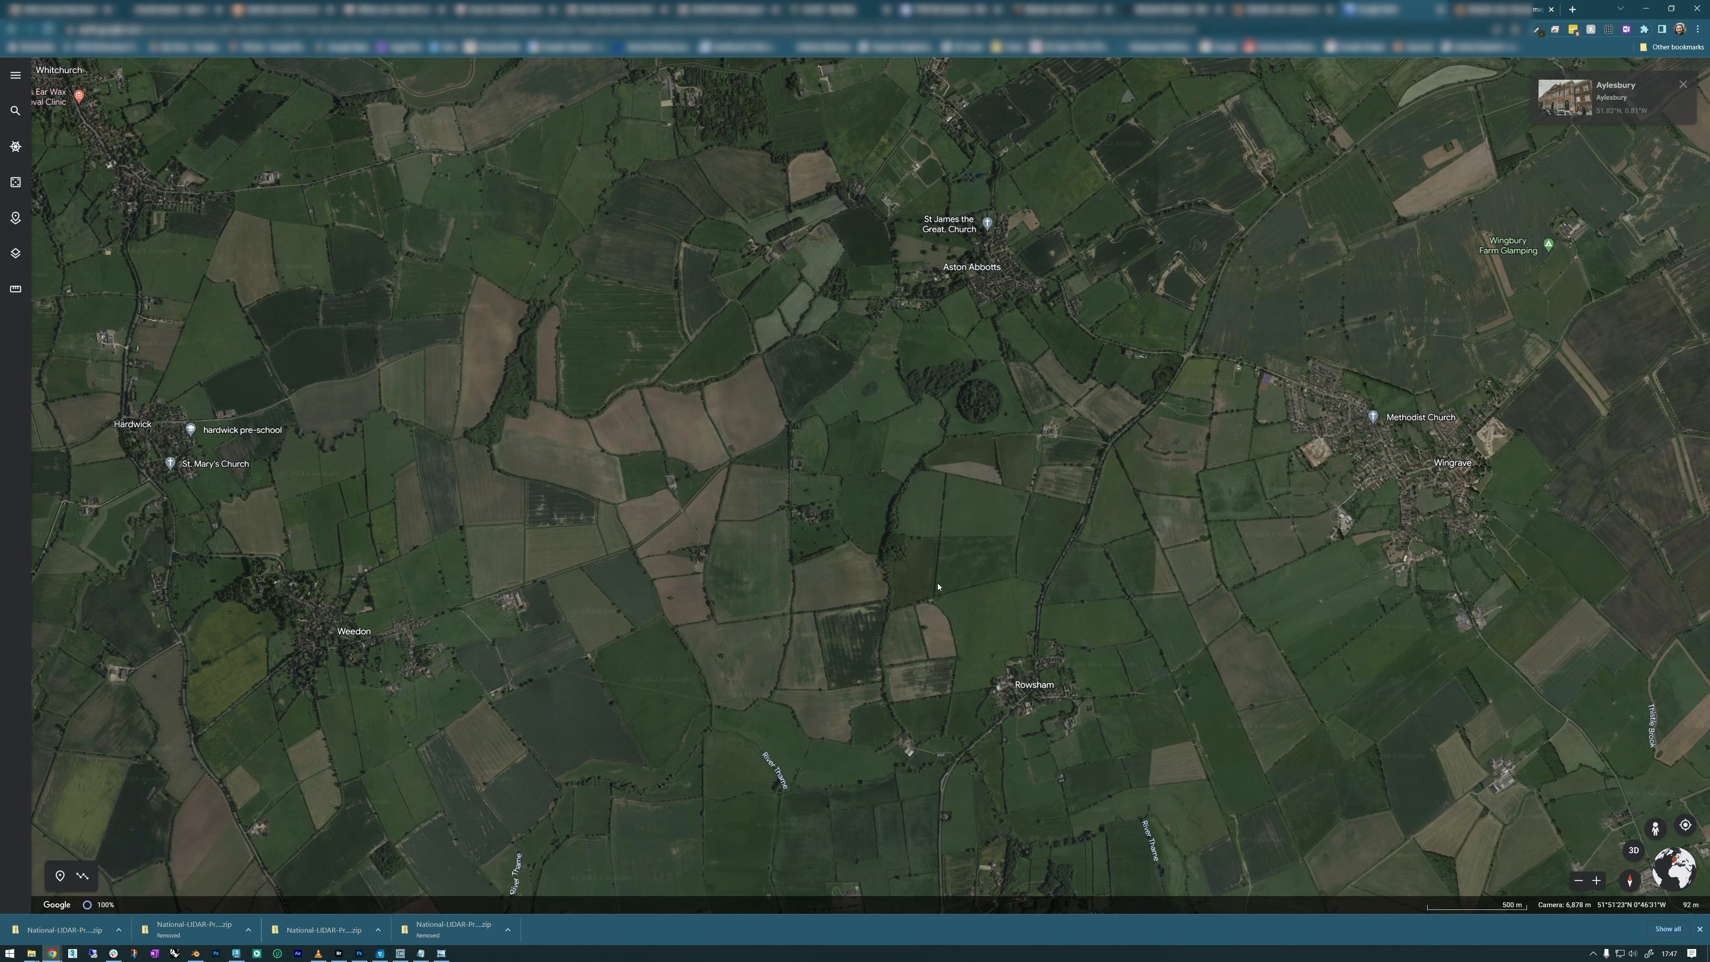
{"action": "key", "text": "alt+Tab"}
{"action": "key", "text": "alt+Tab"}
{"action": "left_click_drag", "start_coordinate": [834, 505], "coordinate": [836, 470]}
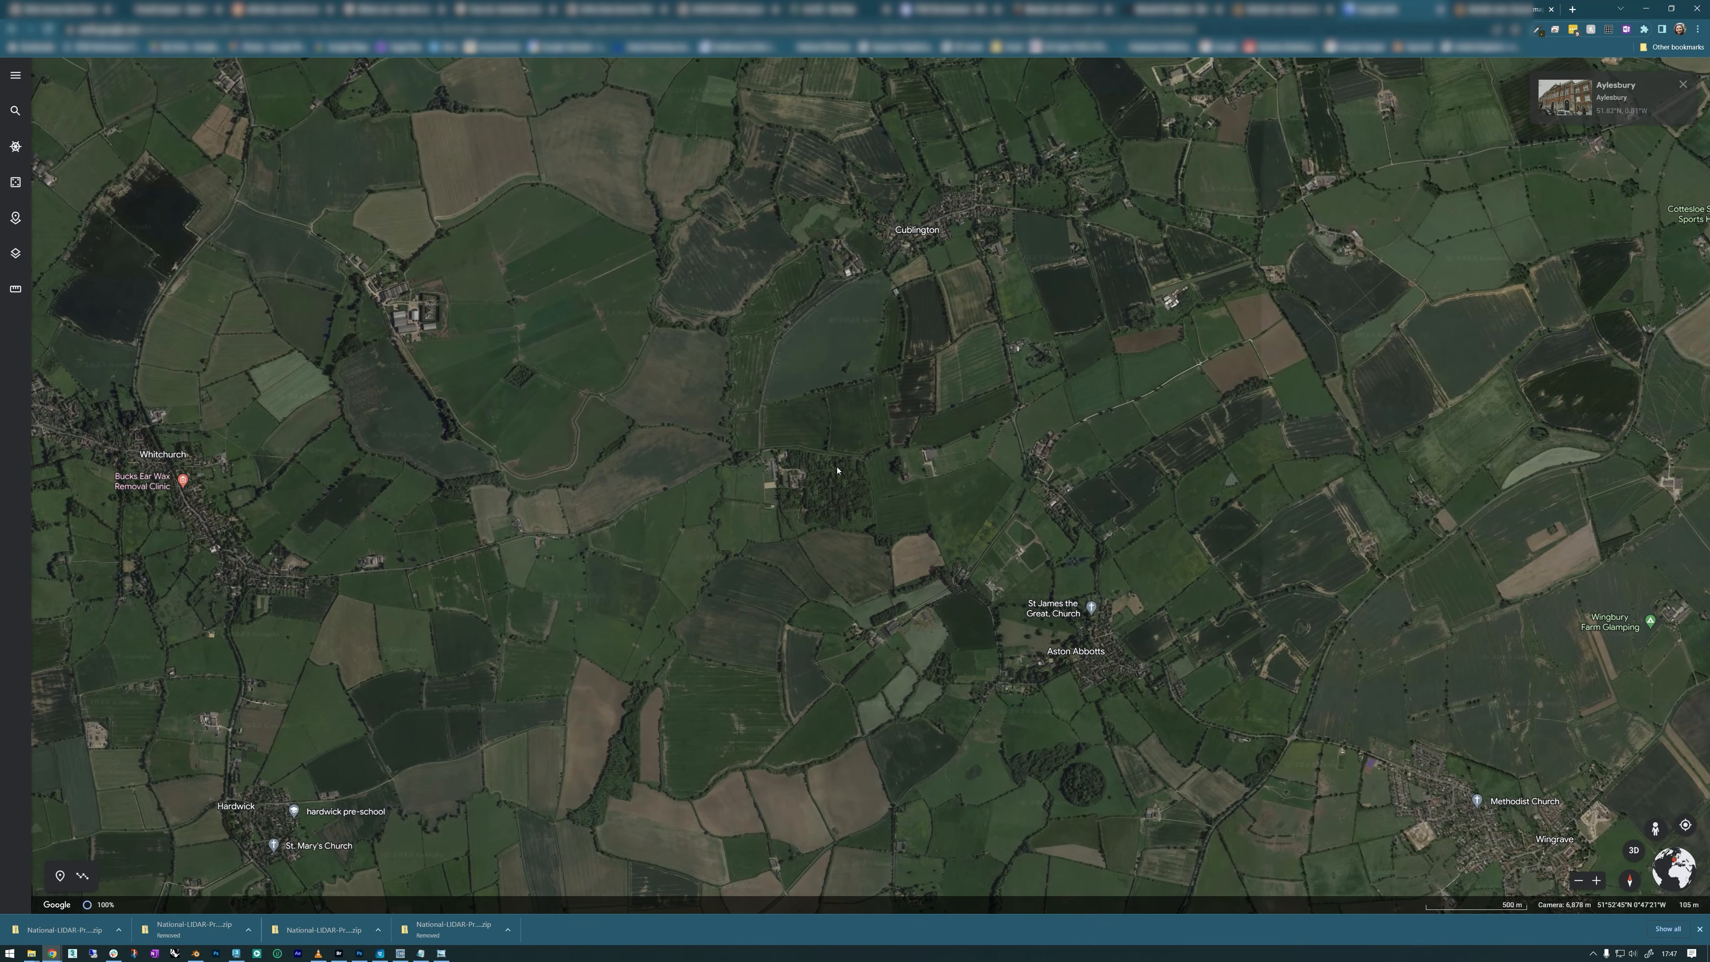
- Match the road and village layout of the CloudCompare point cloud against the Google Earth imagery around Cublington
{"action": "key", "text": "alt+Tab"}
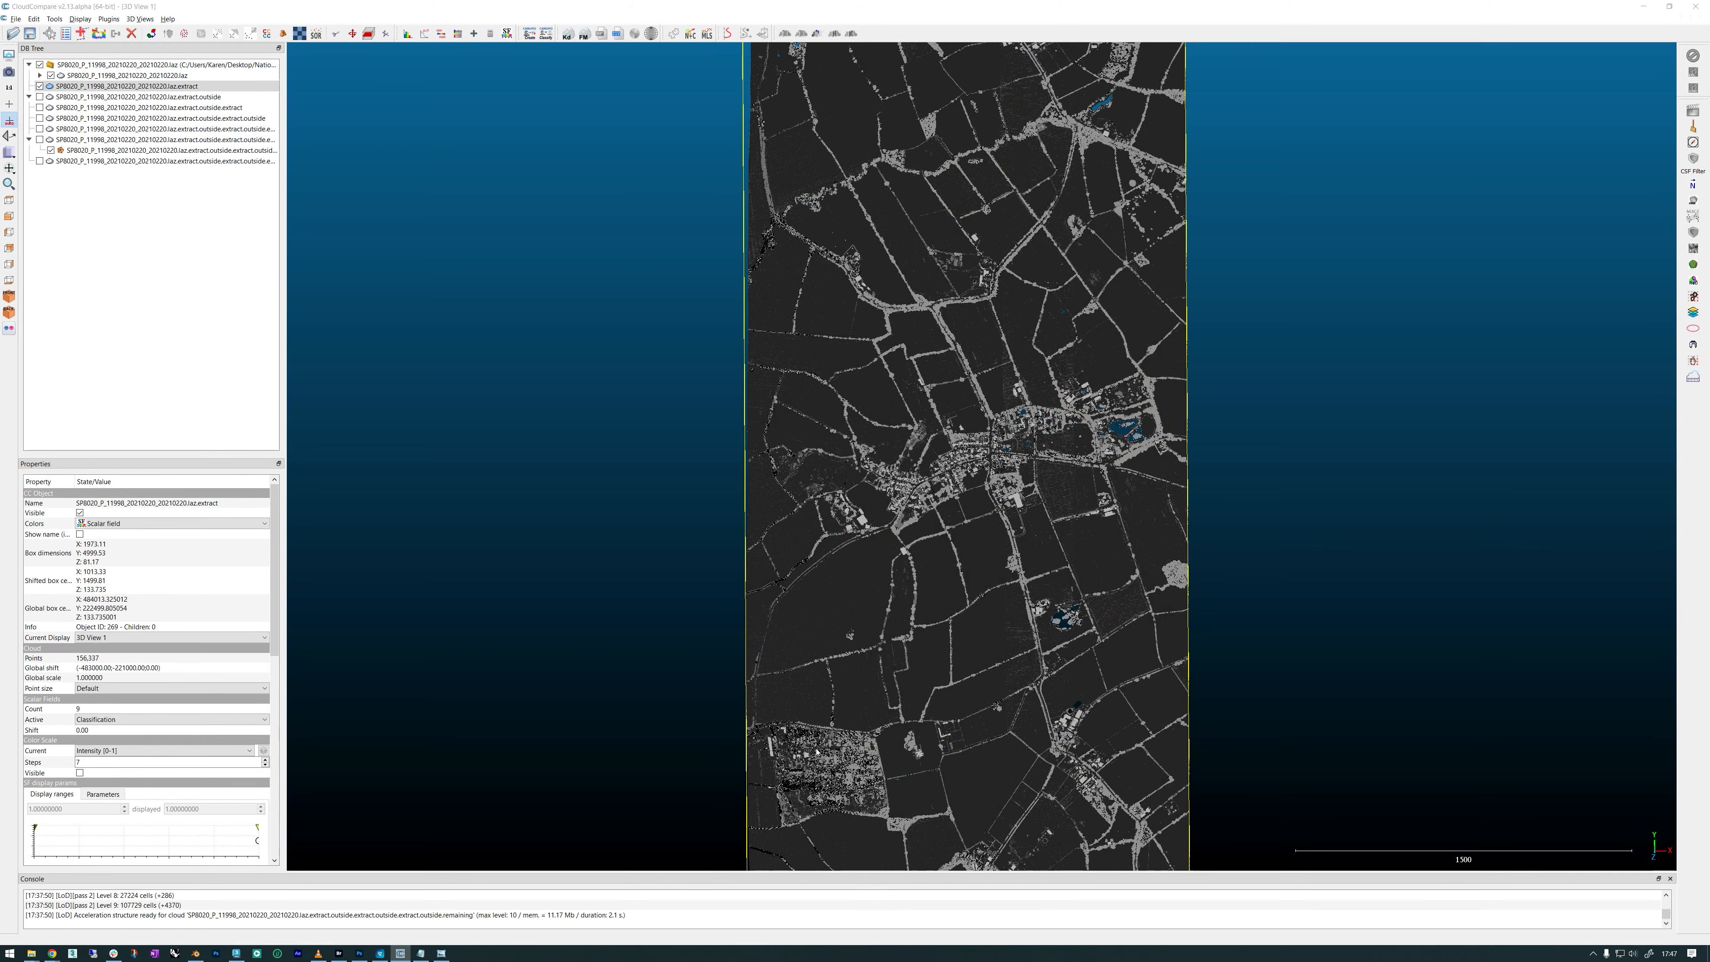
{"action": "key", "text": "alt+Tab"}
{"action": "key", "text": "alt+Tab"}
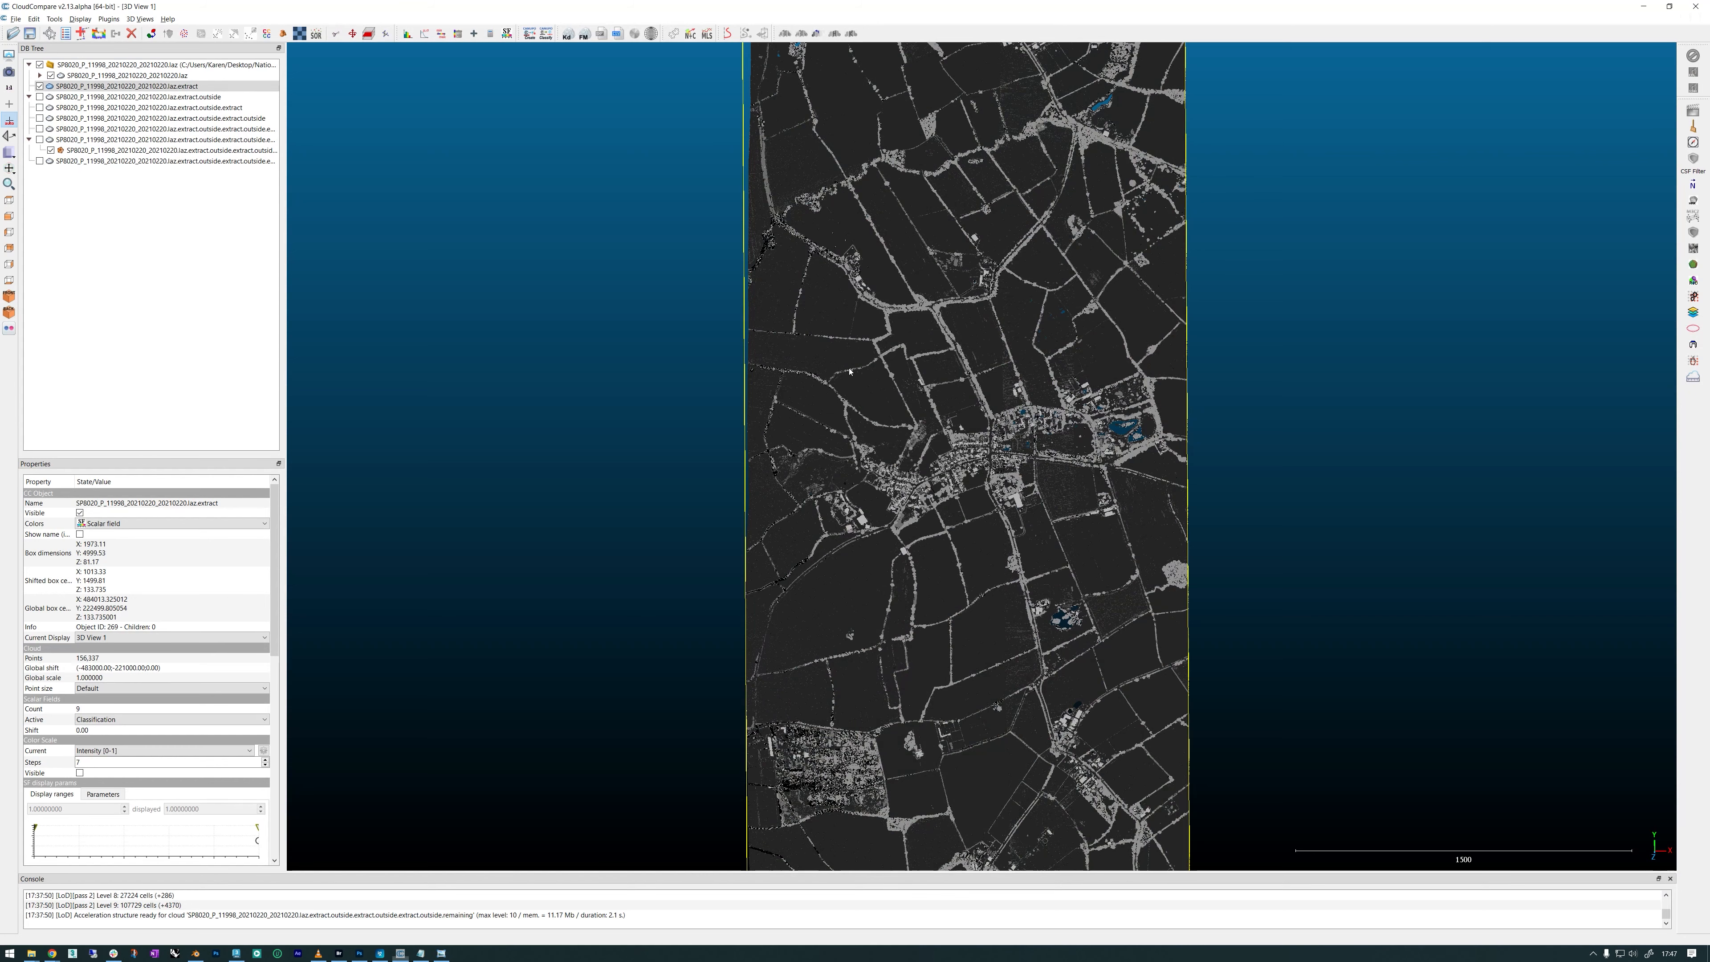
{"action": "key", "text": "alt+Tab"}
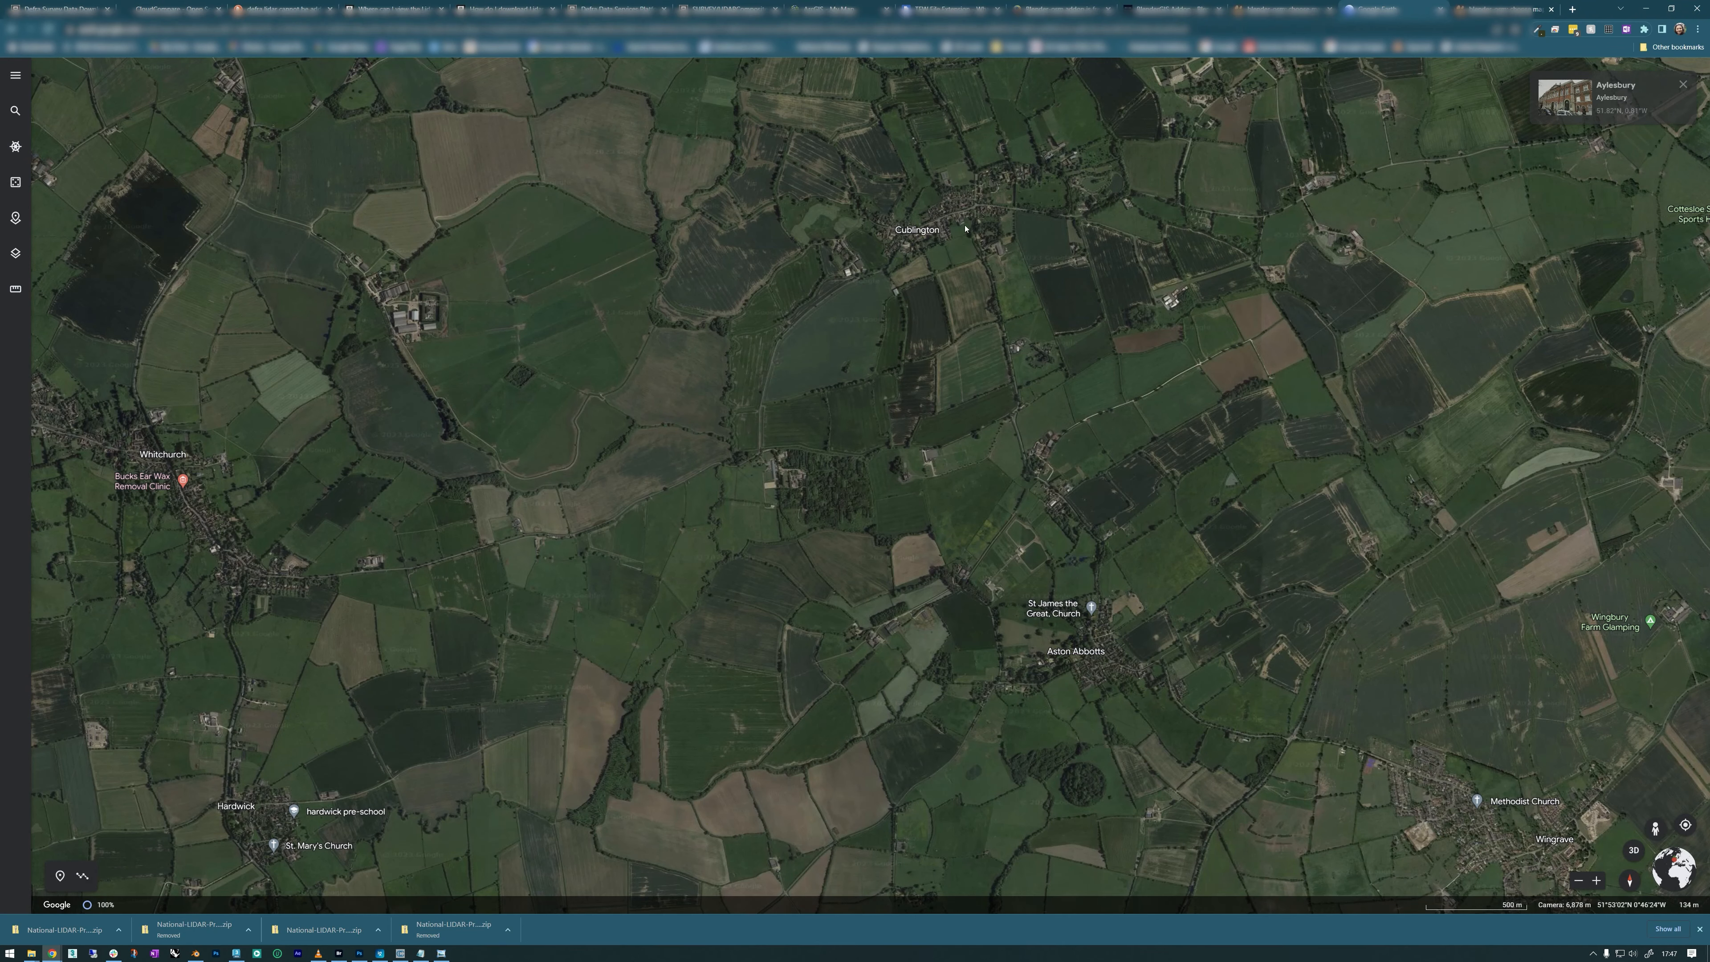
{"action": "left_click_drag", "start_coordinate": [950, 266], "coordinate": [905, 427]}
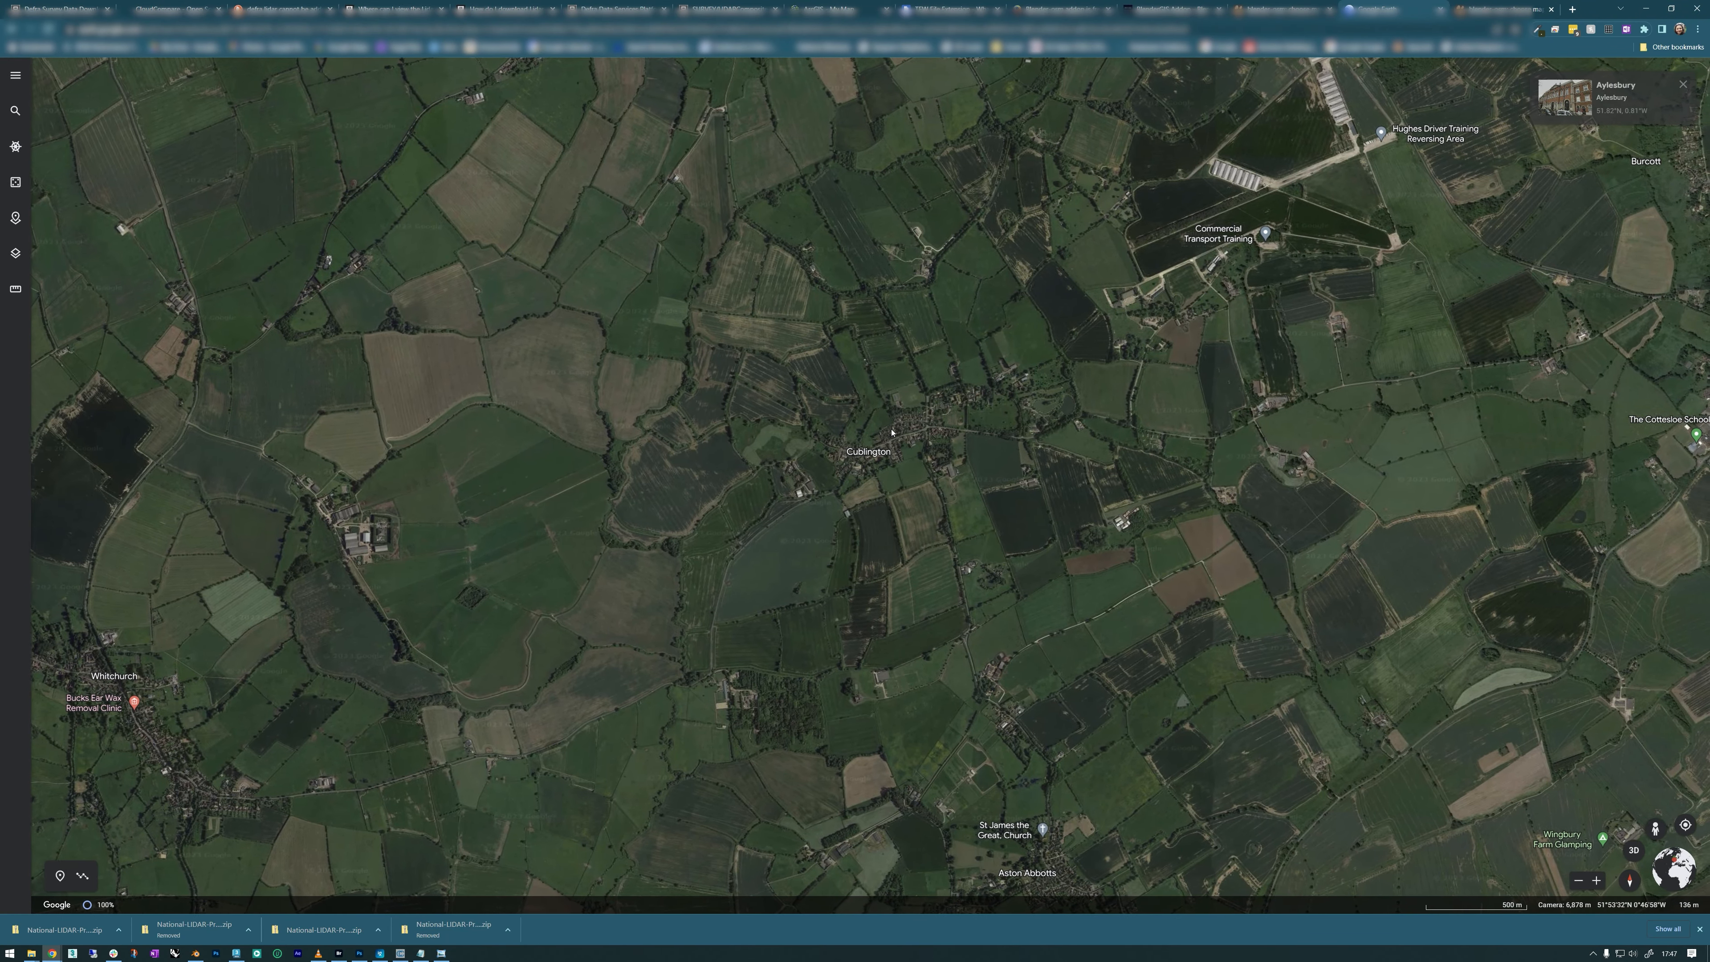
{"action": "key", "text": "alt+Tab"}
{"action": "scroll", "coordinate": [885, 558], "scroll_direction": "down", "scroll_amount": 3}
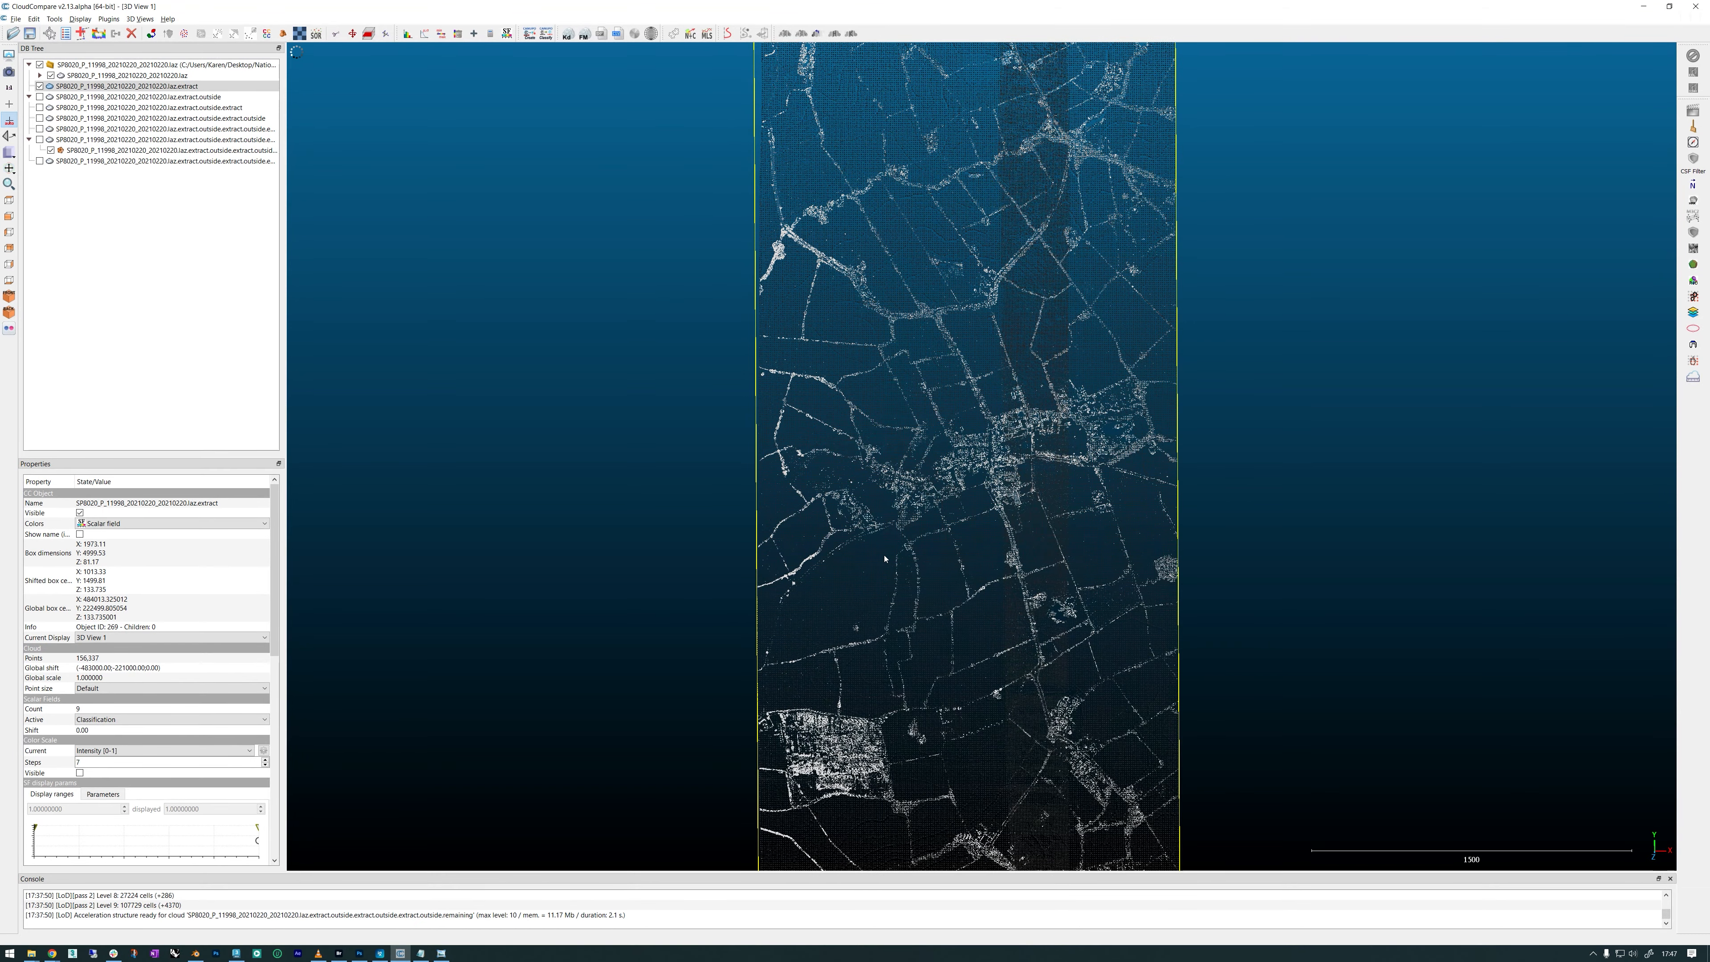
{"action": "scroll", "coordinate": [885, 558], "scroll_direction": "up", "scroll_amount": 1}
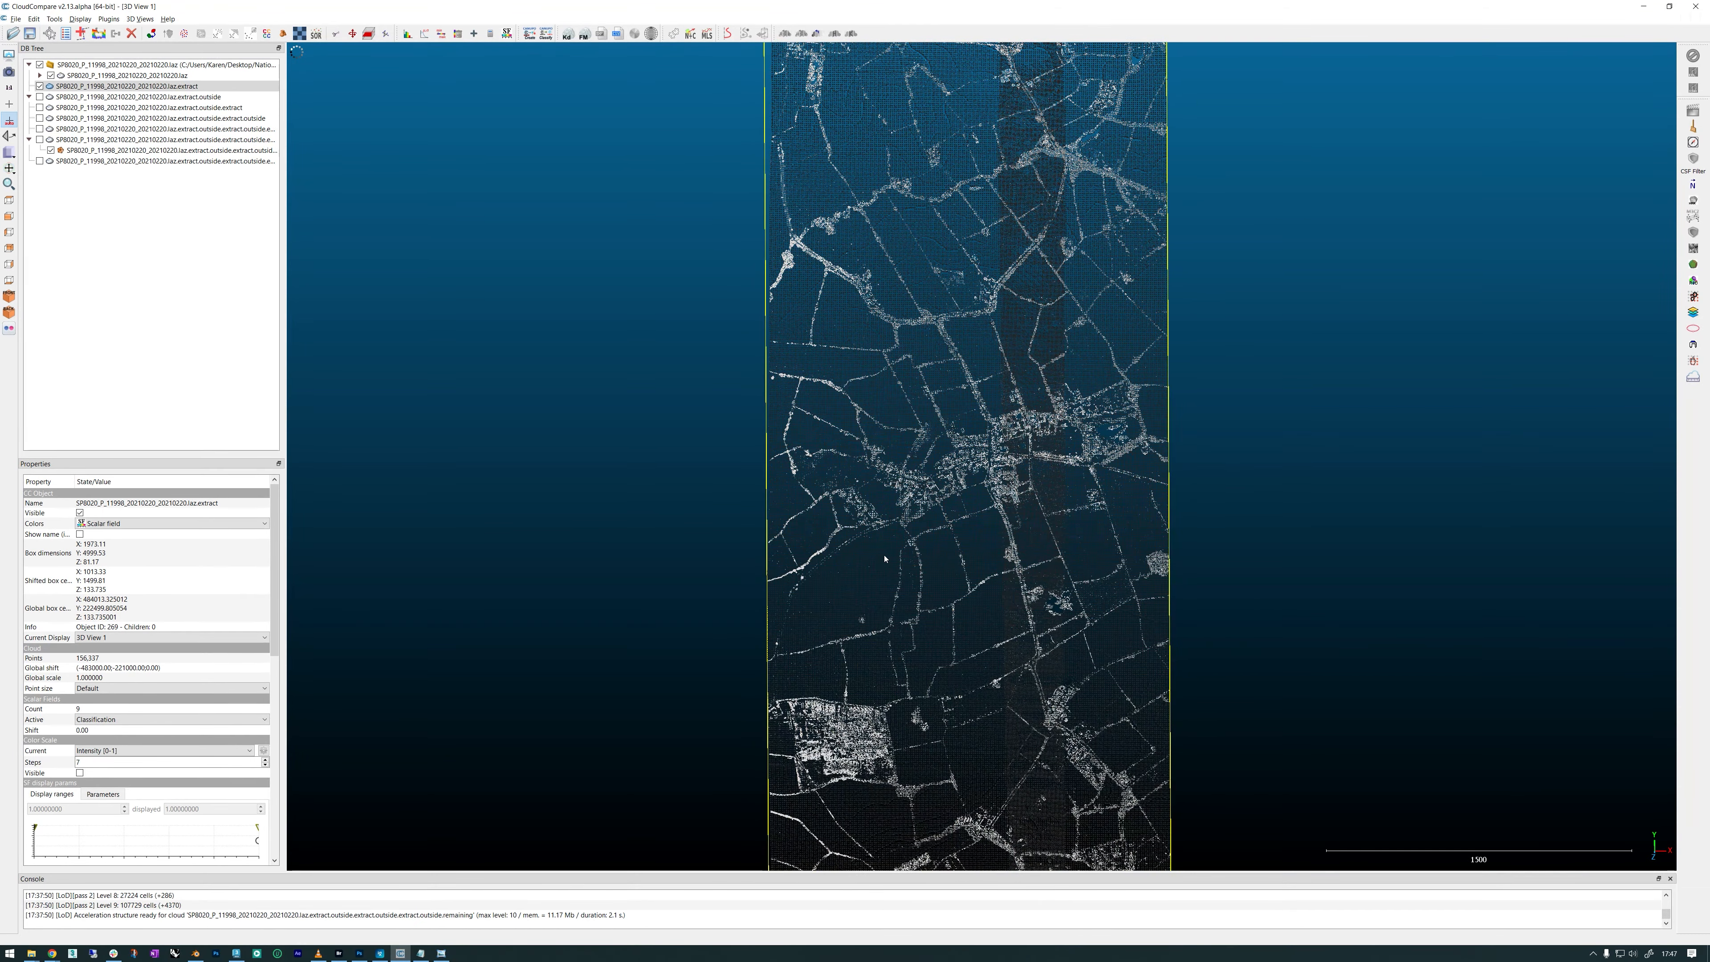
{"action": "key", "text": "alt+Tab"}
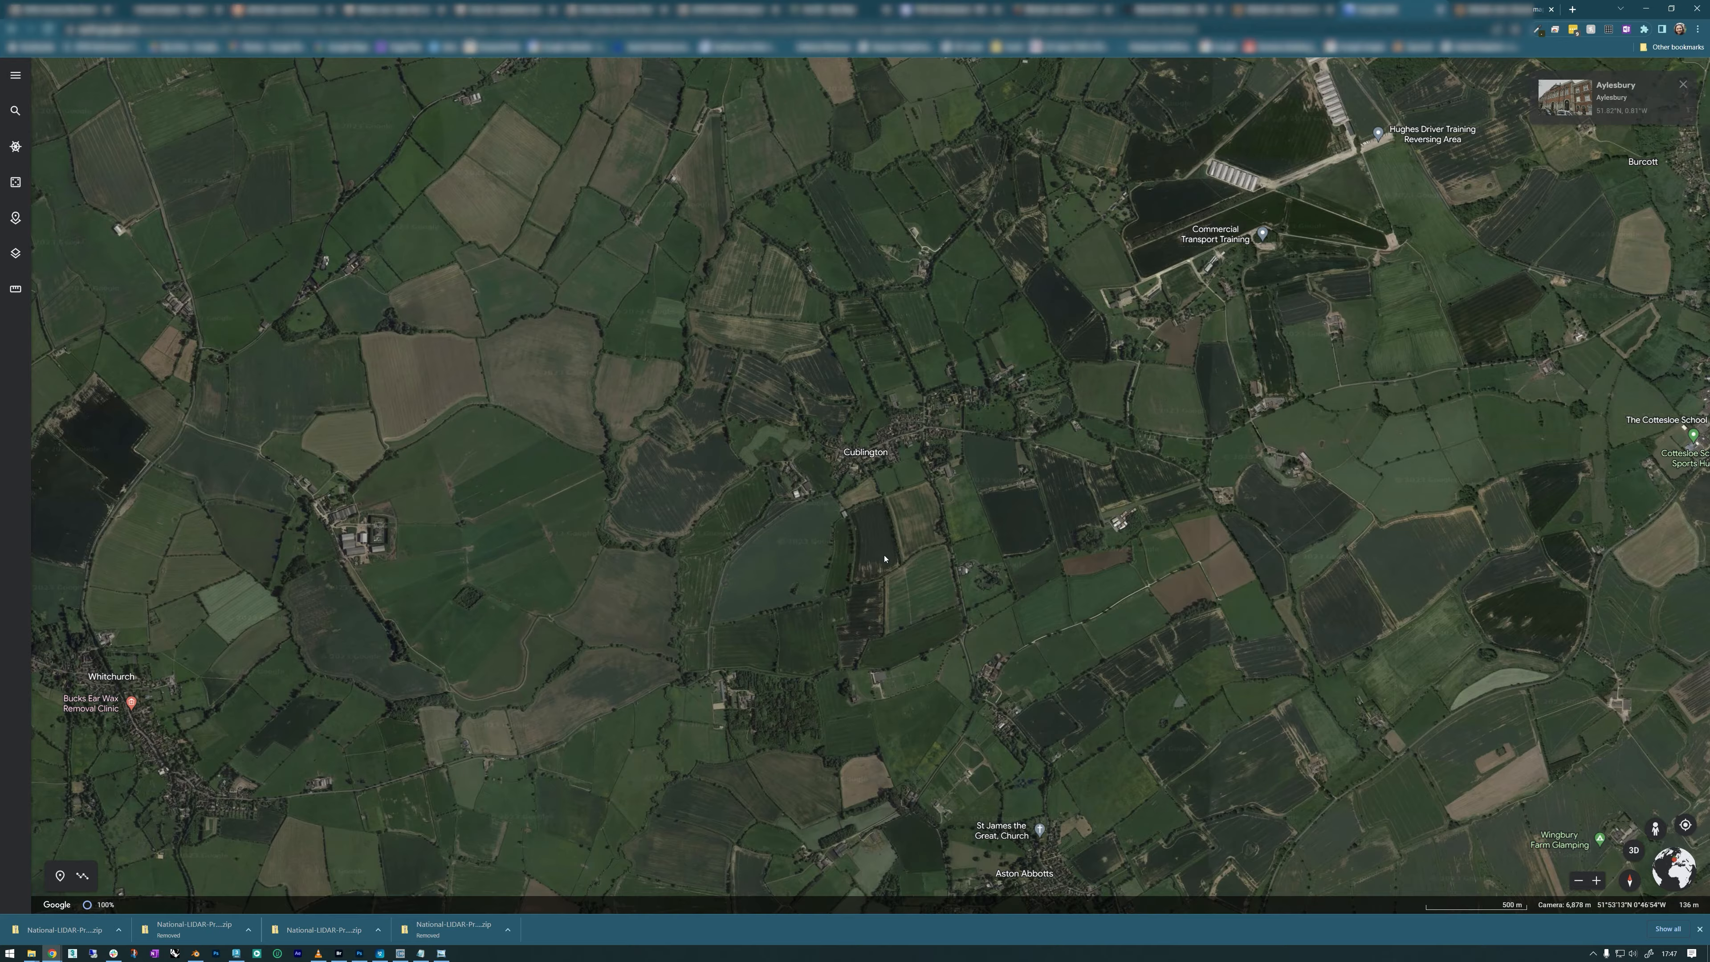
- Return to the extent selection map and bring Cublington and its surrounding villages into view
{"action": "key", "text": "ctrl+Tab"}
{"action": "left_click_drag", "start_coordinate": [721, 260], "coordinate": [863, 529]}
{"action": "scroll", "coordinate": [820, 462], "scroll_direction": "up", "scroll_amount": 2}
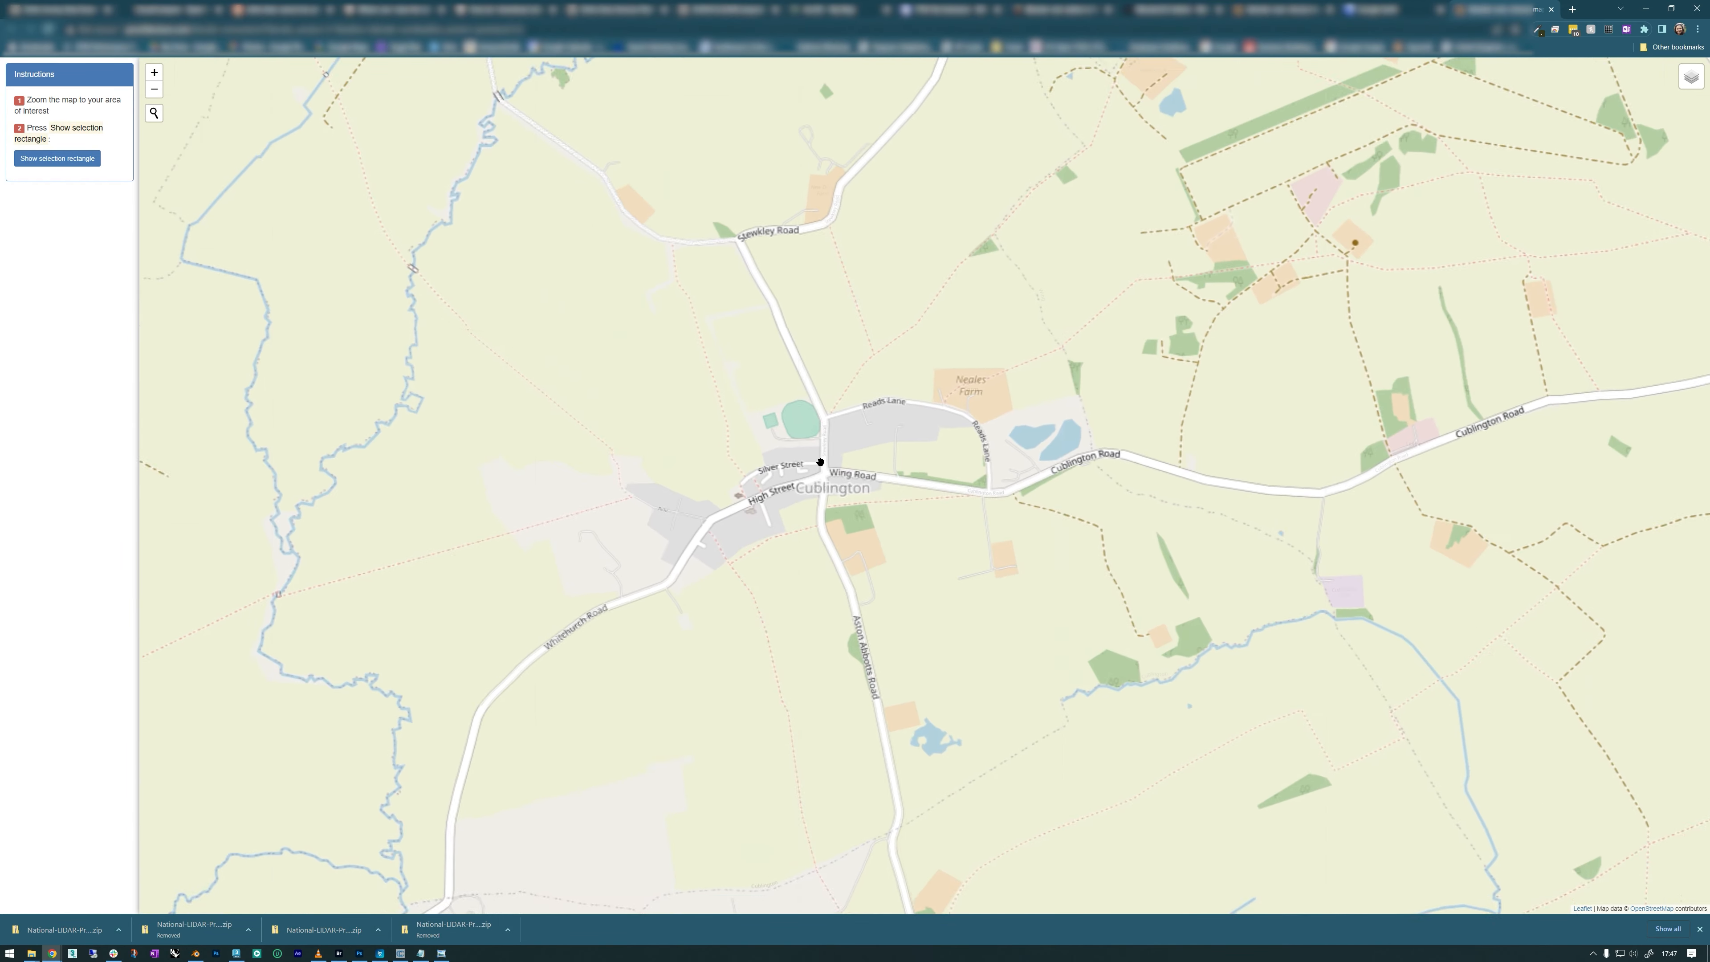
{"action": "scroll", "coordinate": [947, 473], "scroll_direction": "down", "scroll_amount": 2}
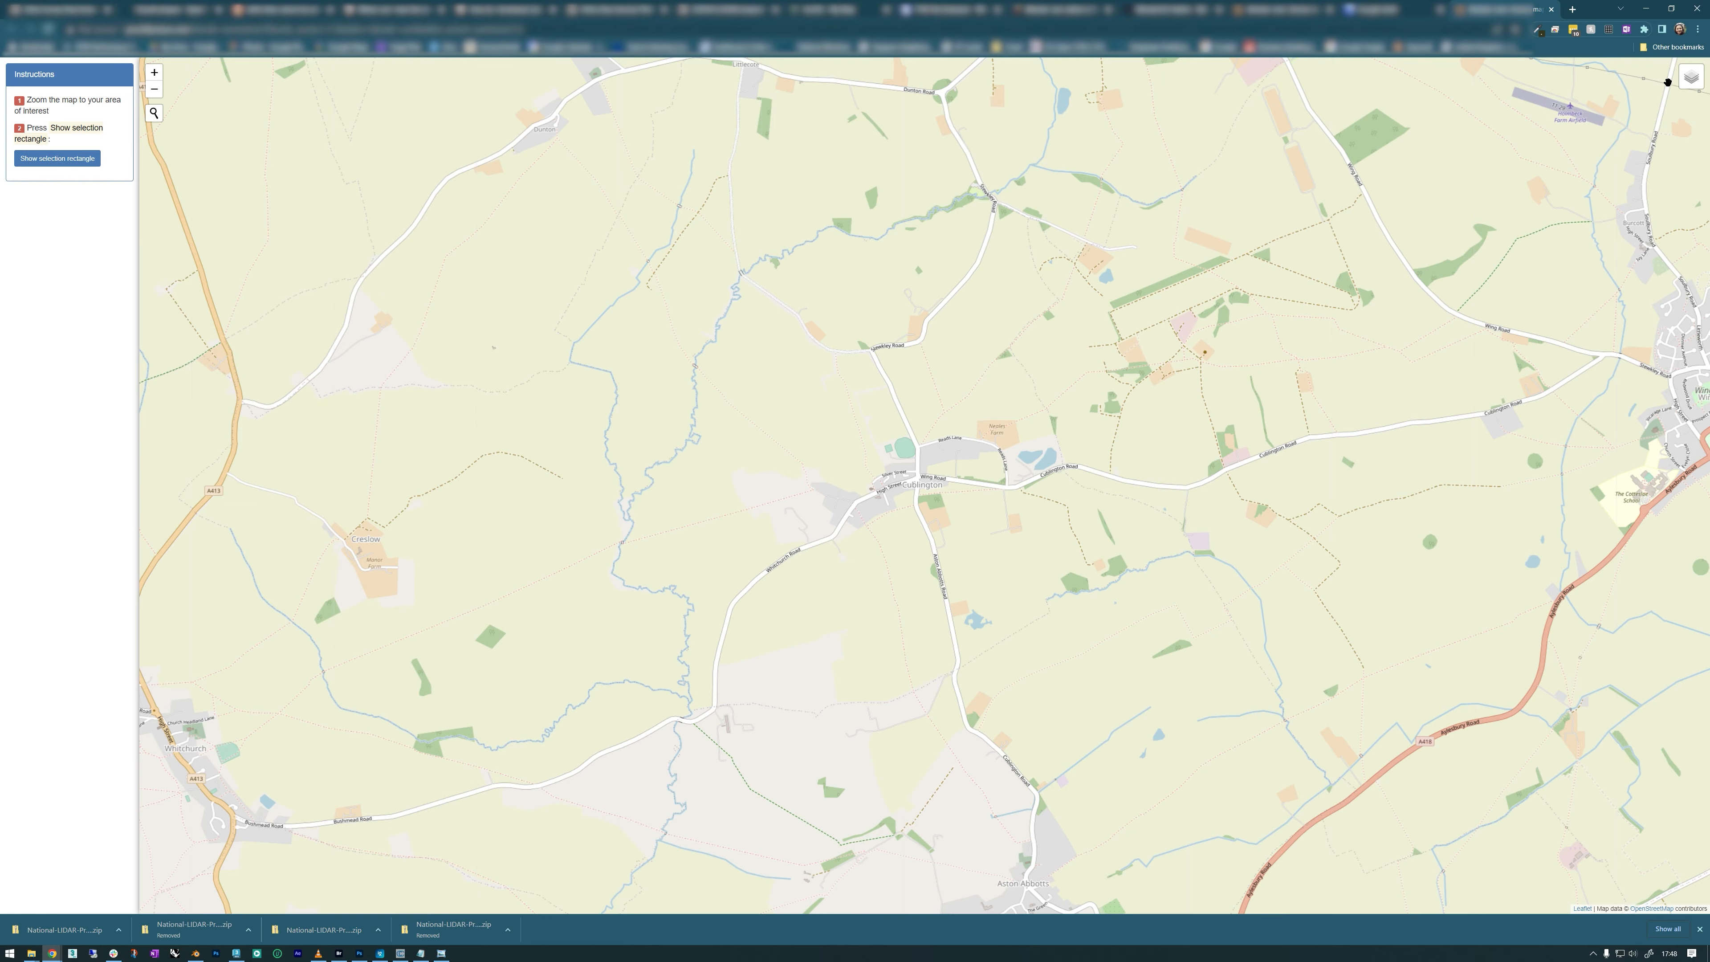
- Set the extent map's base layer to ArcGIS Satellite and frame the area around Cublington
{"action": "left_click", "coordinate": [1656, 89]}
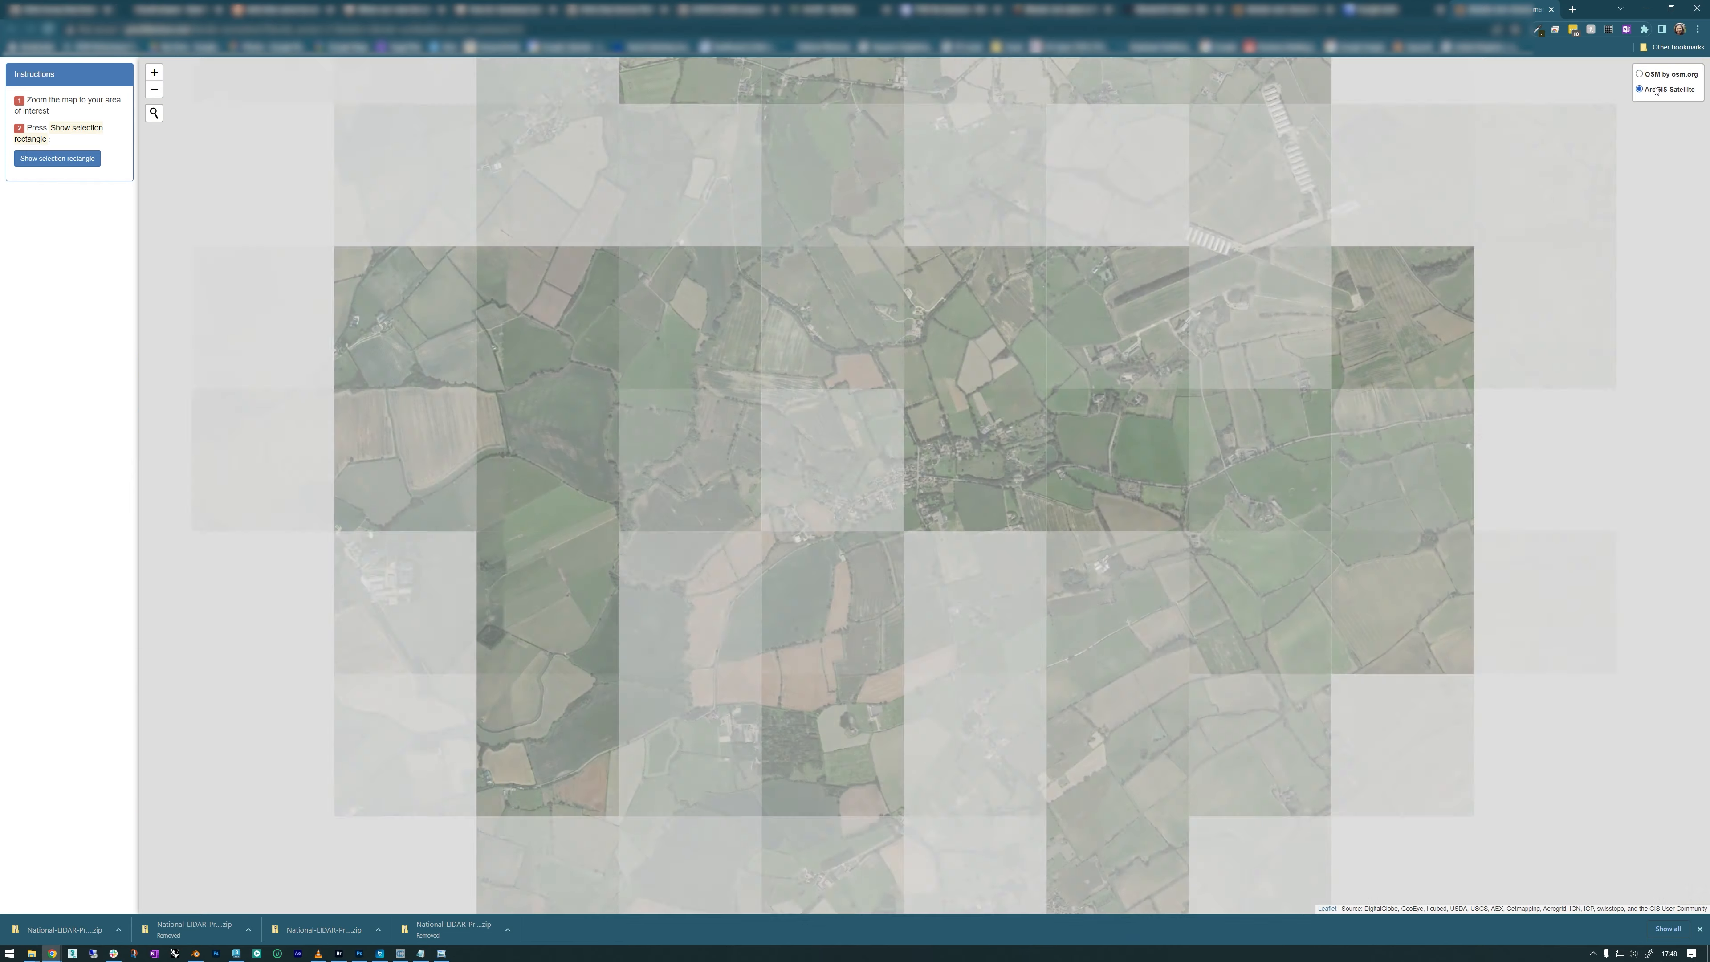
{"action": "left_click", "coordinate": [1672, 75]}
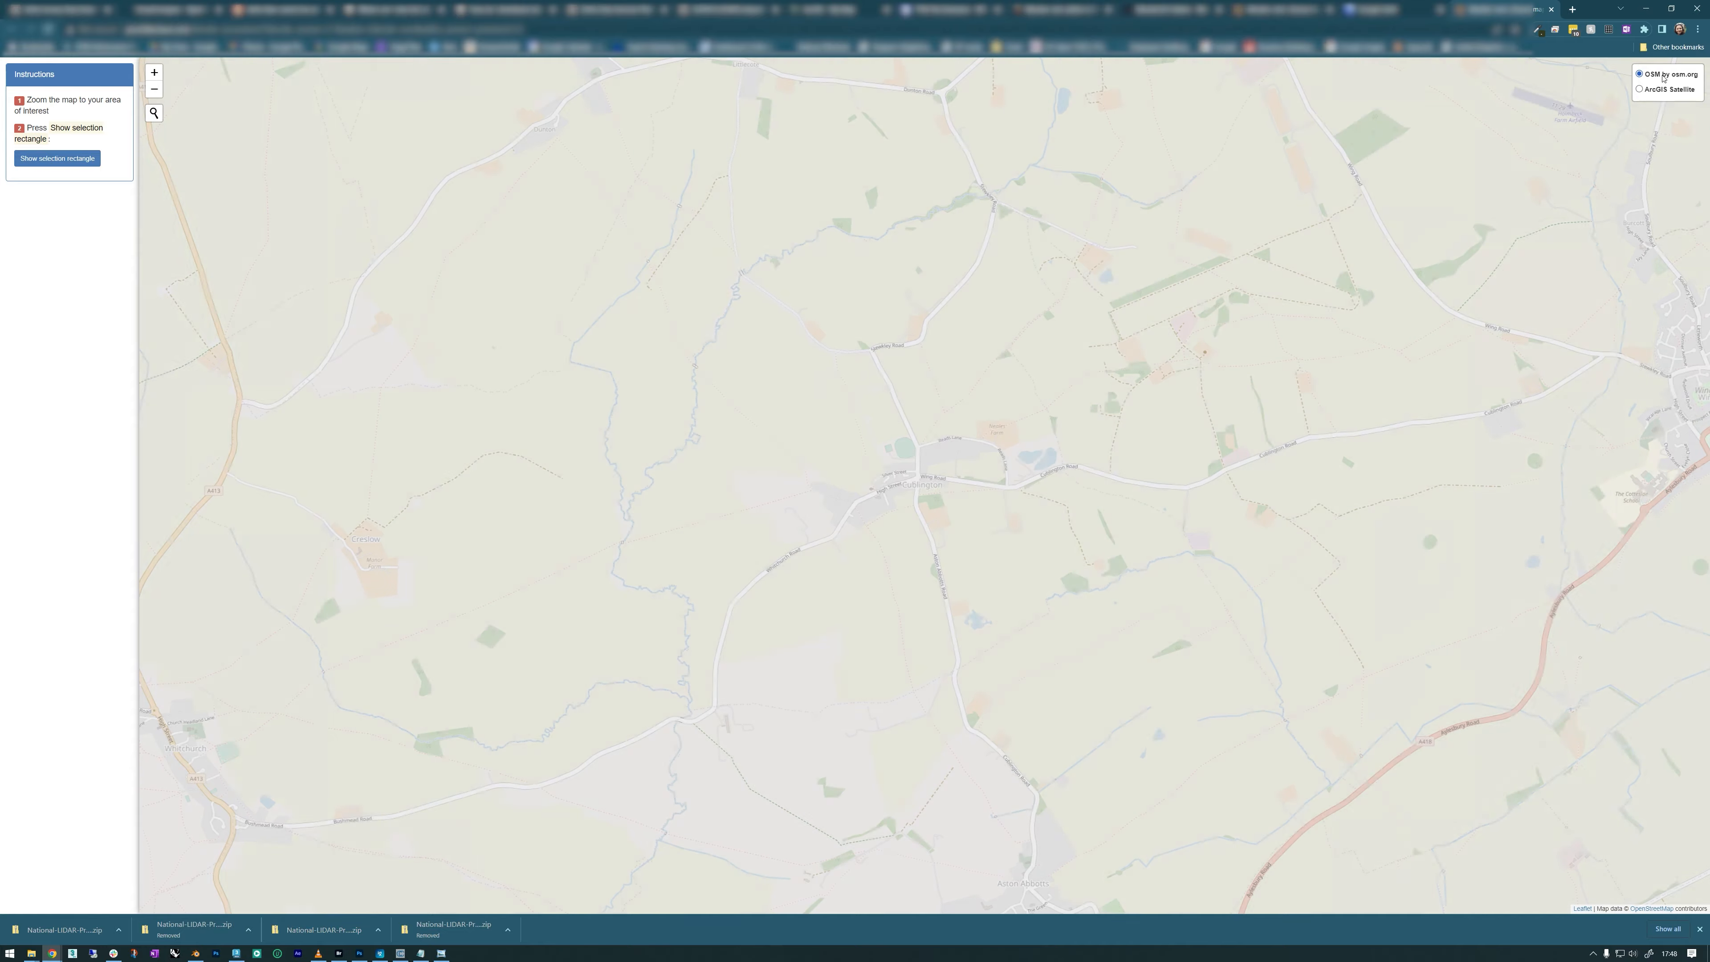
{"action": "left_click", "coordinate": [1663, 89]}
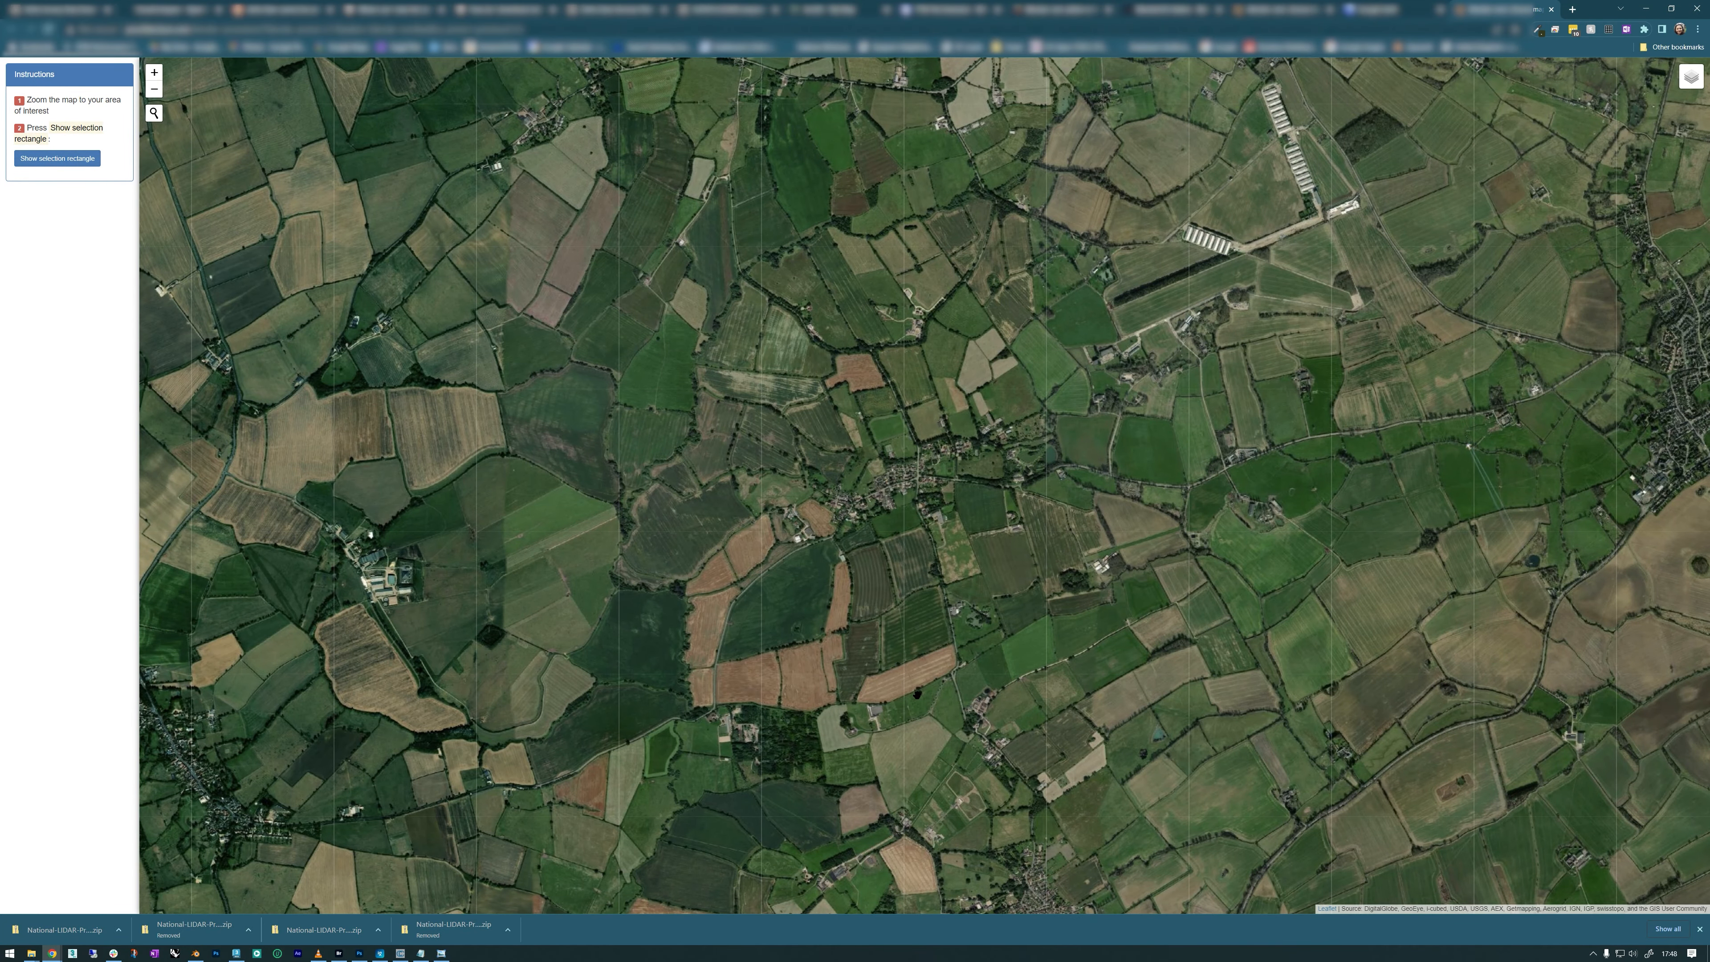
{"action": "left_click_drag", "start_coordinate": [814, 629], "coordinate": [809, 461]}
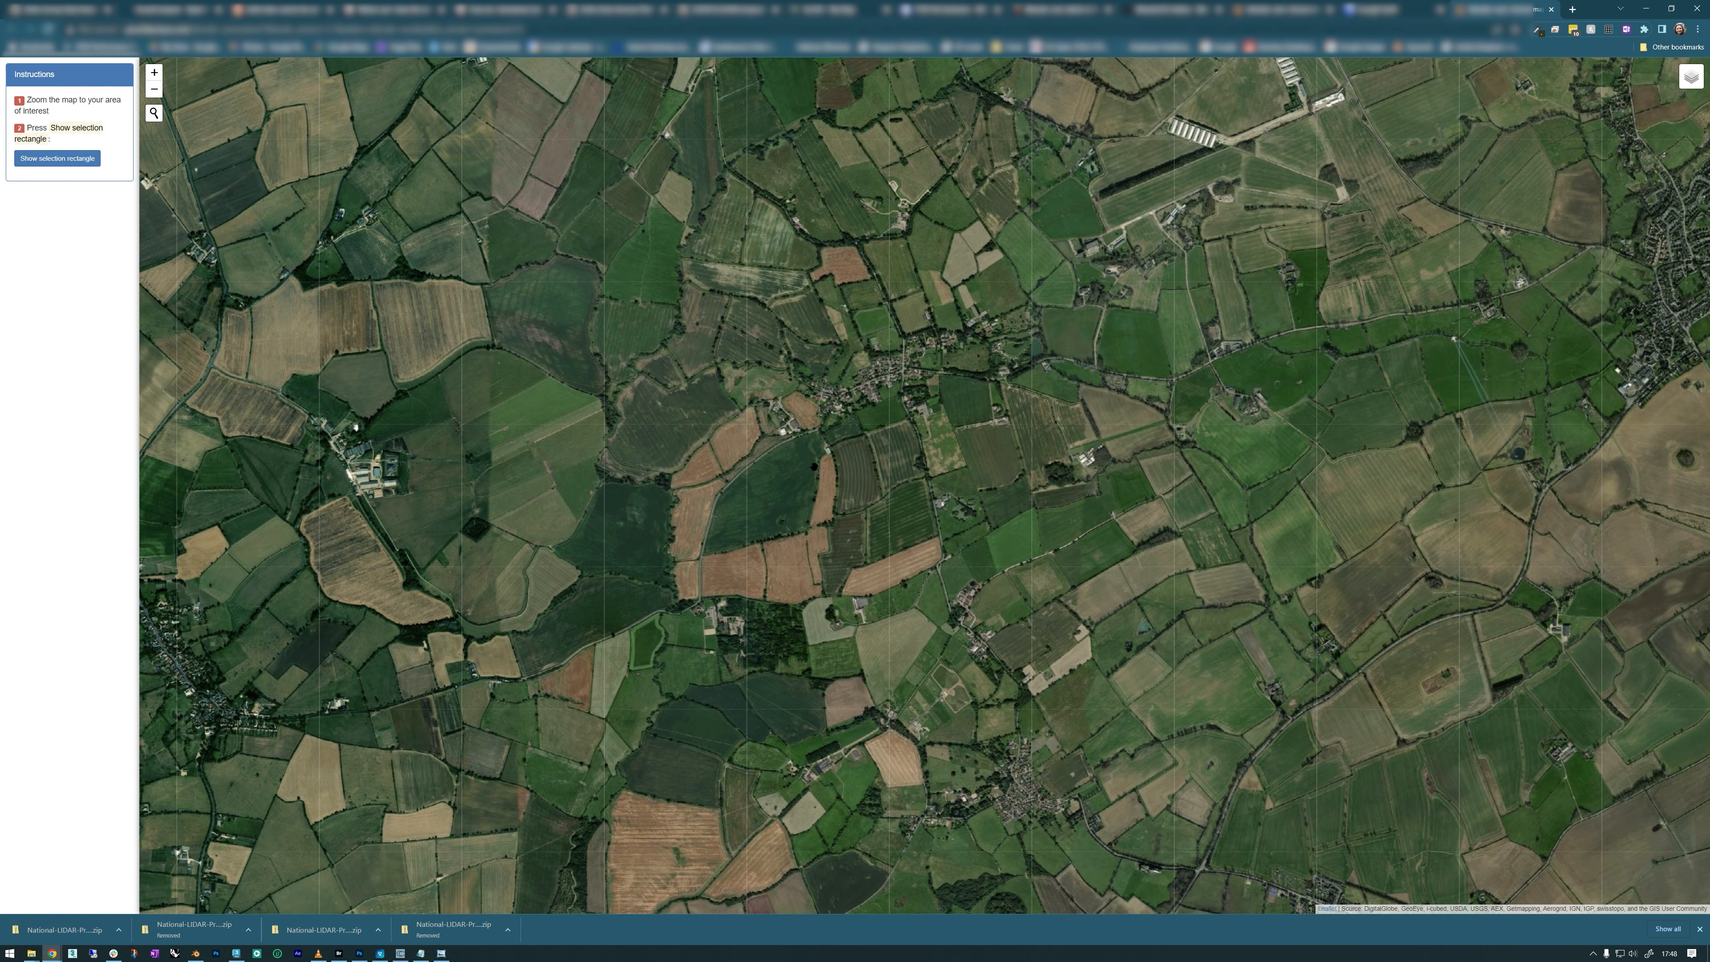
- Check the point cloud's outline in CloudCompare, show the extent map's selection rectangle, and resize it to a tall area around Cublington matching that outline
{"action": "key", "text": "alt+Tab"}
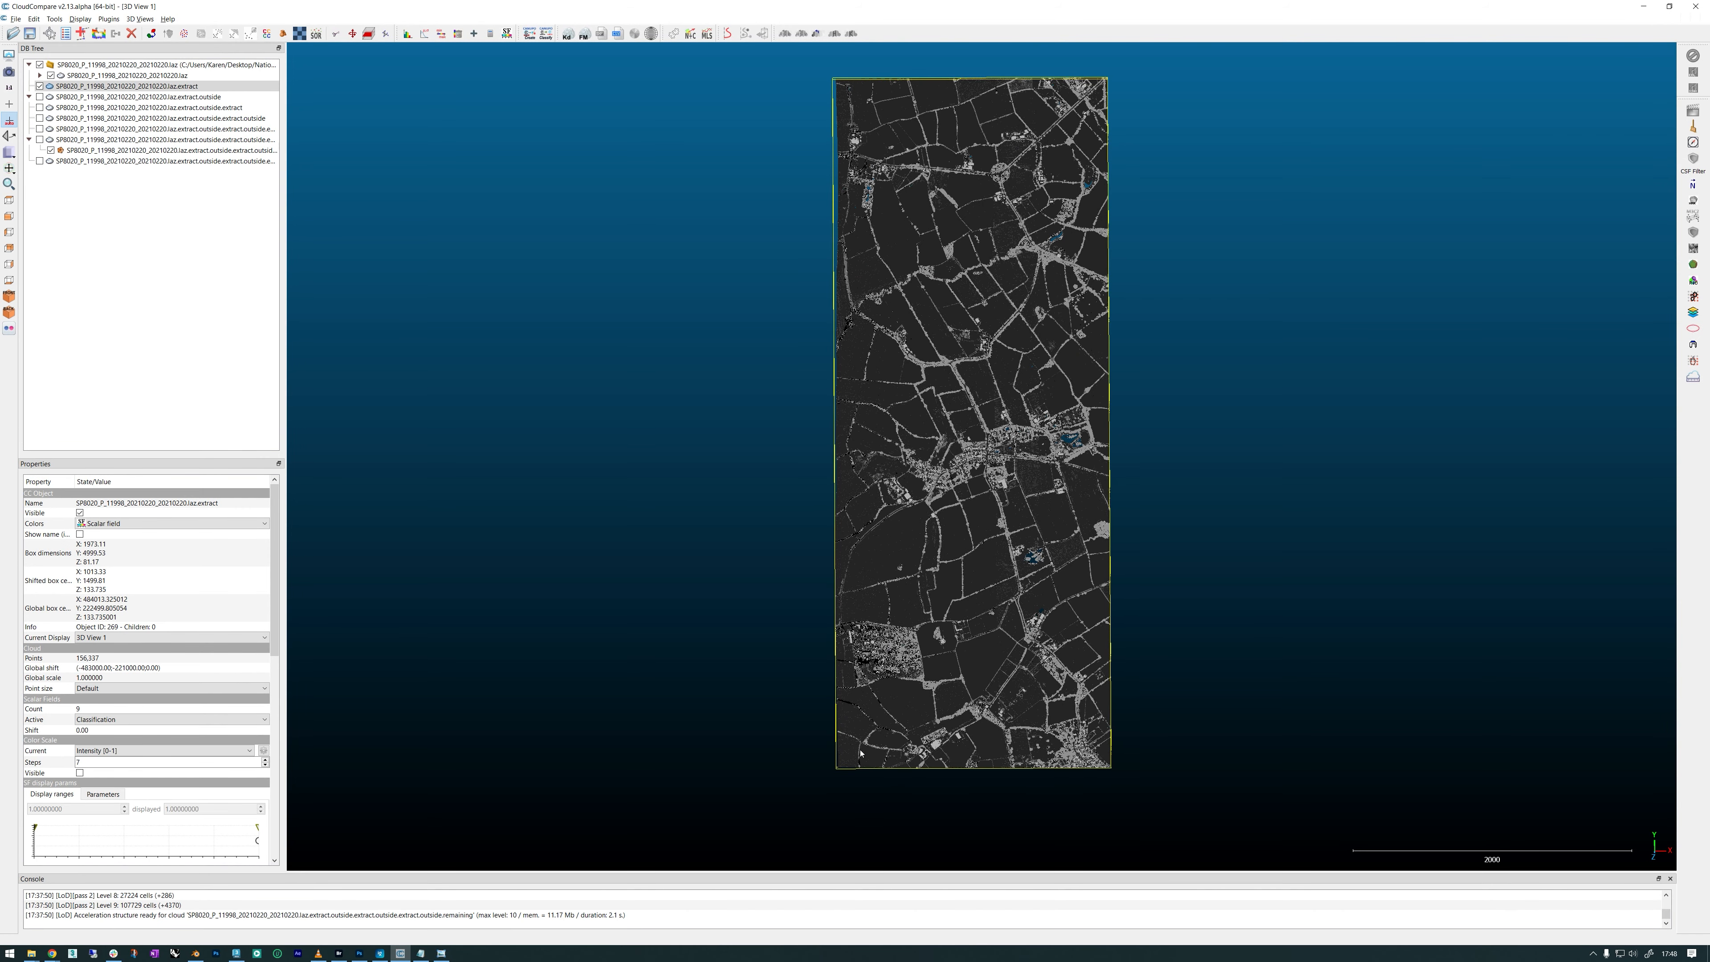
{"action": "key", "text": "alt+Tab"}
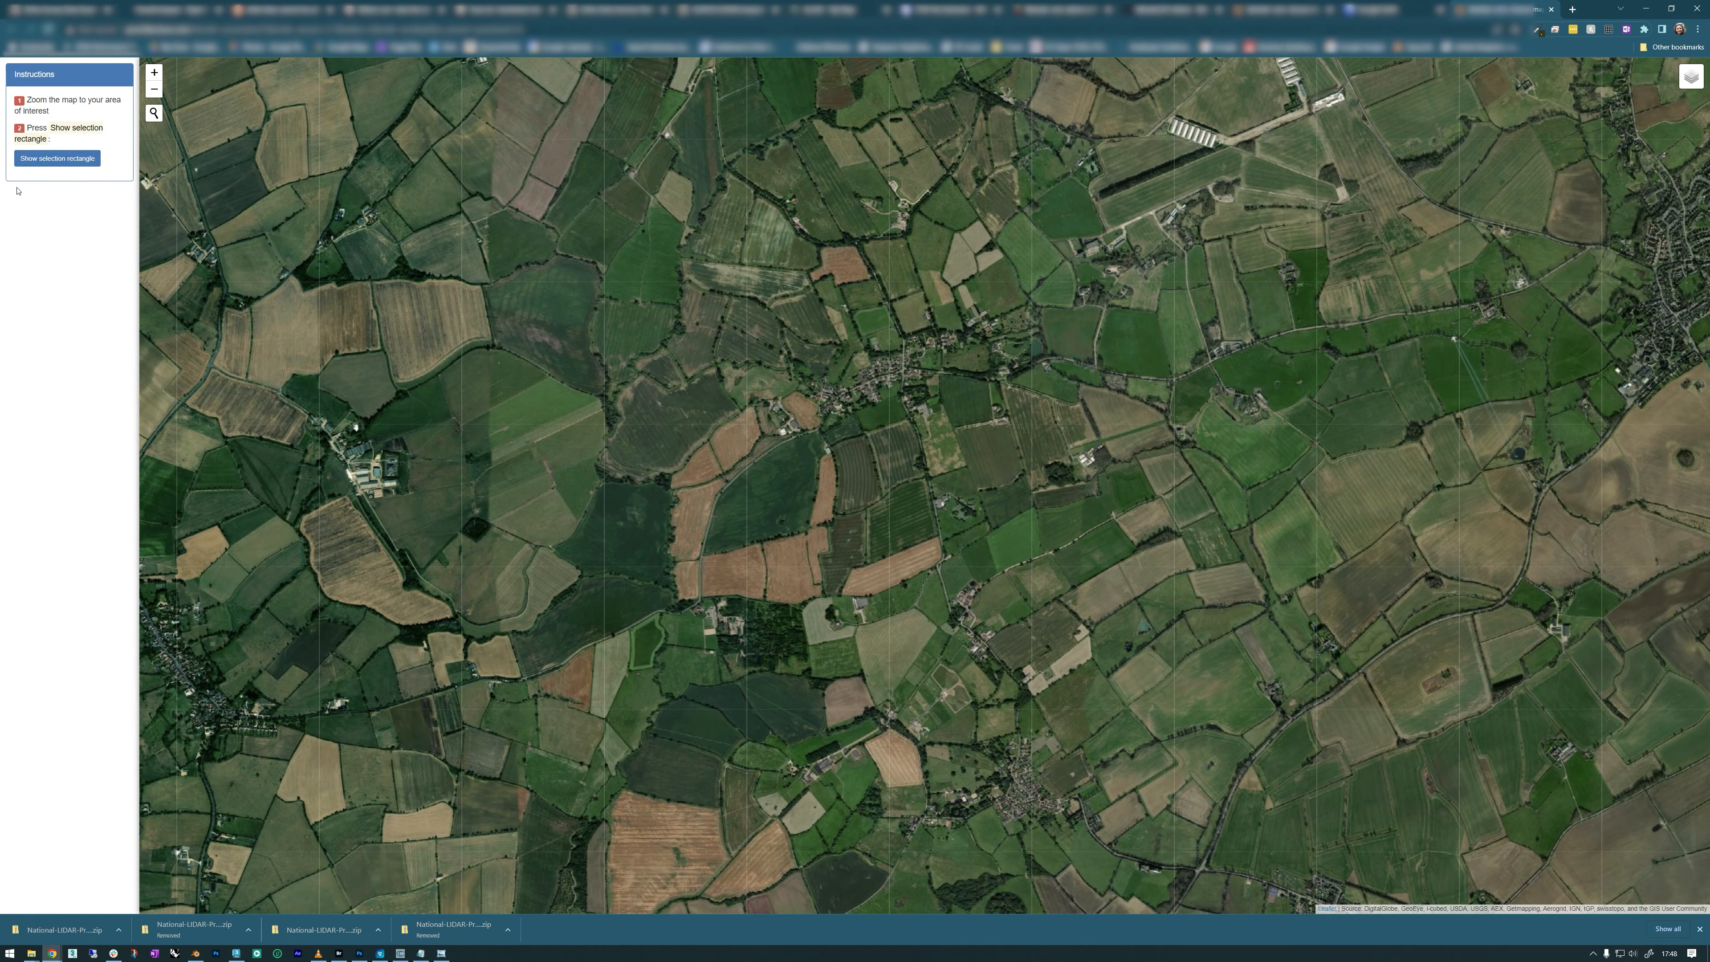
{"action": "left_click", "coordinate": [57, 157]}
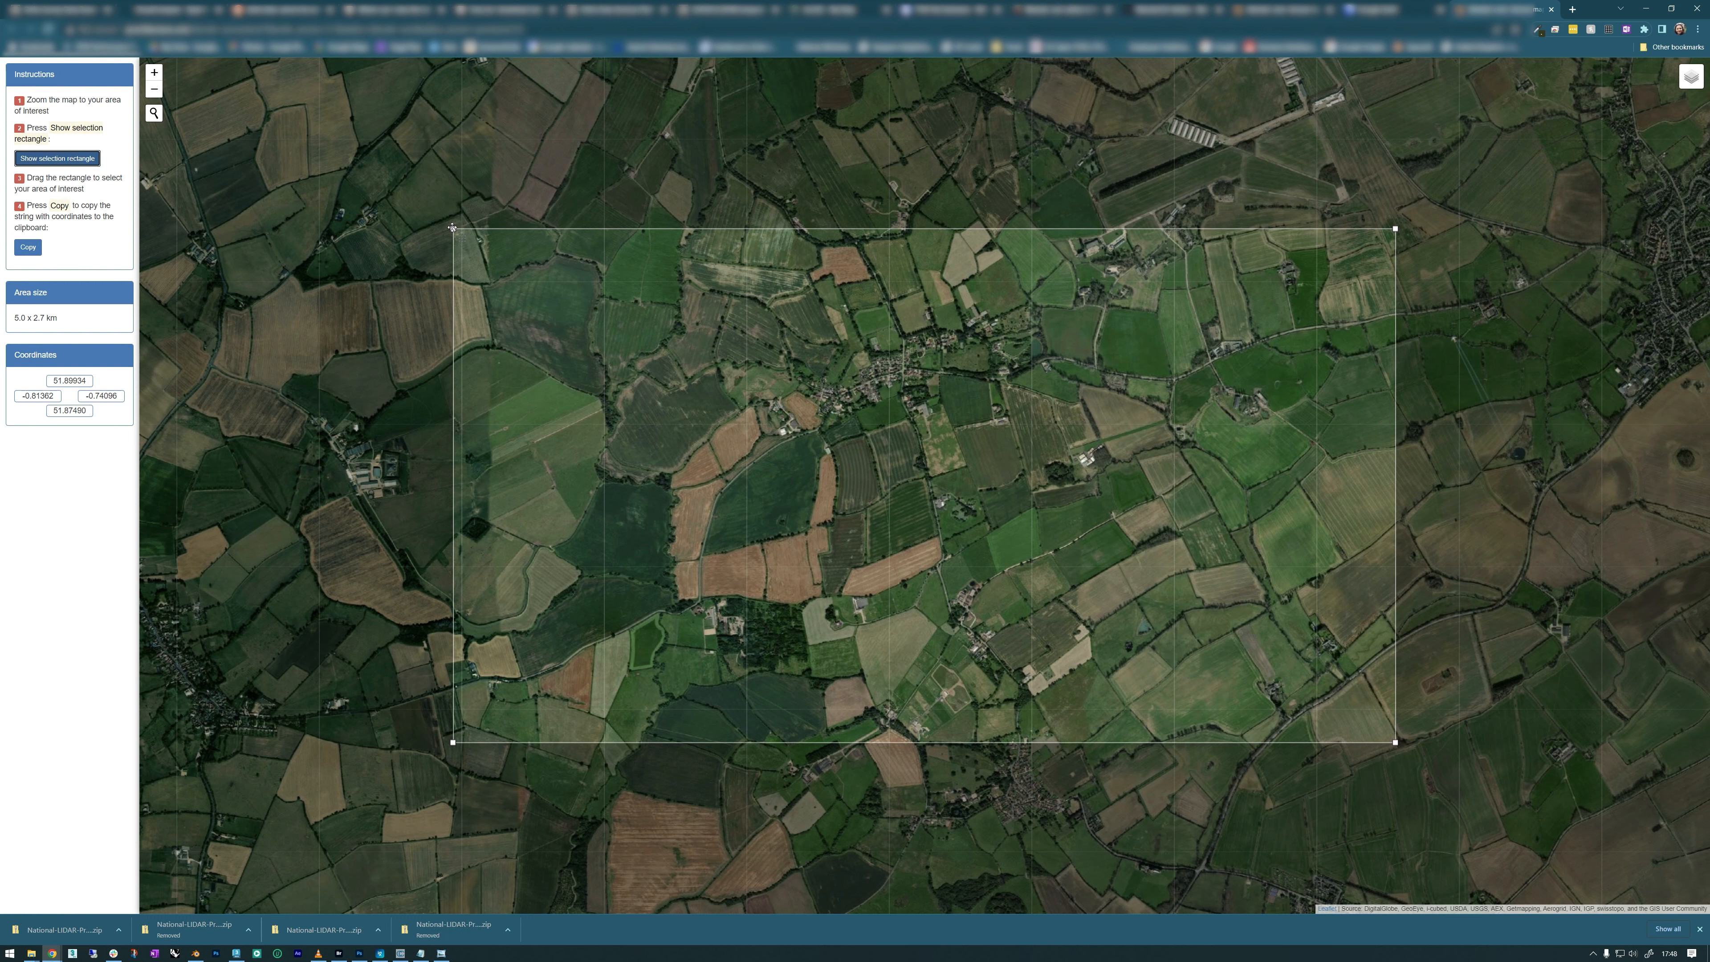
{"action": "left_click_drag", "start_coordinate": [453, 229], "coordinate": [718, 68]}
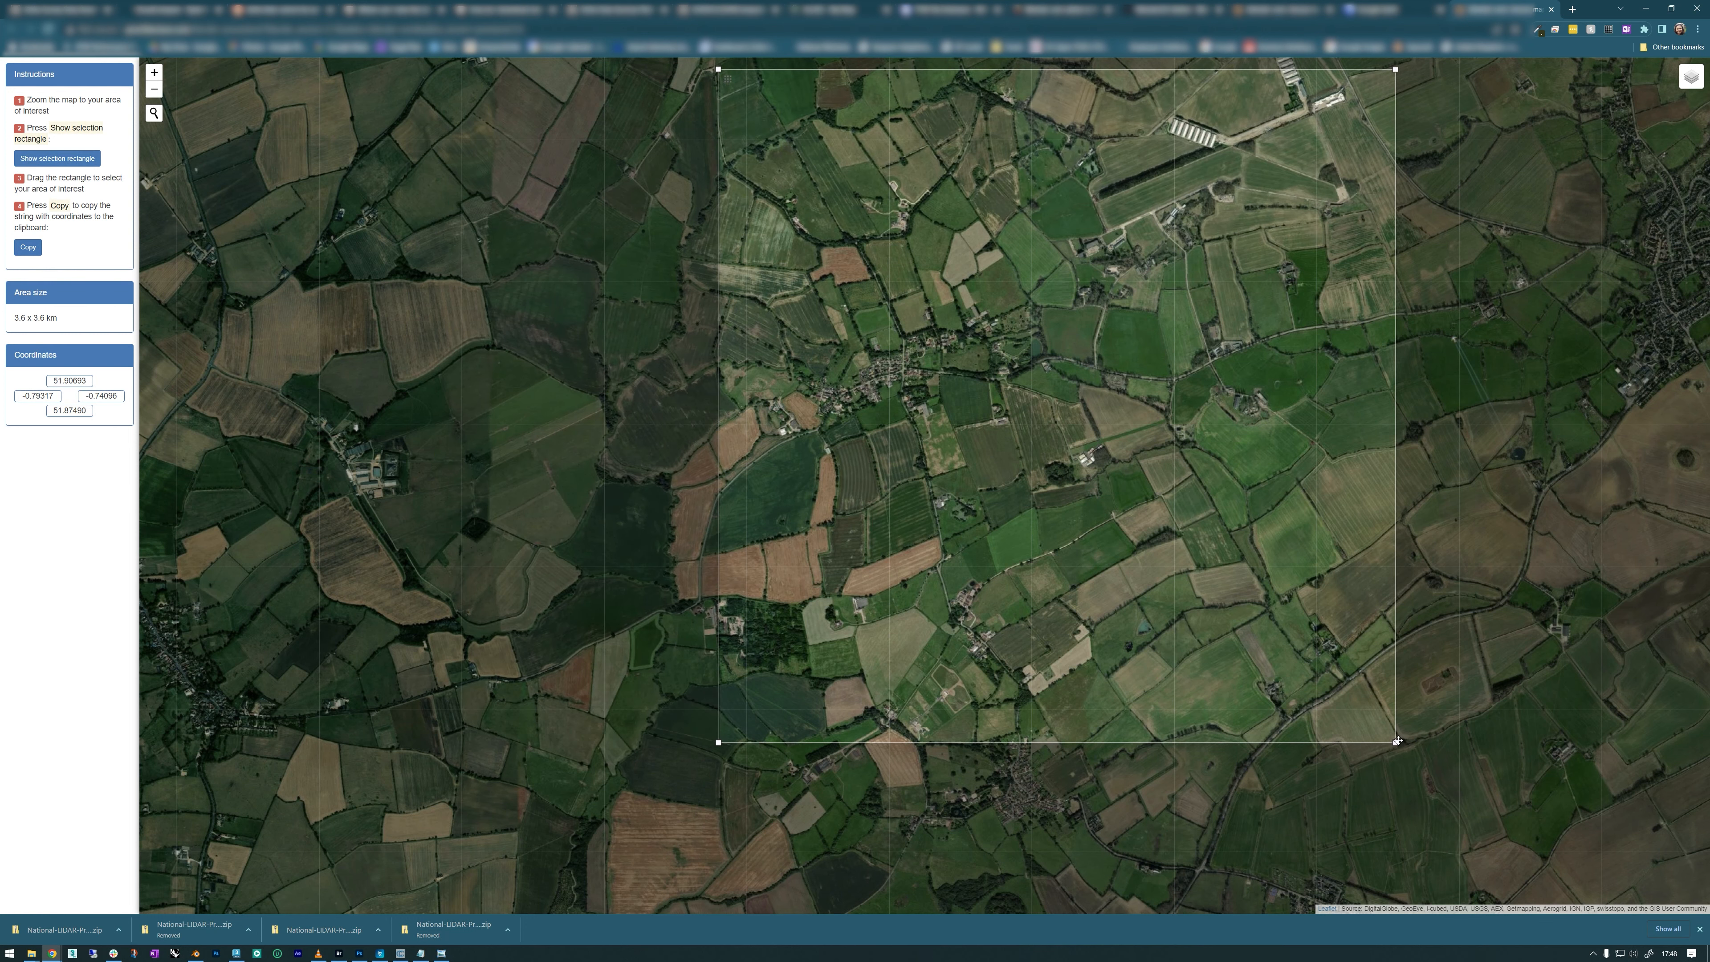
{"action": "left_click_drag", "start_coordinate": [1397, 741], "coordinate": [975, 830]}
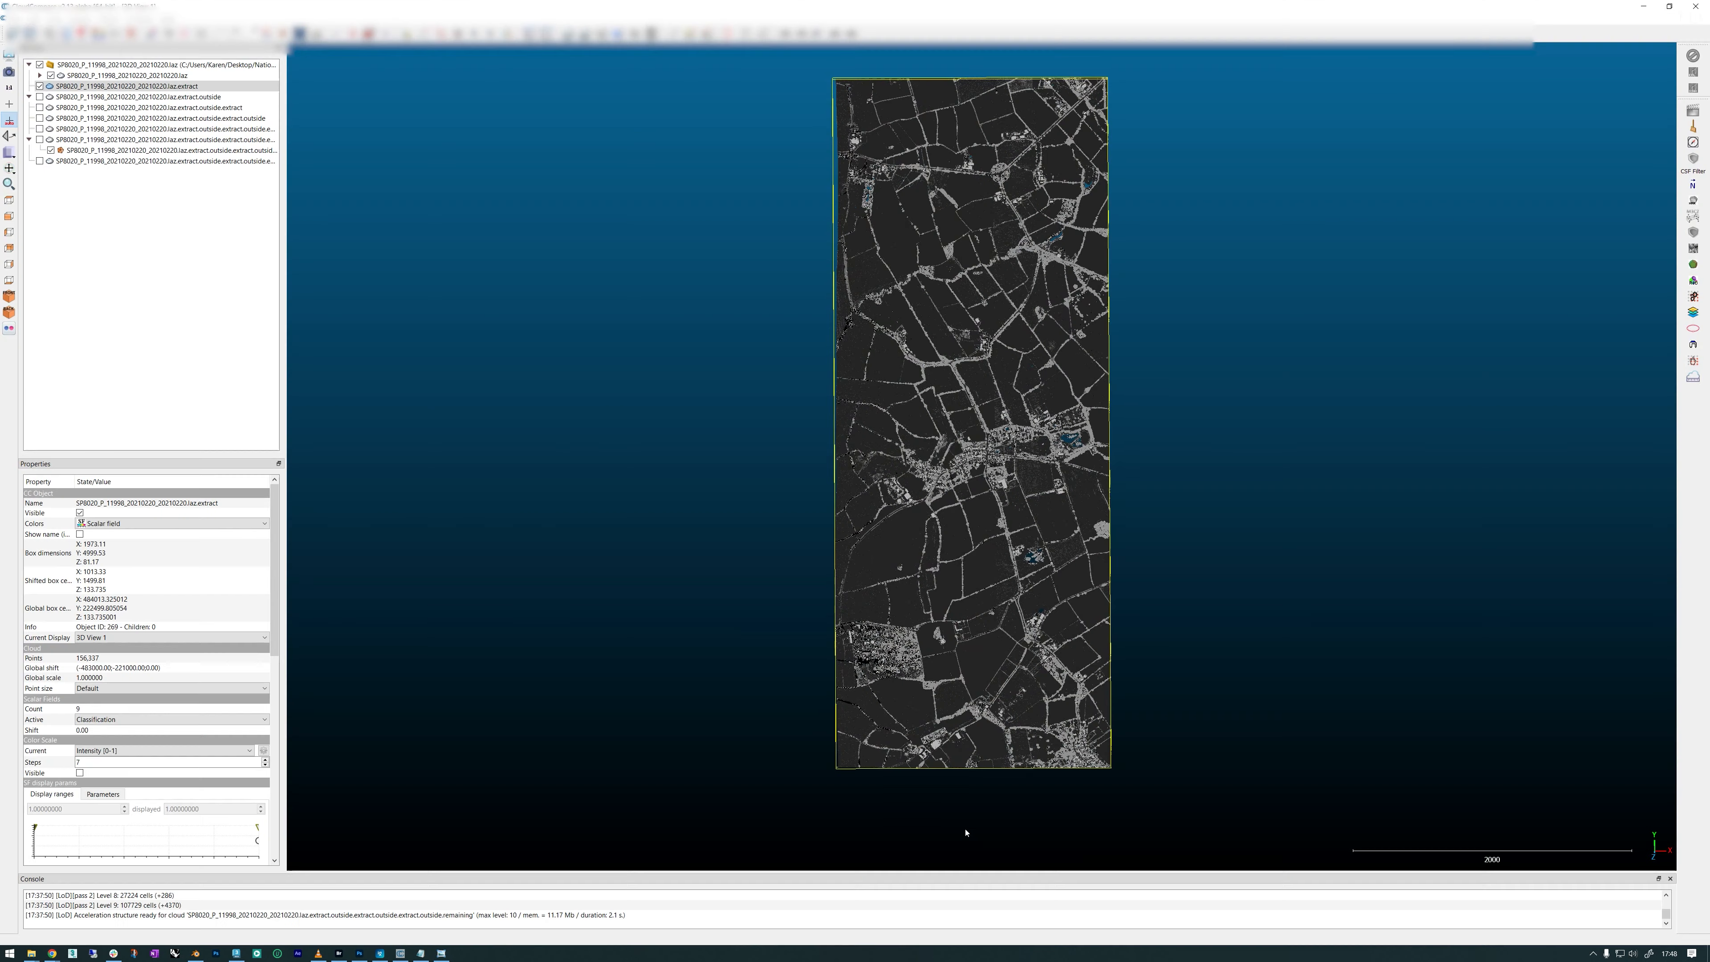
- Compare the selection rectangle with the CloudCompare point cloud and widen it to about 1.7 x 4.0 km around Cublington
{"action": "key", "text": "alt+Tab"}
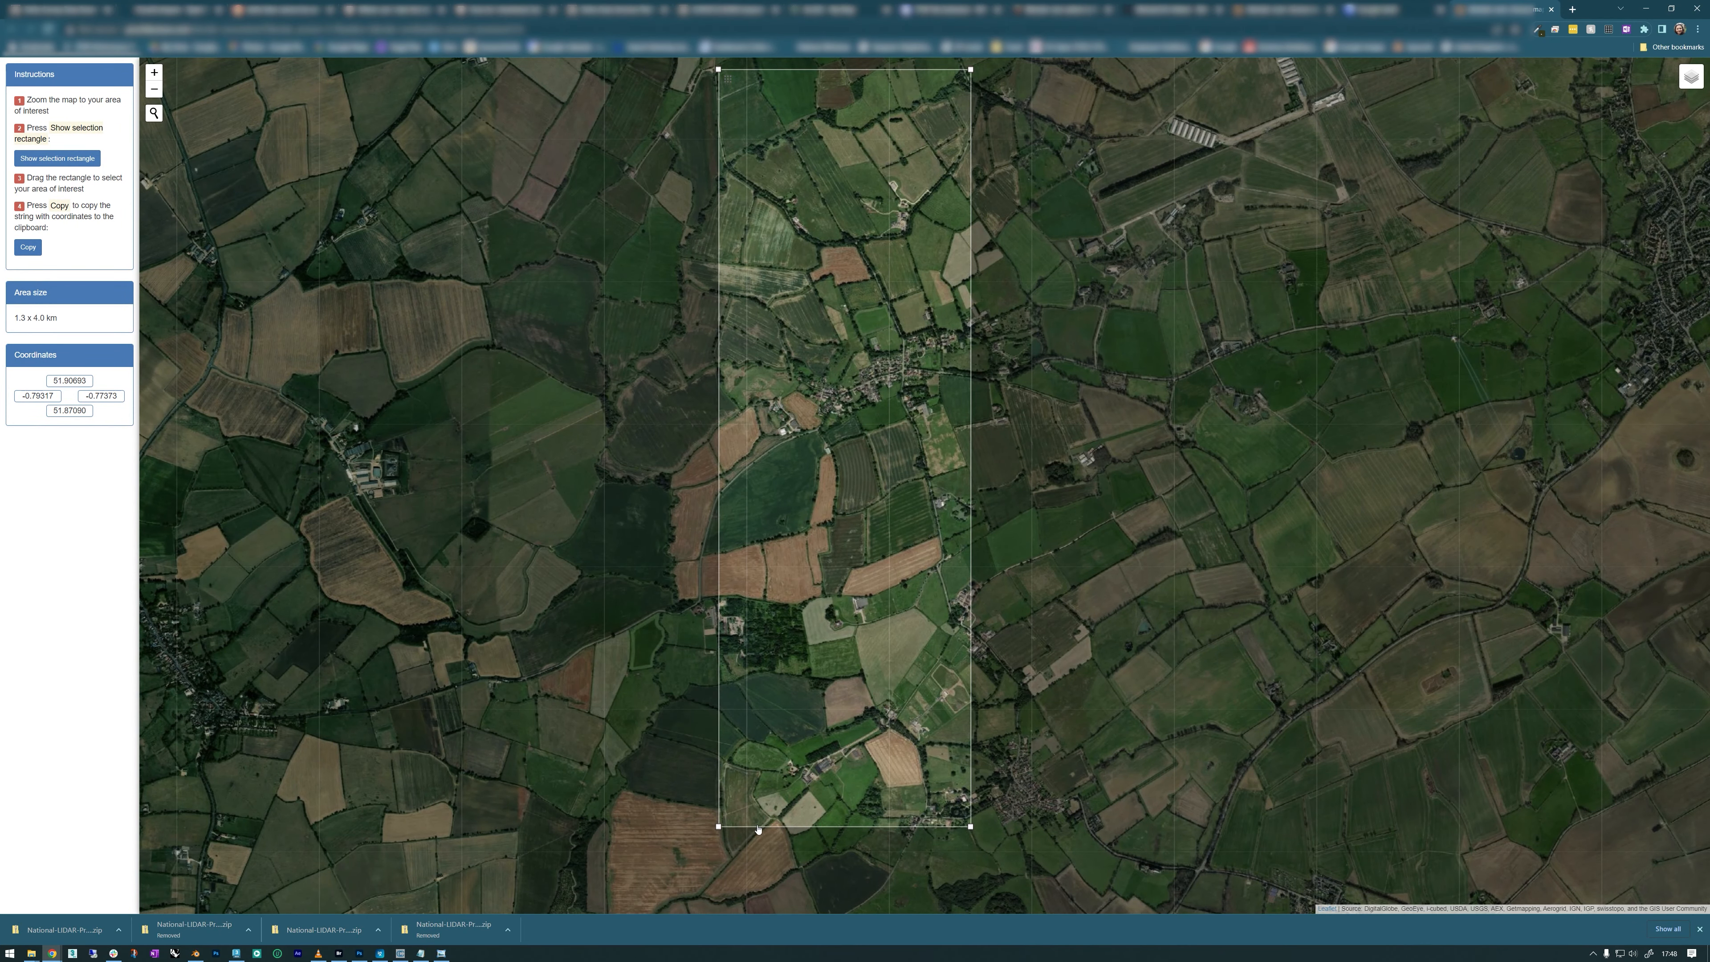
{"action": "left_click_drag", "start_coordinate": [719, 825], "coordinate": [676, 832]}
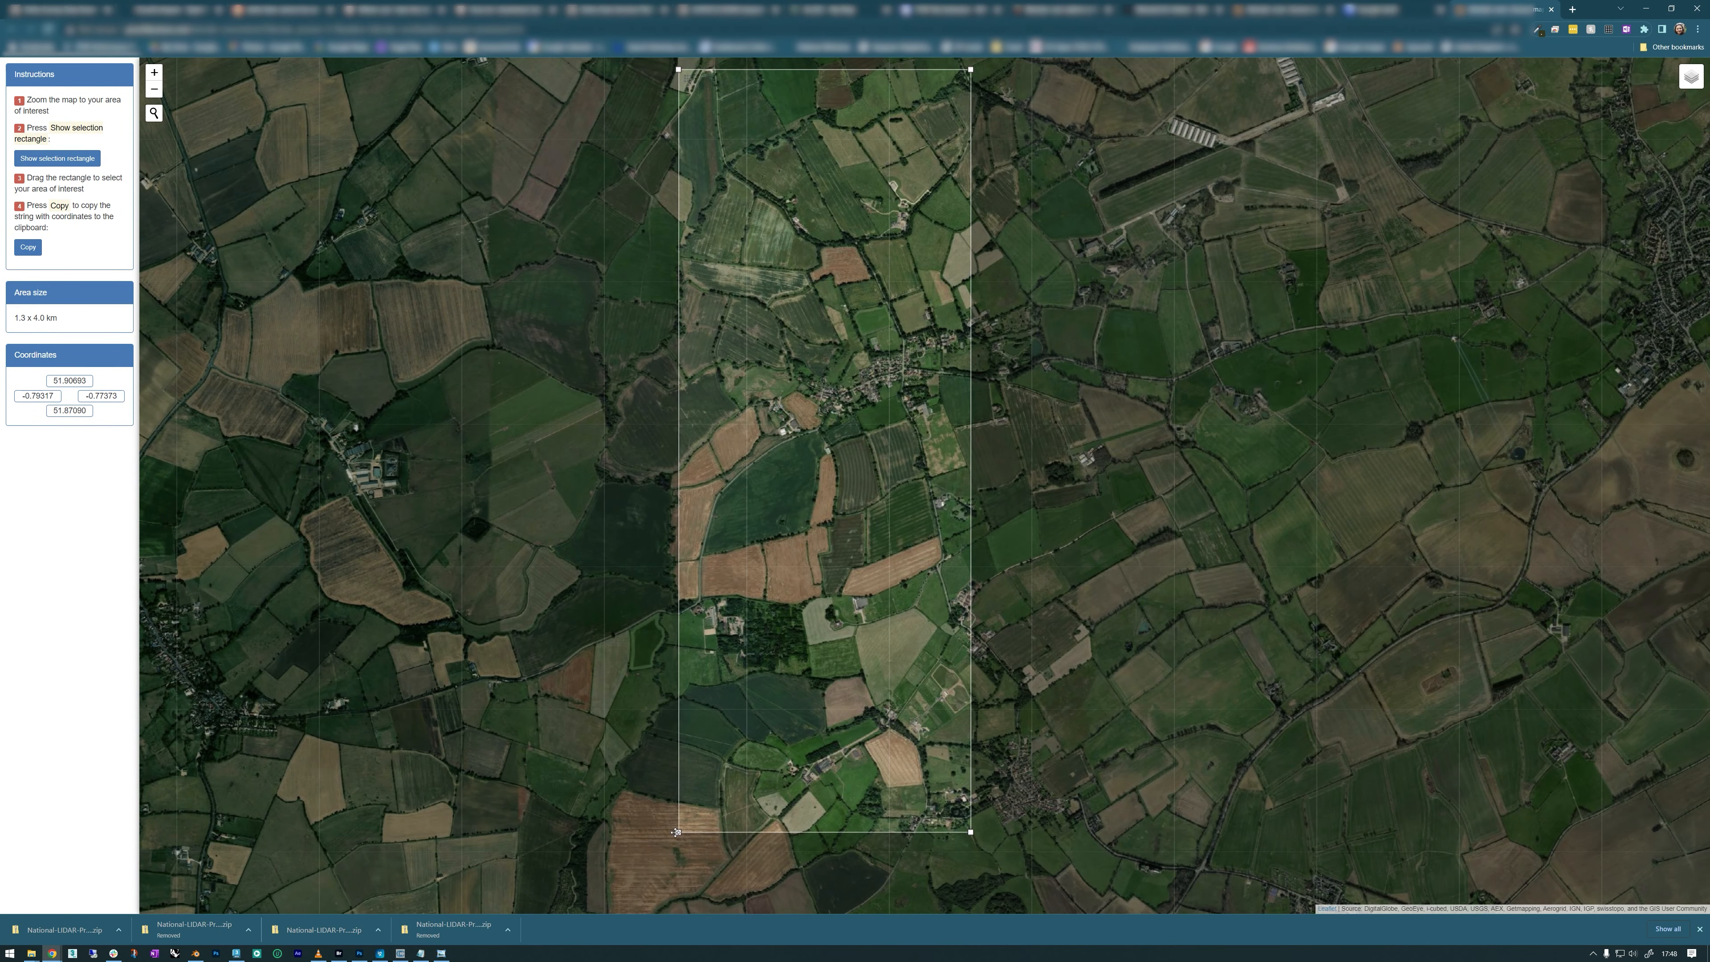
{"action": "key", "text": "alt+Tab"}
{"action": "key", "text": "alt+Tab"}
{"action": "key", "text": "alt+Tab"}
{"action": "key", "text": "alt+Tab"}
{"action": "key", "text": "alt+Tab"}
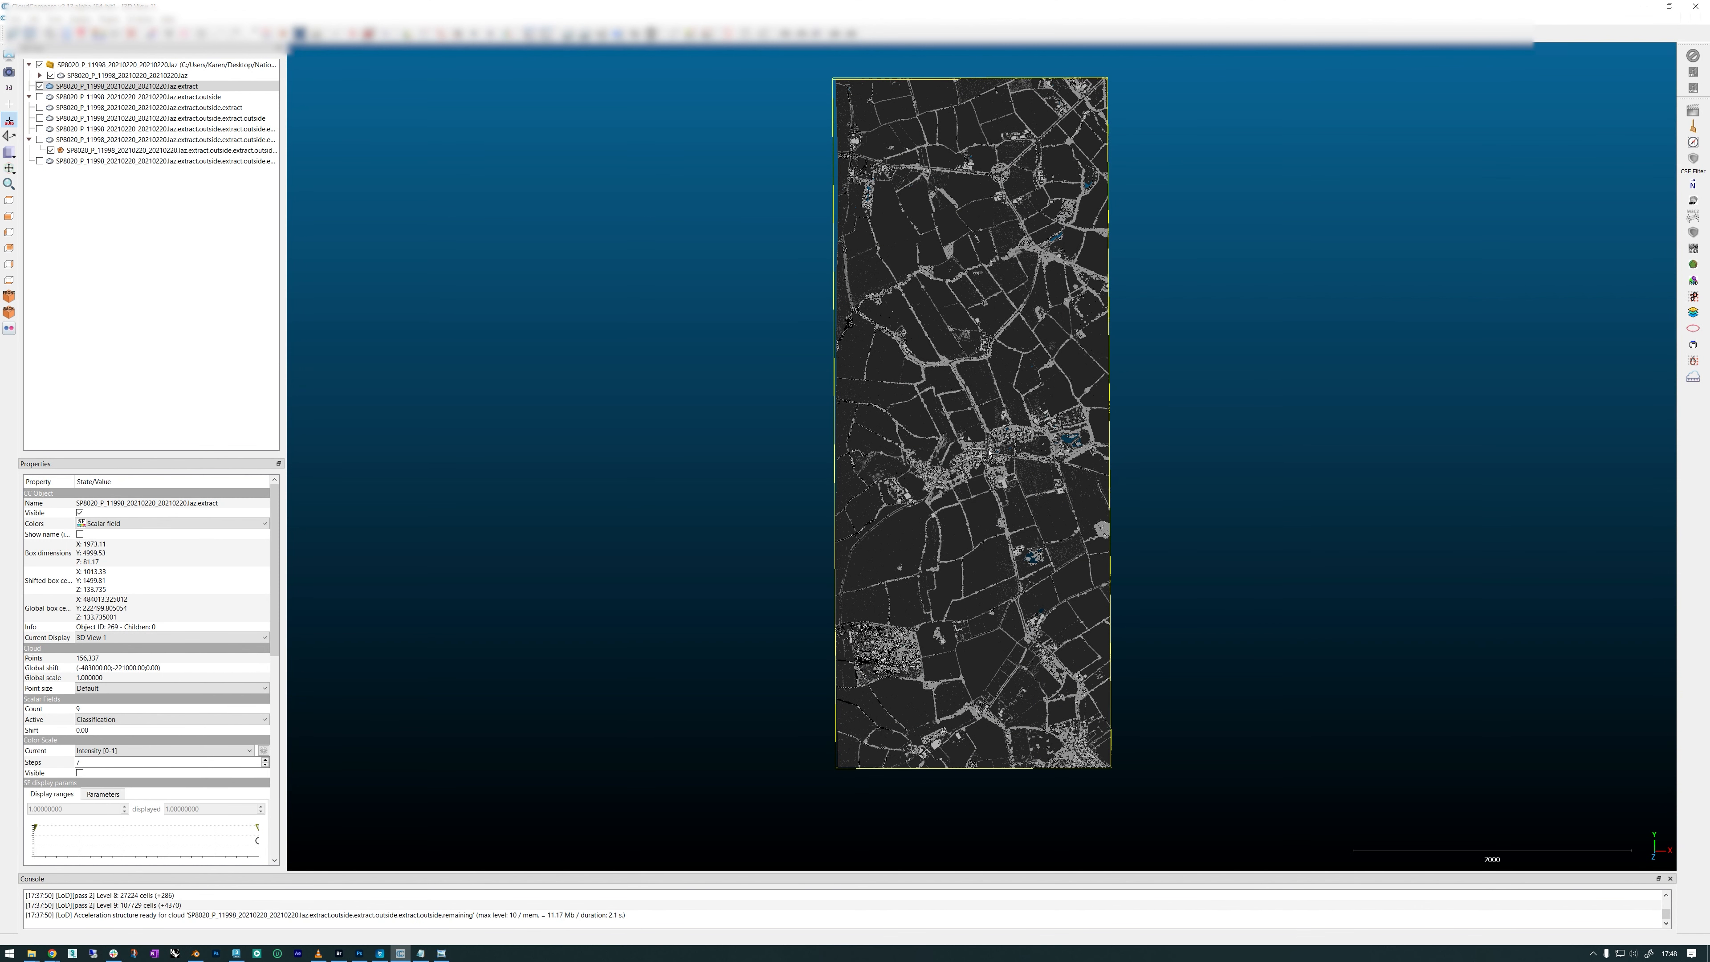
{"action": "key", "text": "alt+Tab"}
{"action": "left_click_drag", "start_coordinate": [969, 68], "coordinate": [1001, 78]}
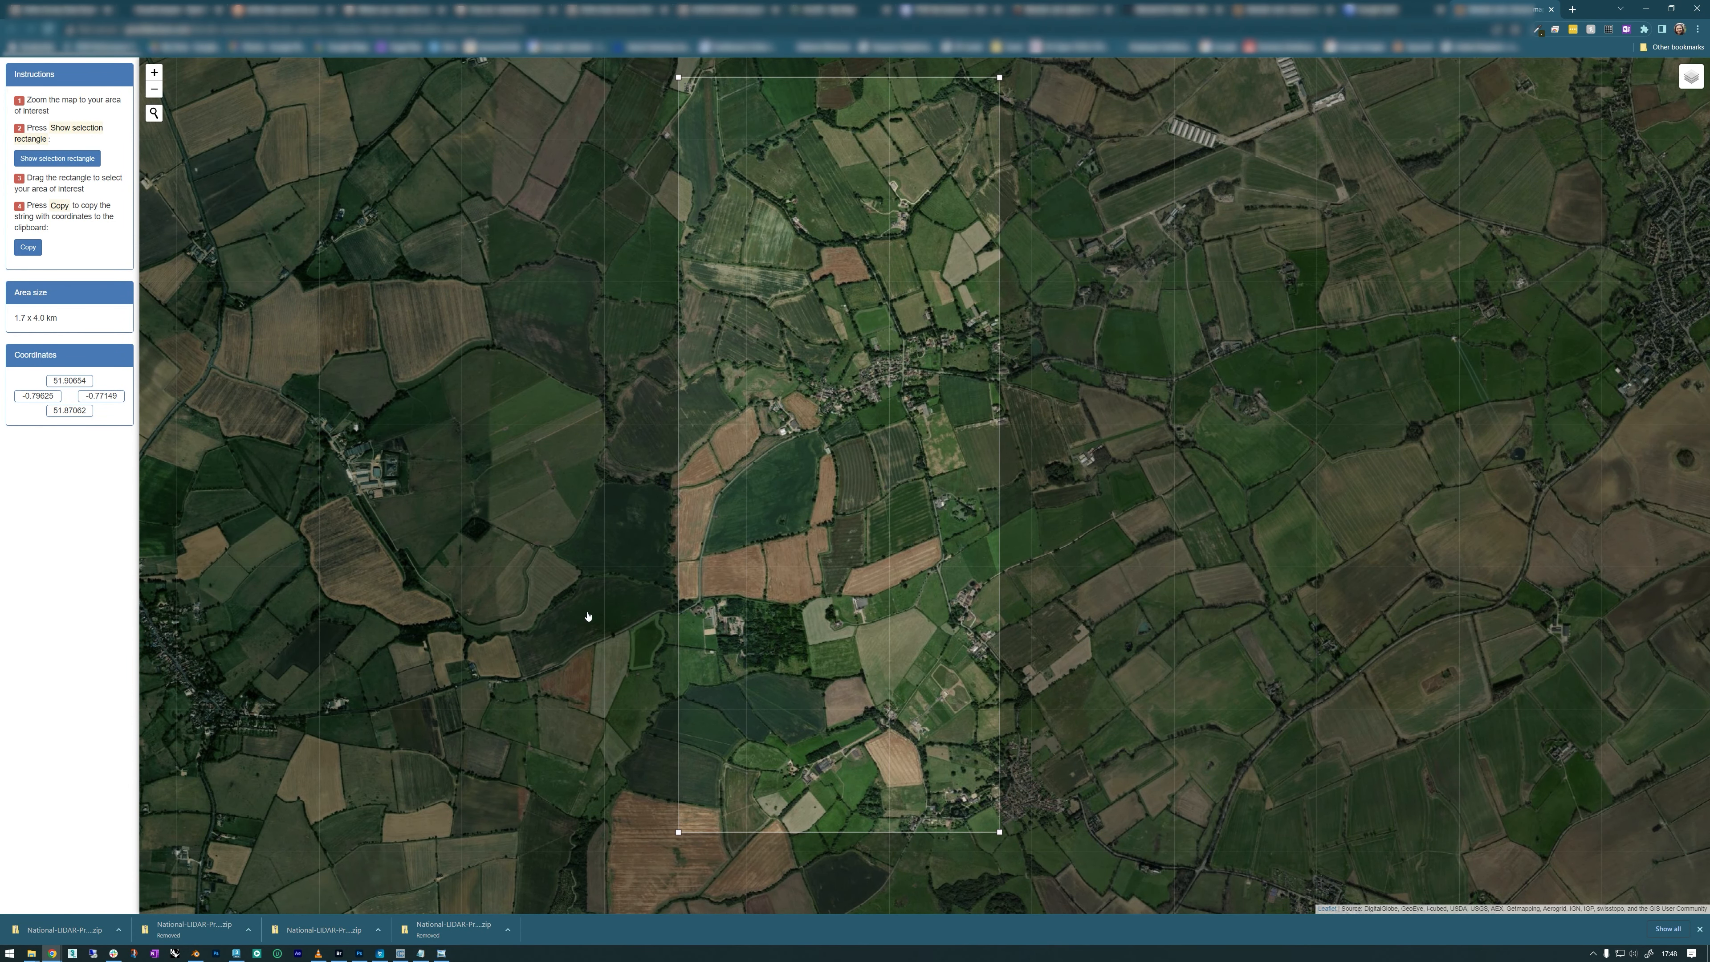
- Copy the selected extent's coordinates from the map and paste them into the blender-osm extent in Blender
{"action": "left_click", "coordinate": [26, 248]}
{"action": "key", "text": "alt+Tab"}
{"action": "key", "text": "alt+Tab"}
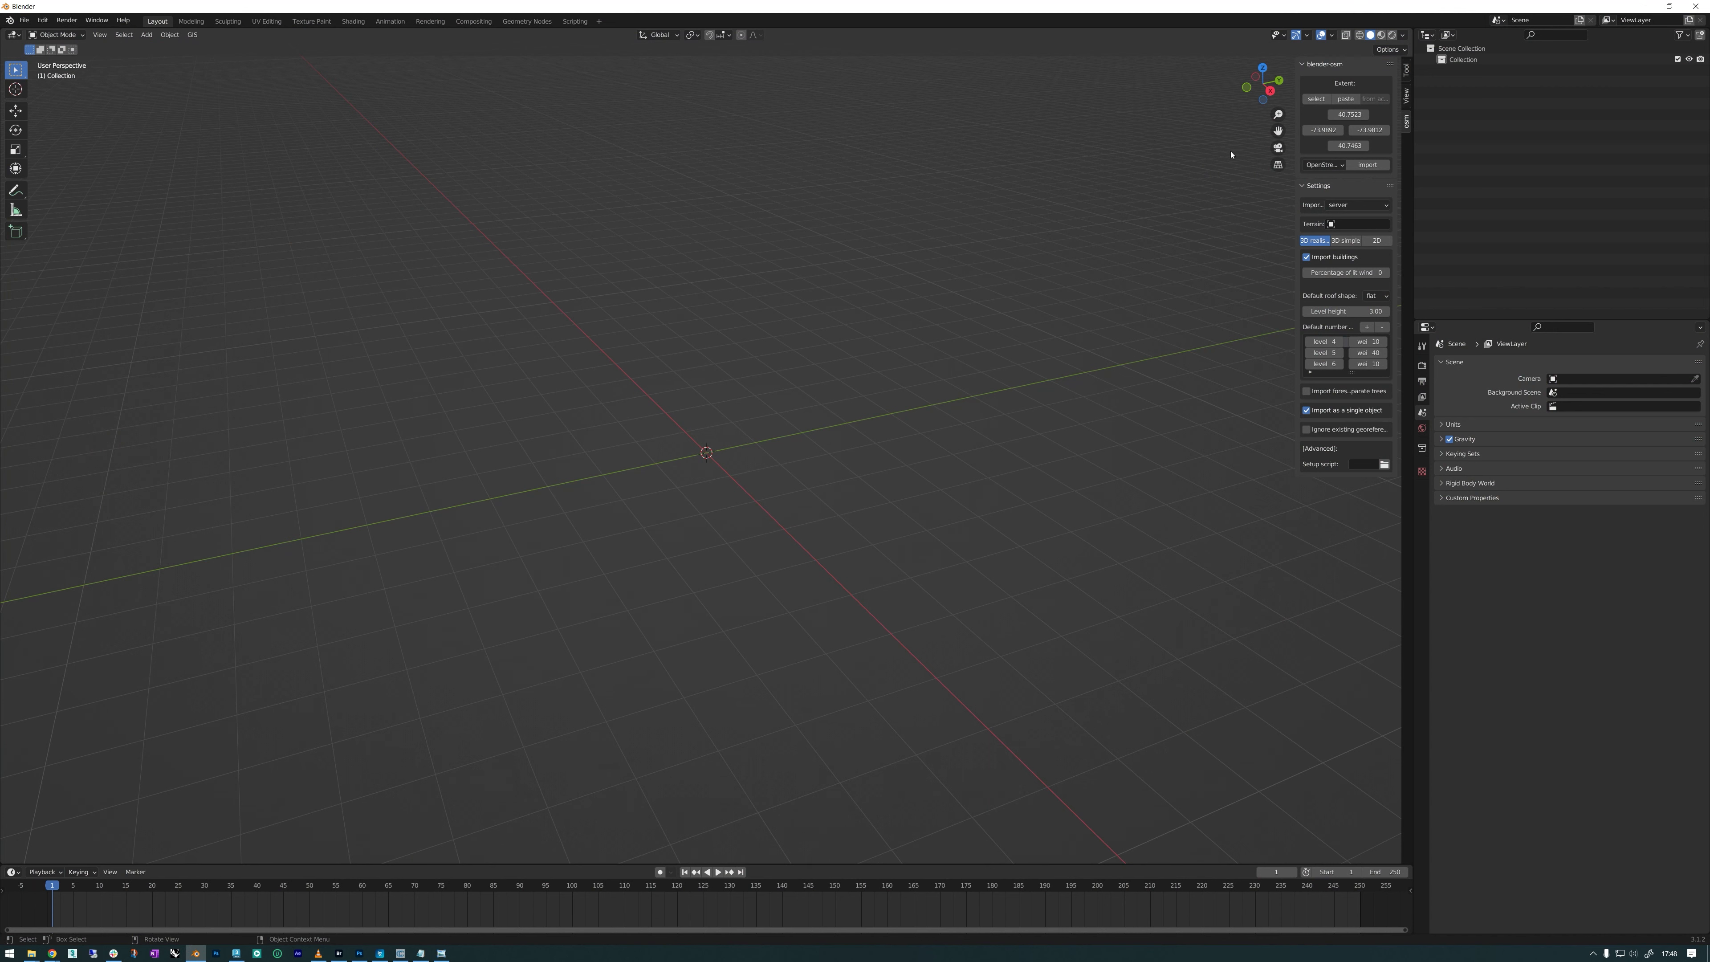
{"action": "left_click", "coordinate": [1346, 99]}
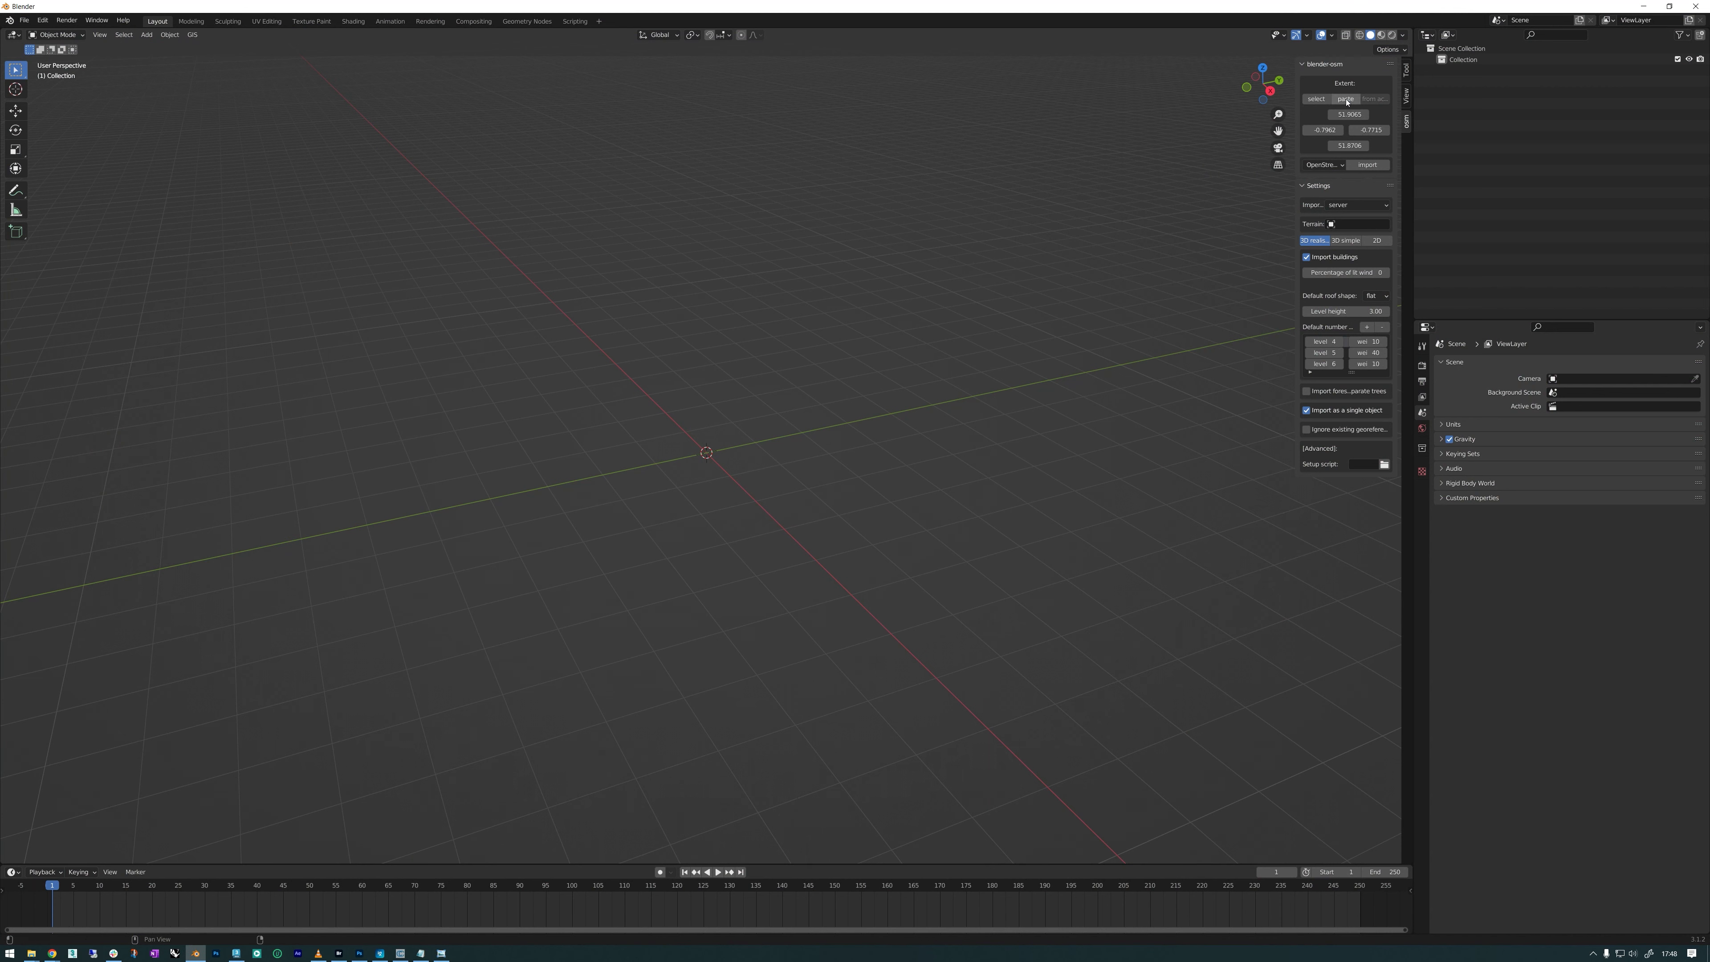
- Import the terrain for the pasted extent with blender-osm
{"action": "left_click", "coordinate": [1343, 167]}
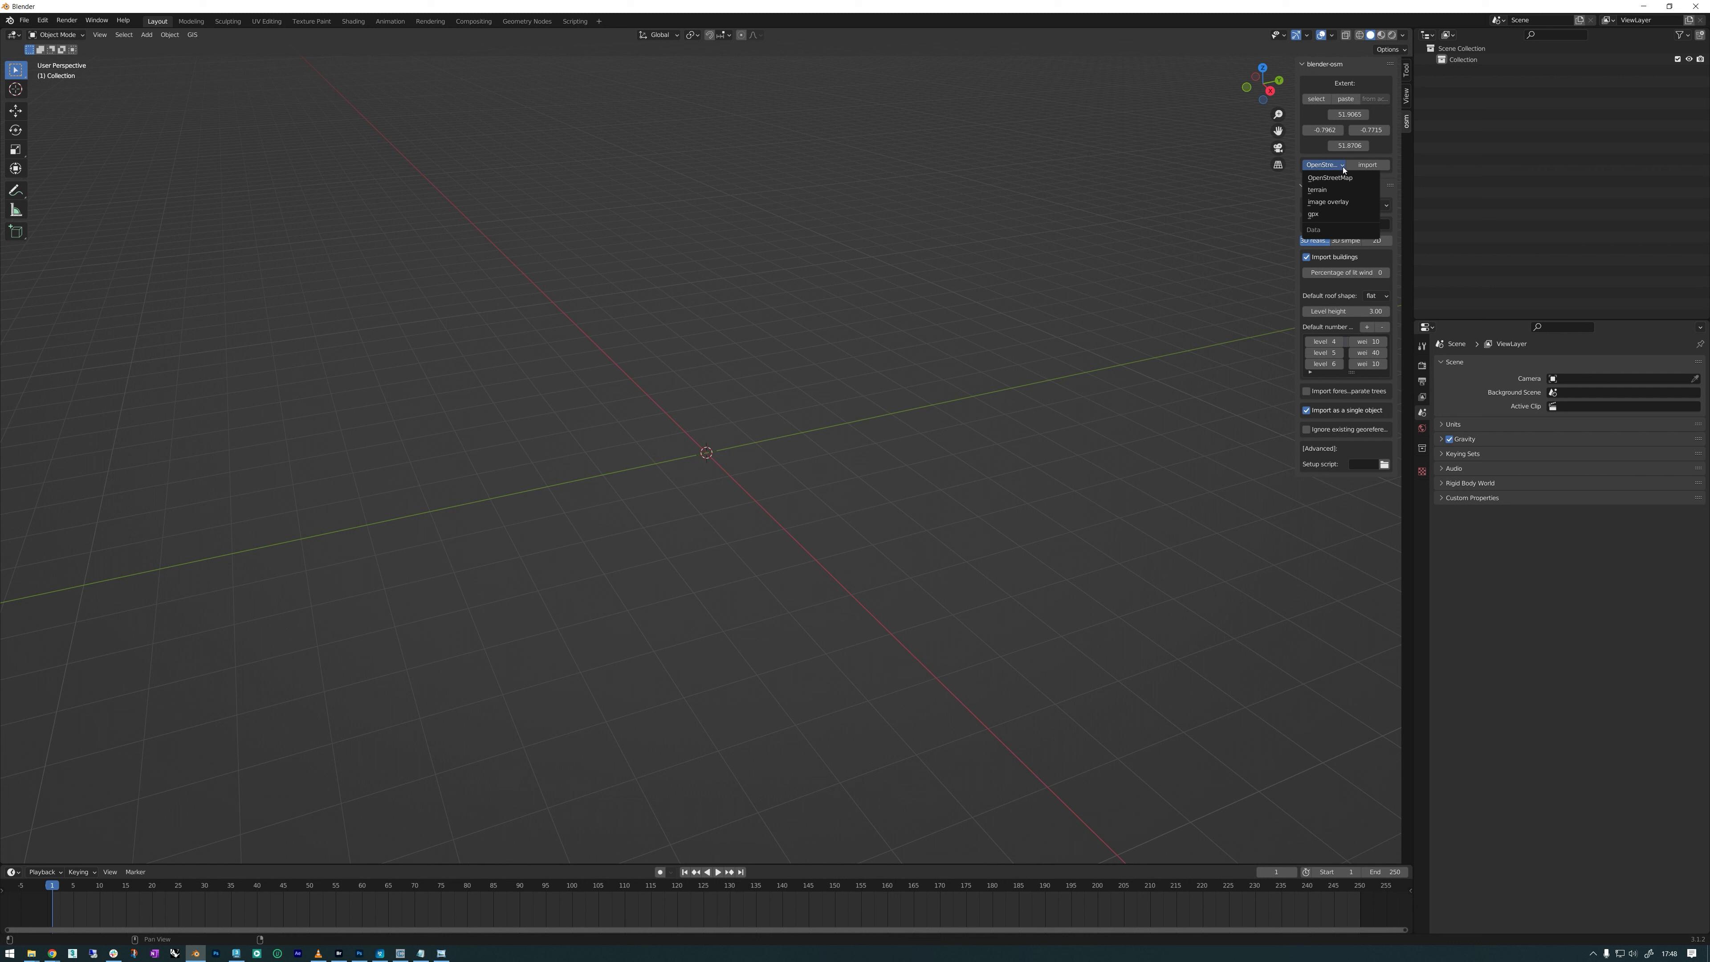
{"action": "left_click", "coordinate": [1325, 190]}
{"action": "left_click", "coordinate": [1364, 166]}
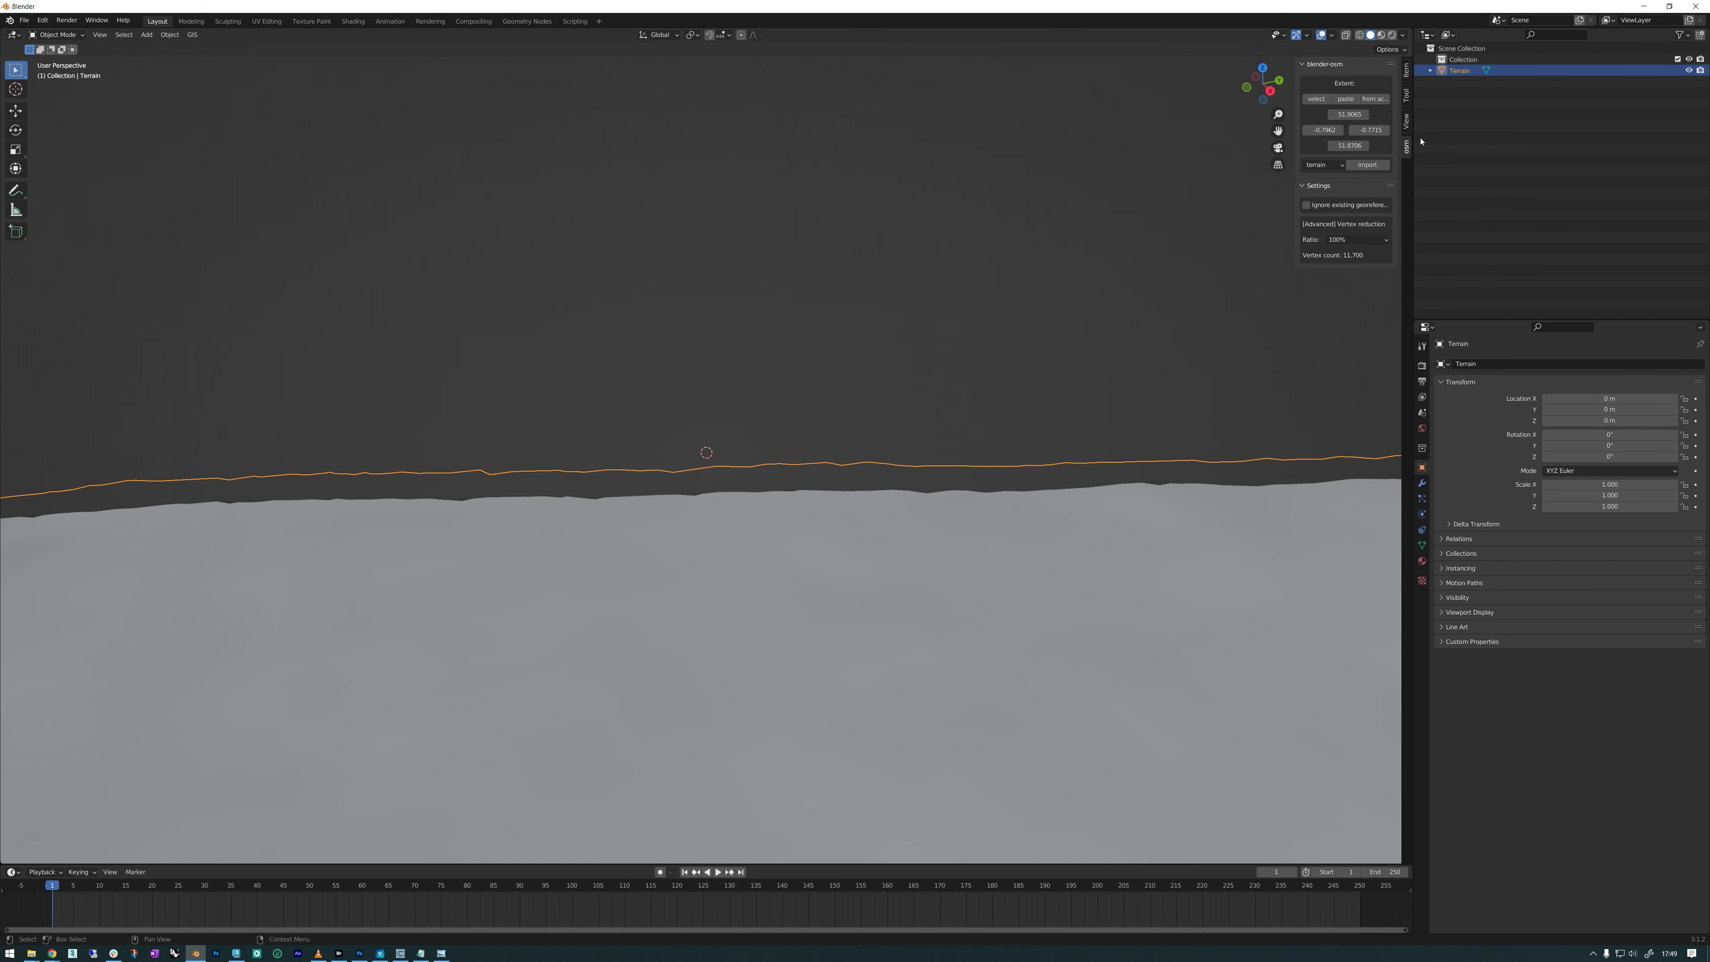
- Set the viewport's clip end distance to 10000 m and bring the whole terrain into view
{"action": "left_click", "coordinate": [1406, 121]}
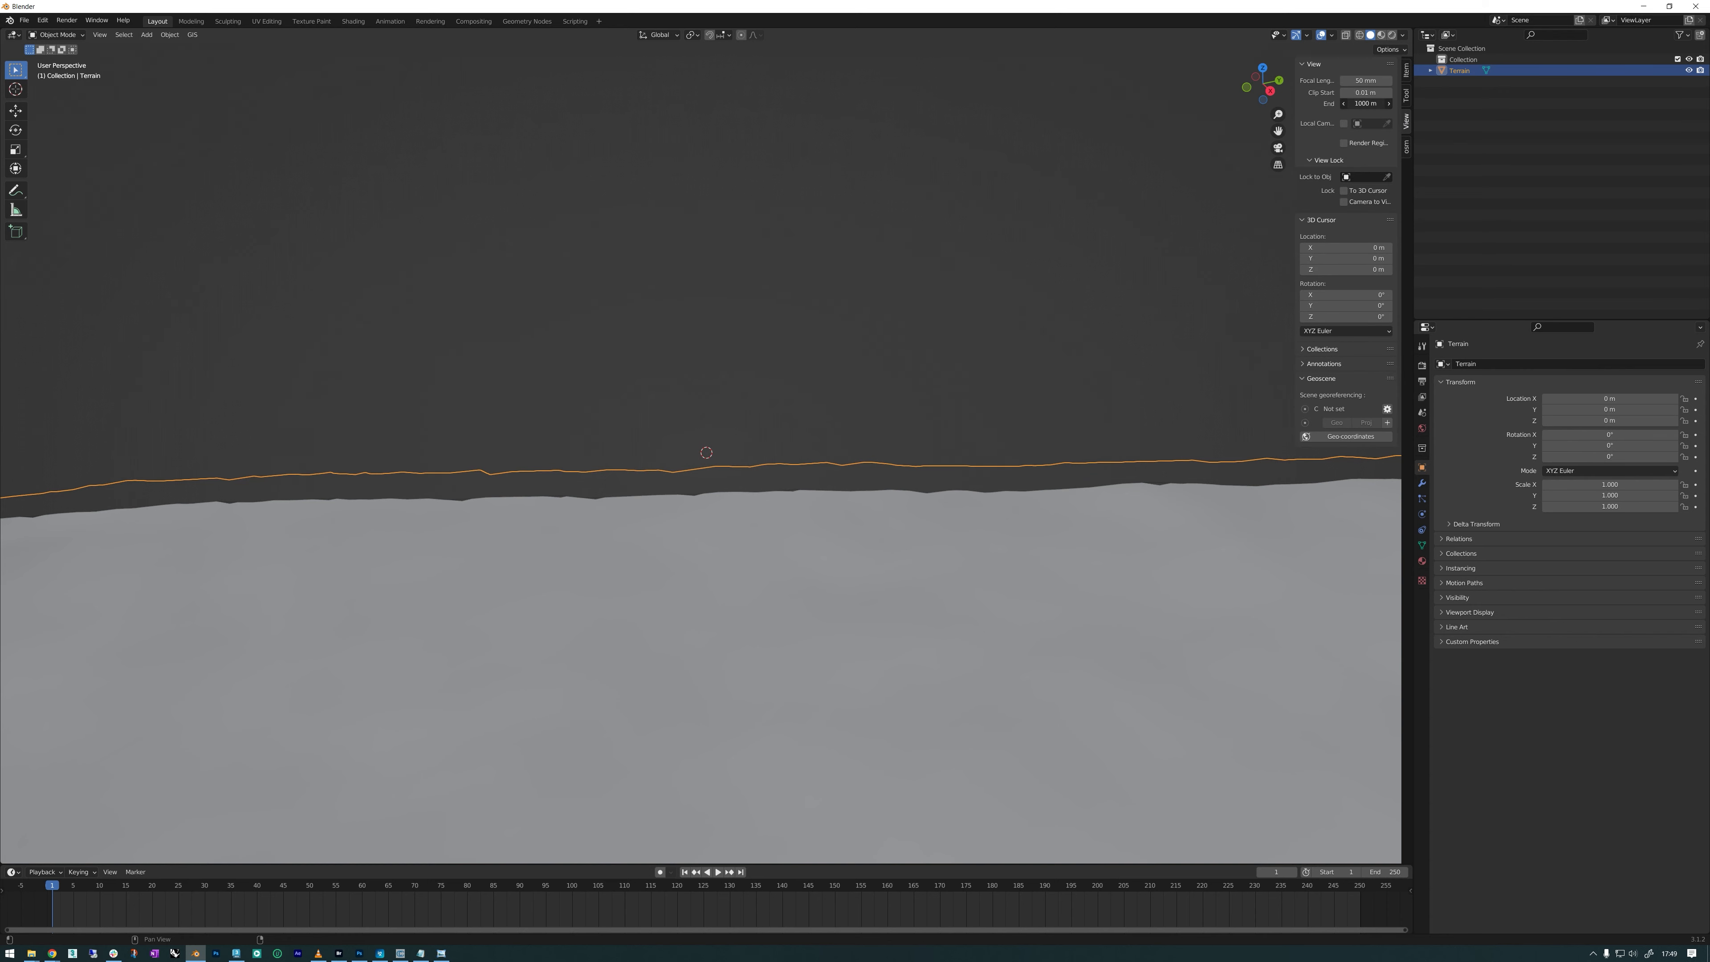
{"action": "double_click", "coordinate": [1361, 103]}
{"action": "type", "text": "0"}
{"action": "key", "text": "Return"}
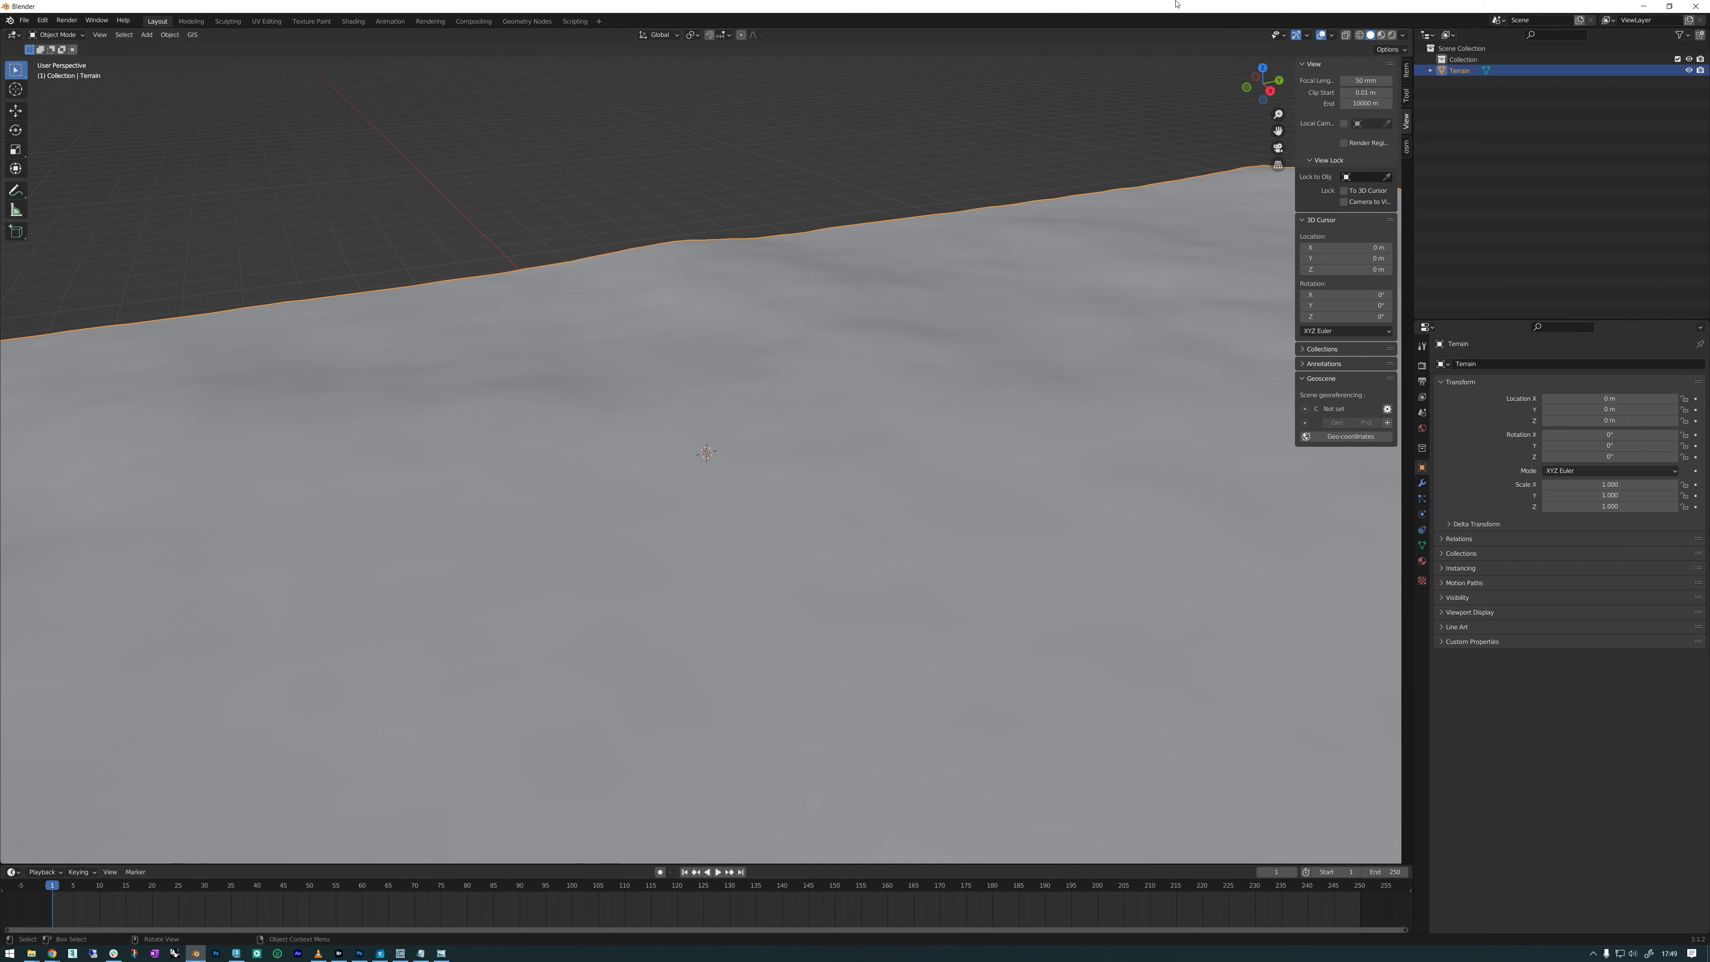
{"action": "scroll", "coordinate": [716, 255], "scroll_direction": "down", "scroll_amount": 8}
{"action": "scroll", "coordinate": [725, 268], "scroll_direction": "up", "scroll_amount": 3}
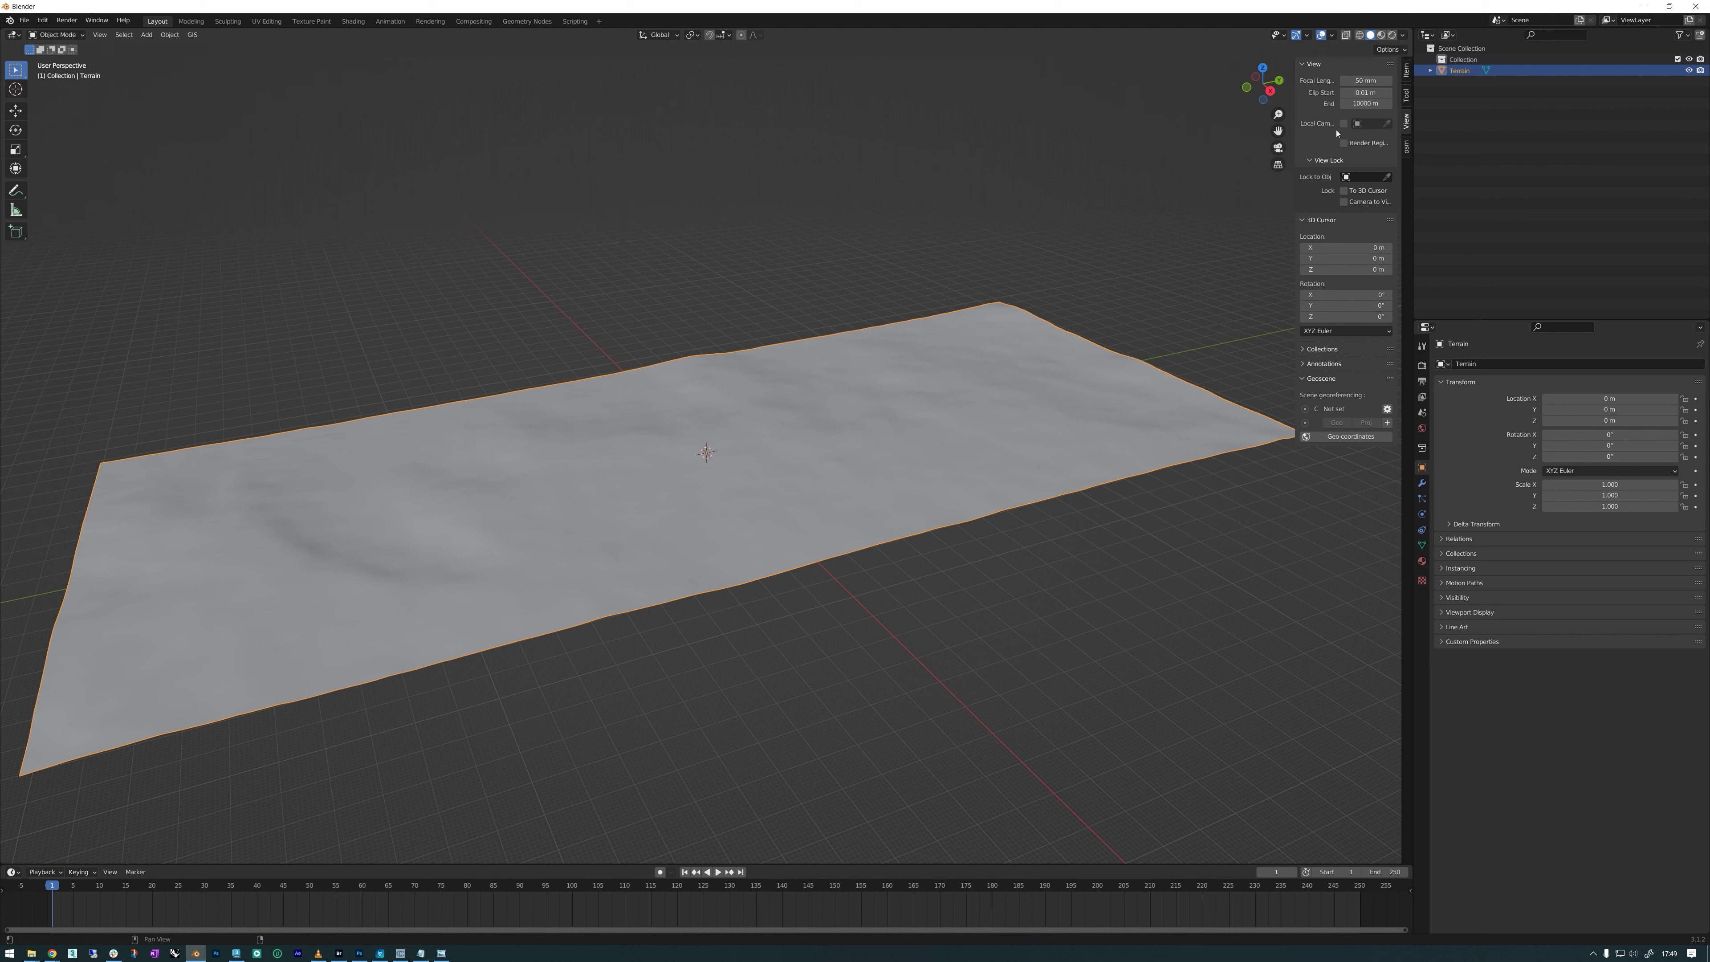
- Set blender-osm to import an image overlay, with ArcGIS Satellite as the overlay source
{"action": "left_click", "coordinate": [1407, 145]}
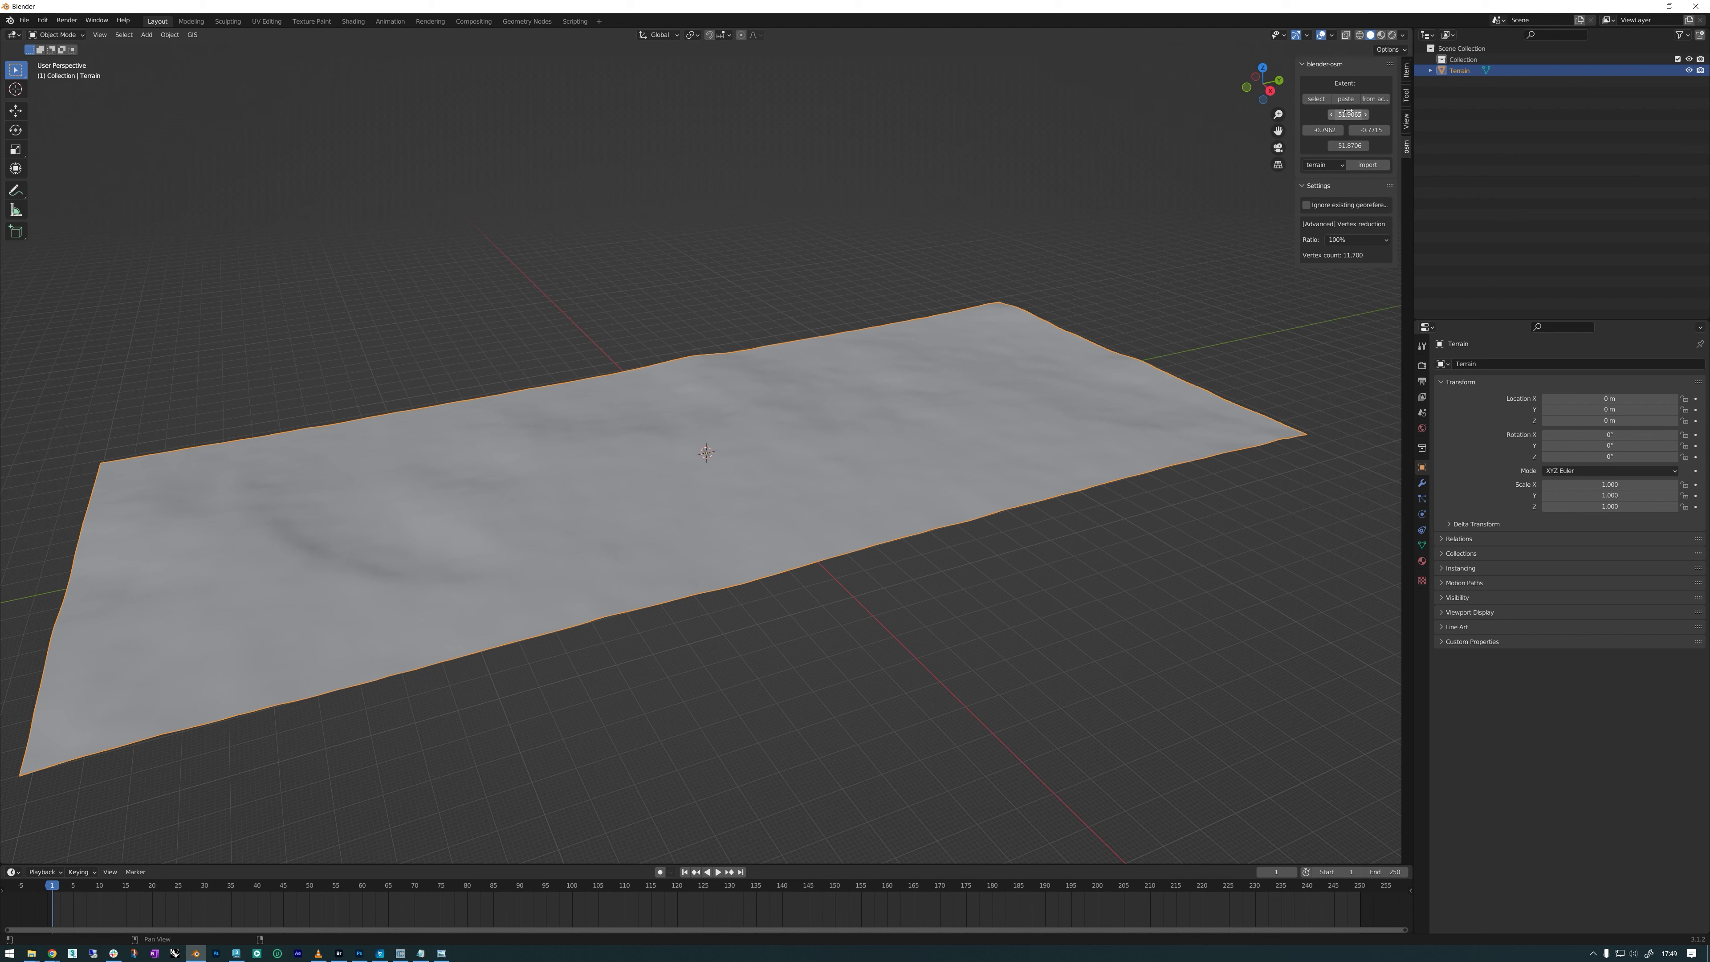
{"action": "left_click", "coordinate": [1343, 166]}
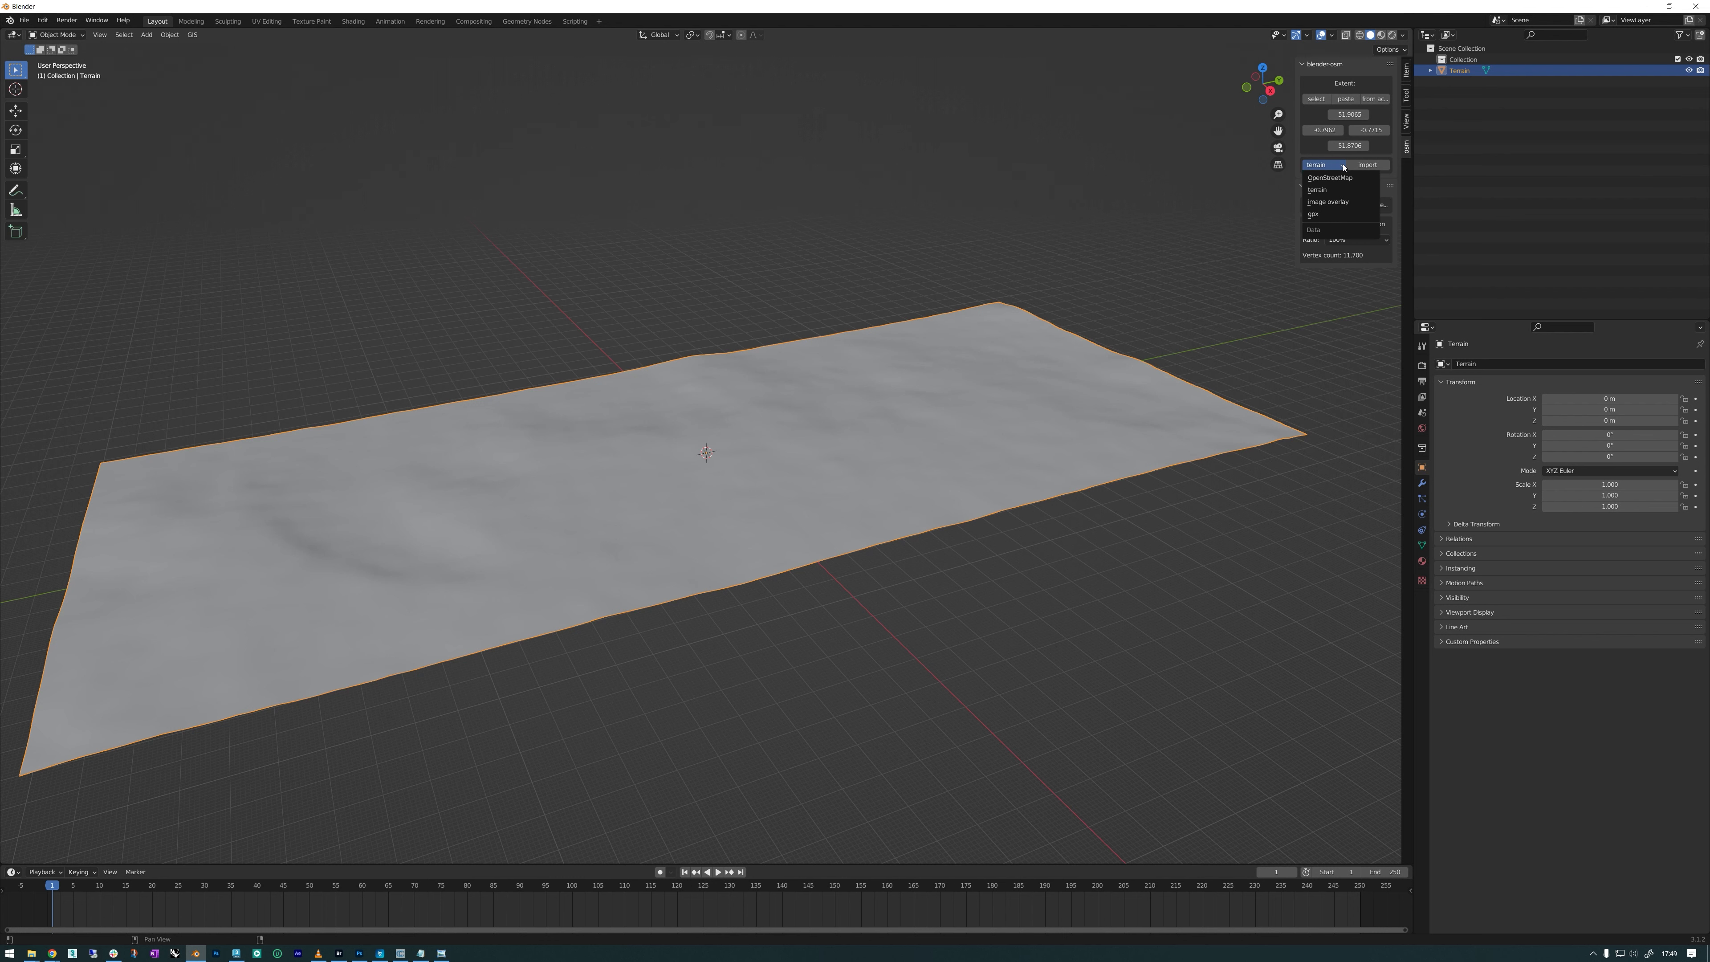
{"action": "left_click", "coordinate": [1331, 202]}
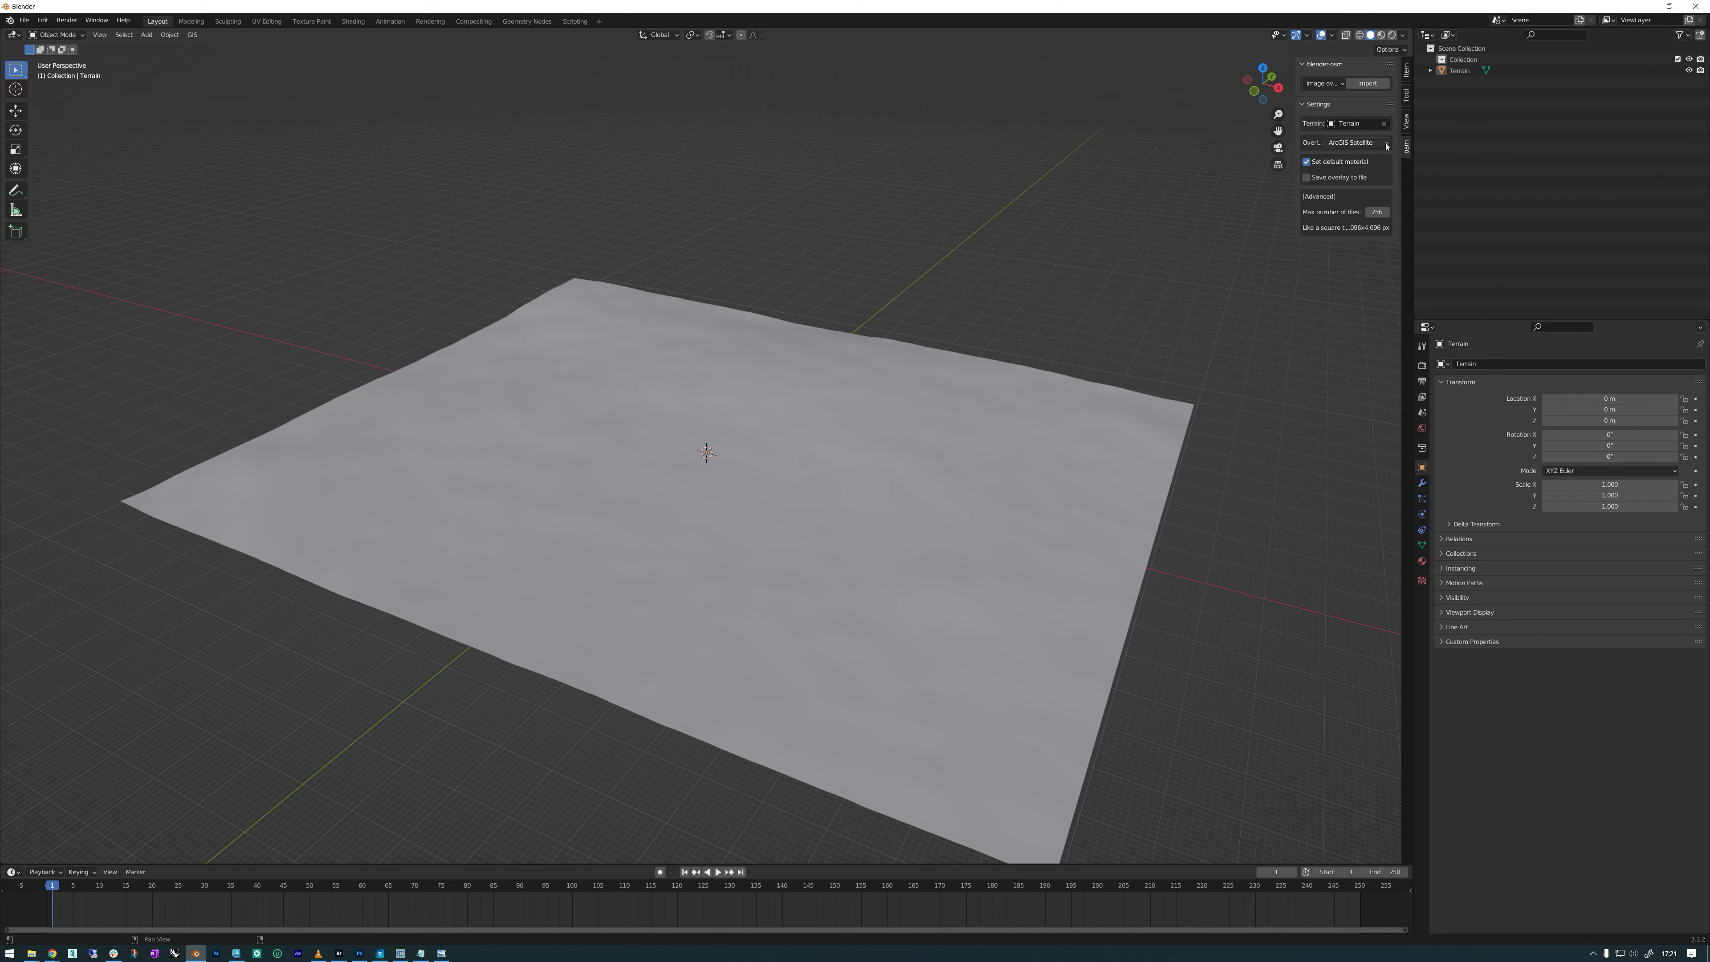
{"action": "left_click", "coordinate": [1386, 145]}
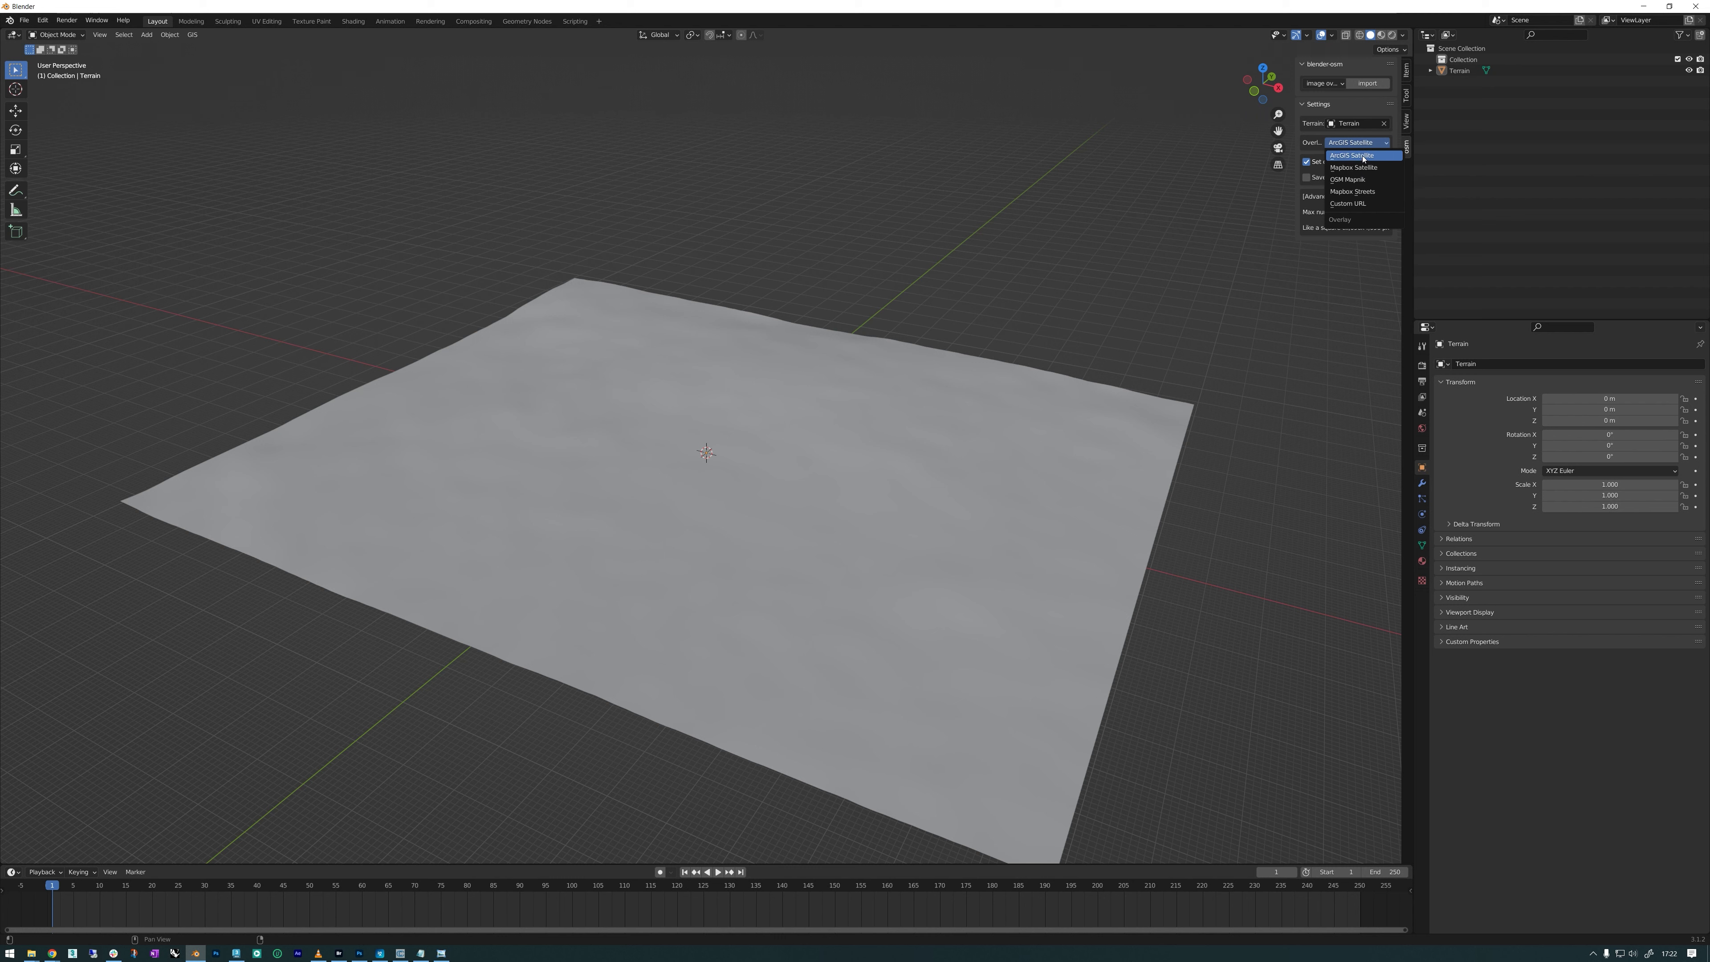
{"action": "left_click", "coordinate": [1380, 155]}
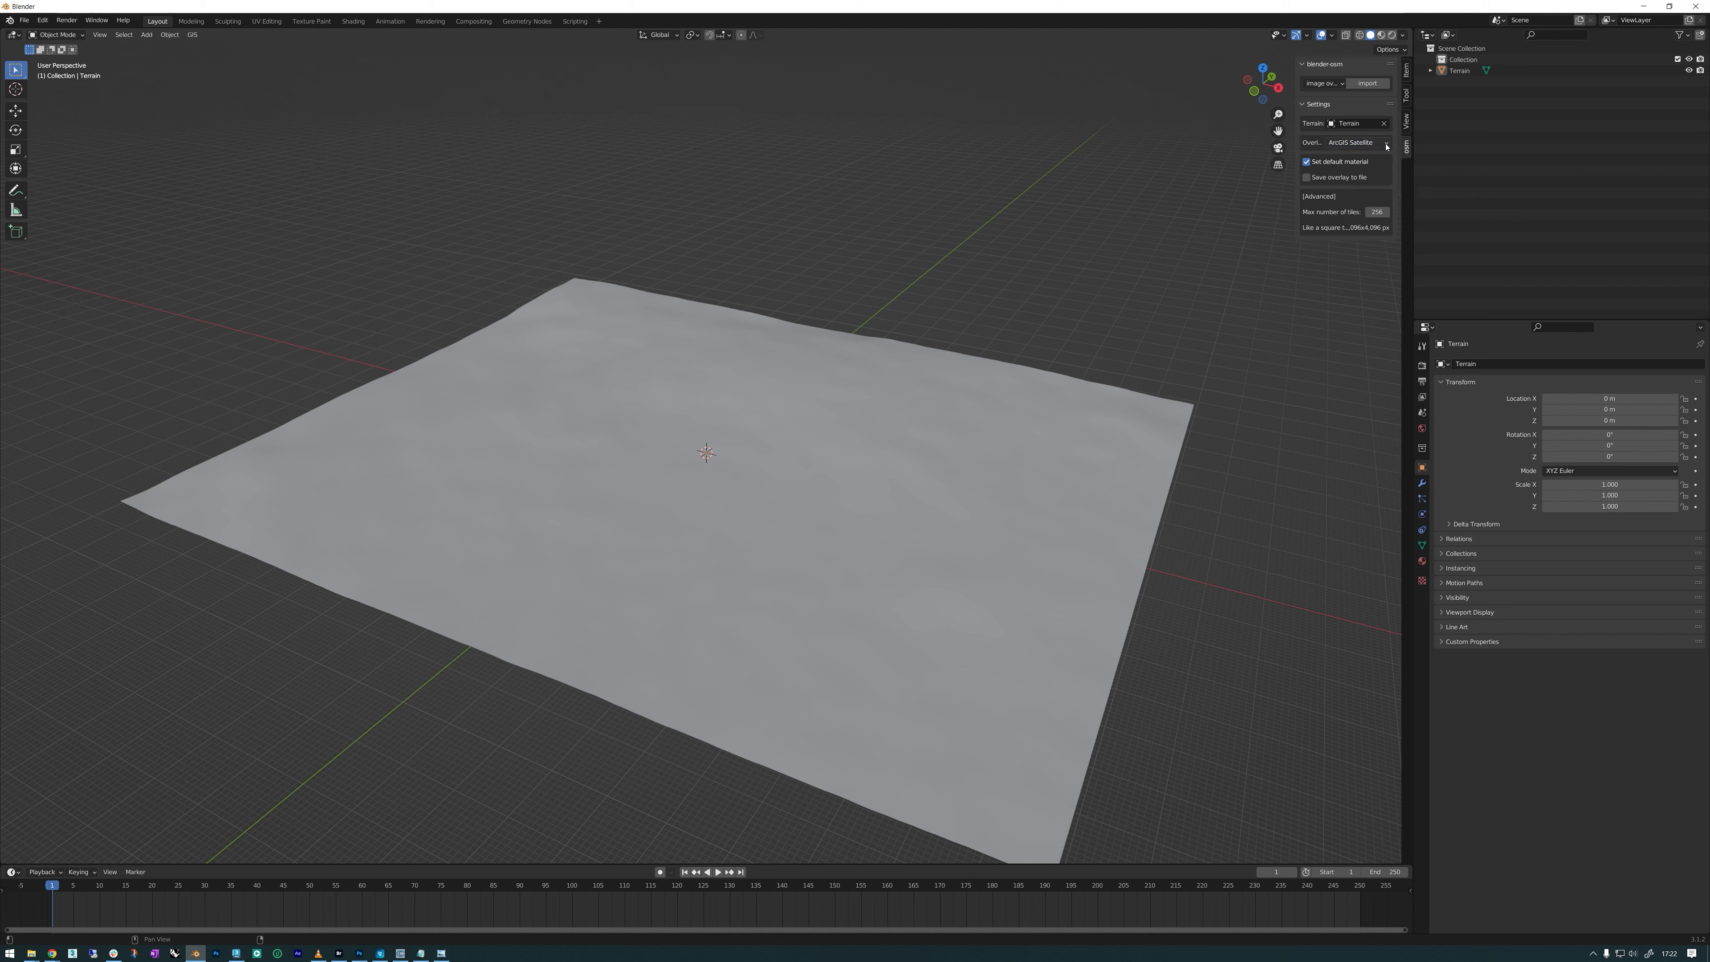
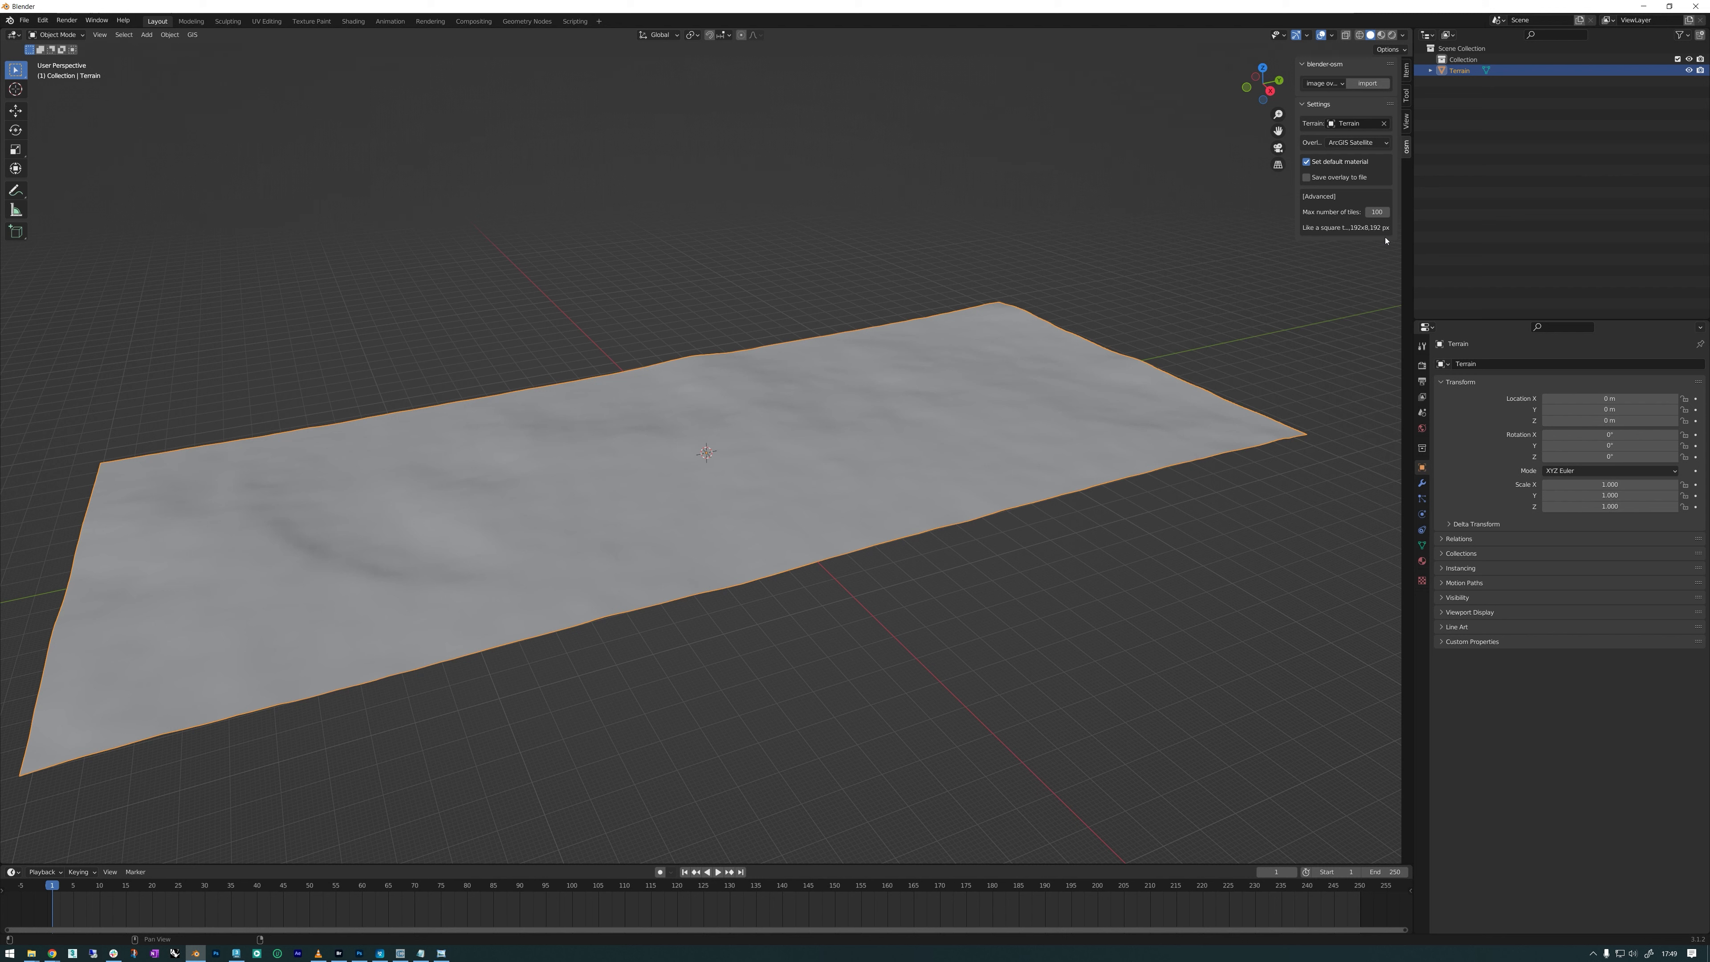
- Widen the sidebar to read the overlay settings and set the maximum number of tiles to 600
{"action": "left_click_drag", "start_coordinate": [1294, 237], "coordinate": [1232, 242]}
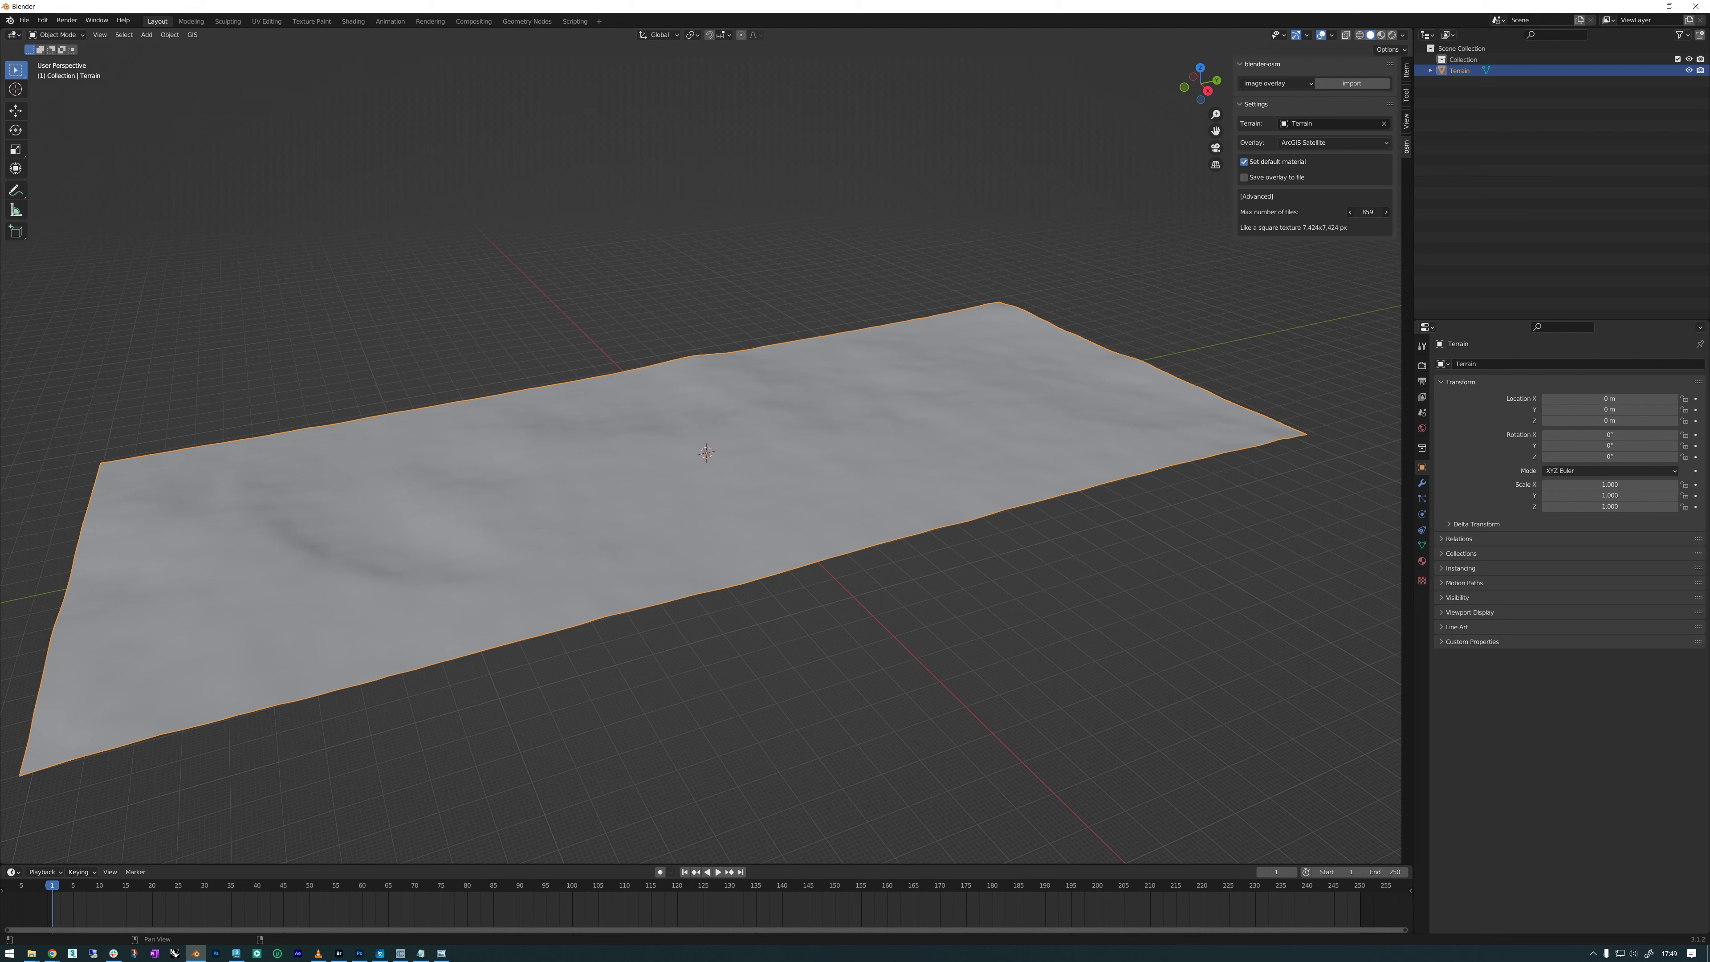
{"action": "left_click_drag", "start_coordinate": [1367, 212], "coordinate": [1298, 241]}
{"action": "left_click", "coordinate": [1377, 212]}
{"action": "type", "text": "100"}
{"action": "key", "text": "BackSpace"}
{"action": "key", "text": "BackSpace"}
{"action": "type", "text": "600"}
{"action": "key", "text": "Return"}
- Import the satellite overlay onto the terrain and inspect the textured result in material preview shading
{"action": "left_click", "coordinate": [1351, 85]}
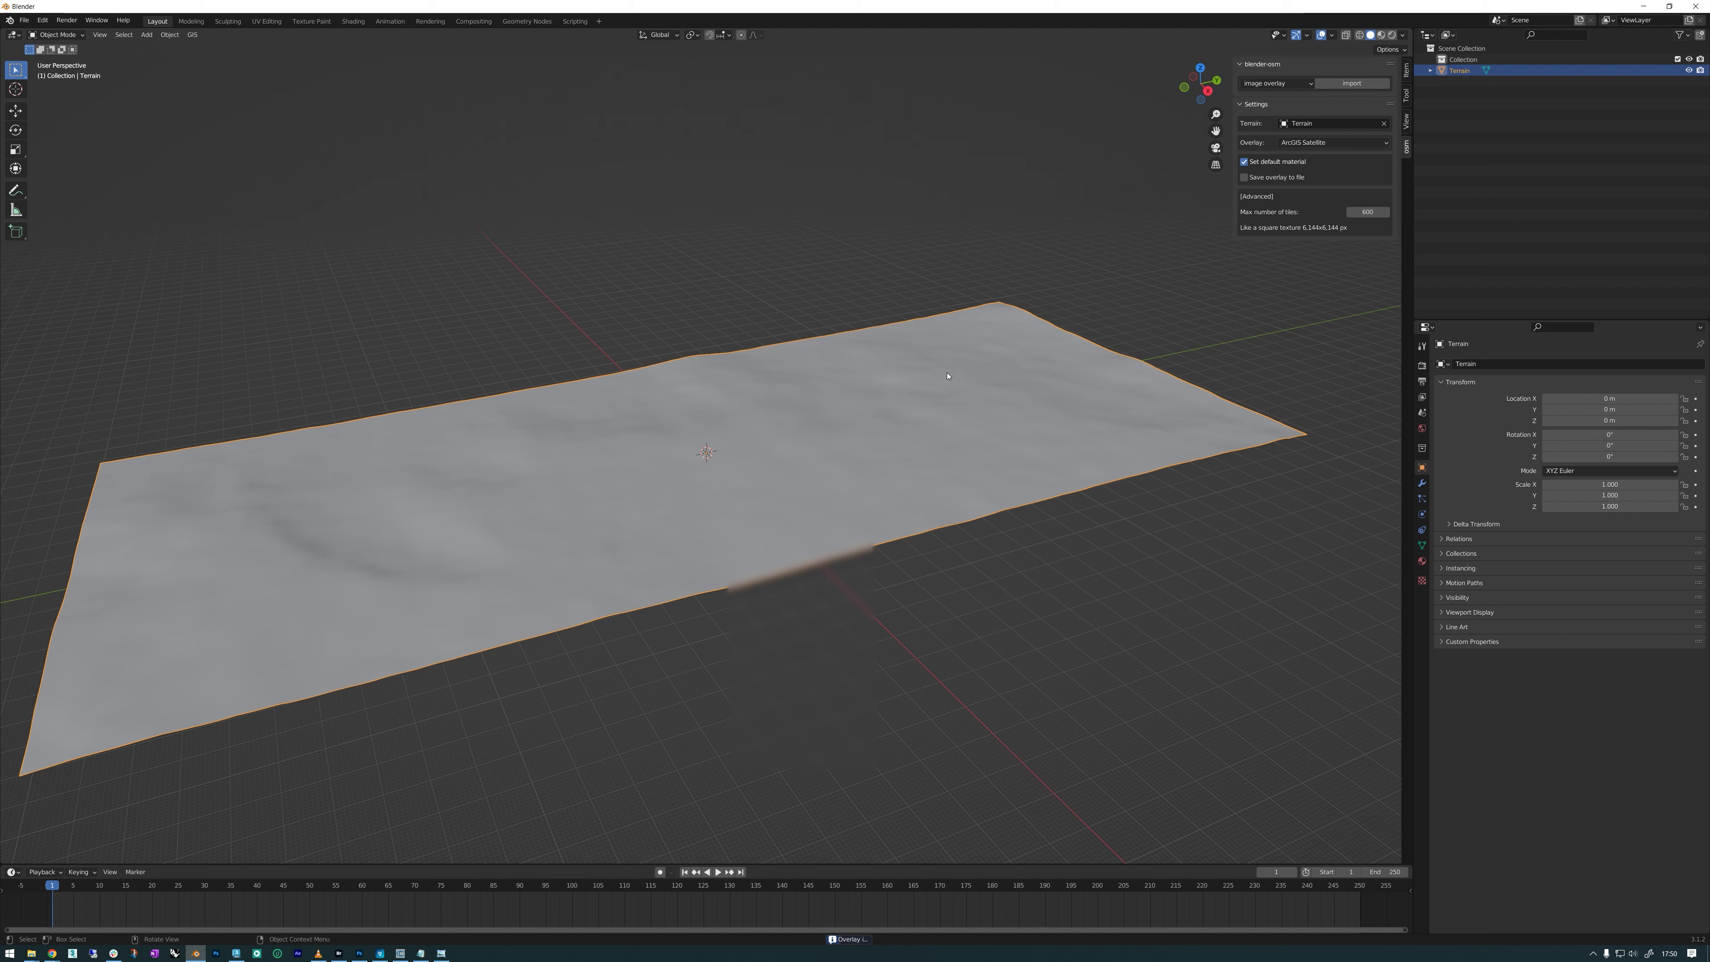
{"action": "left_click", "coordinate": [1381, 35]}
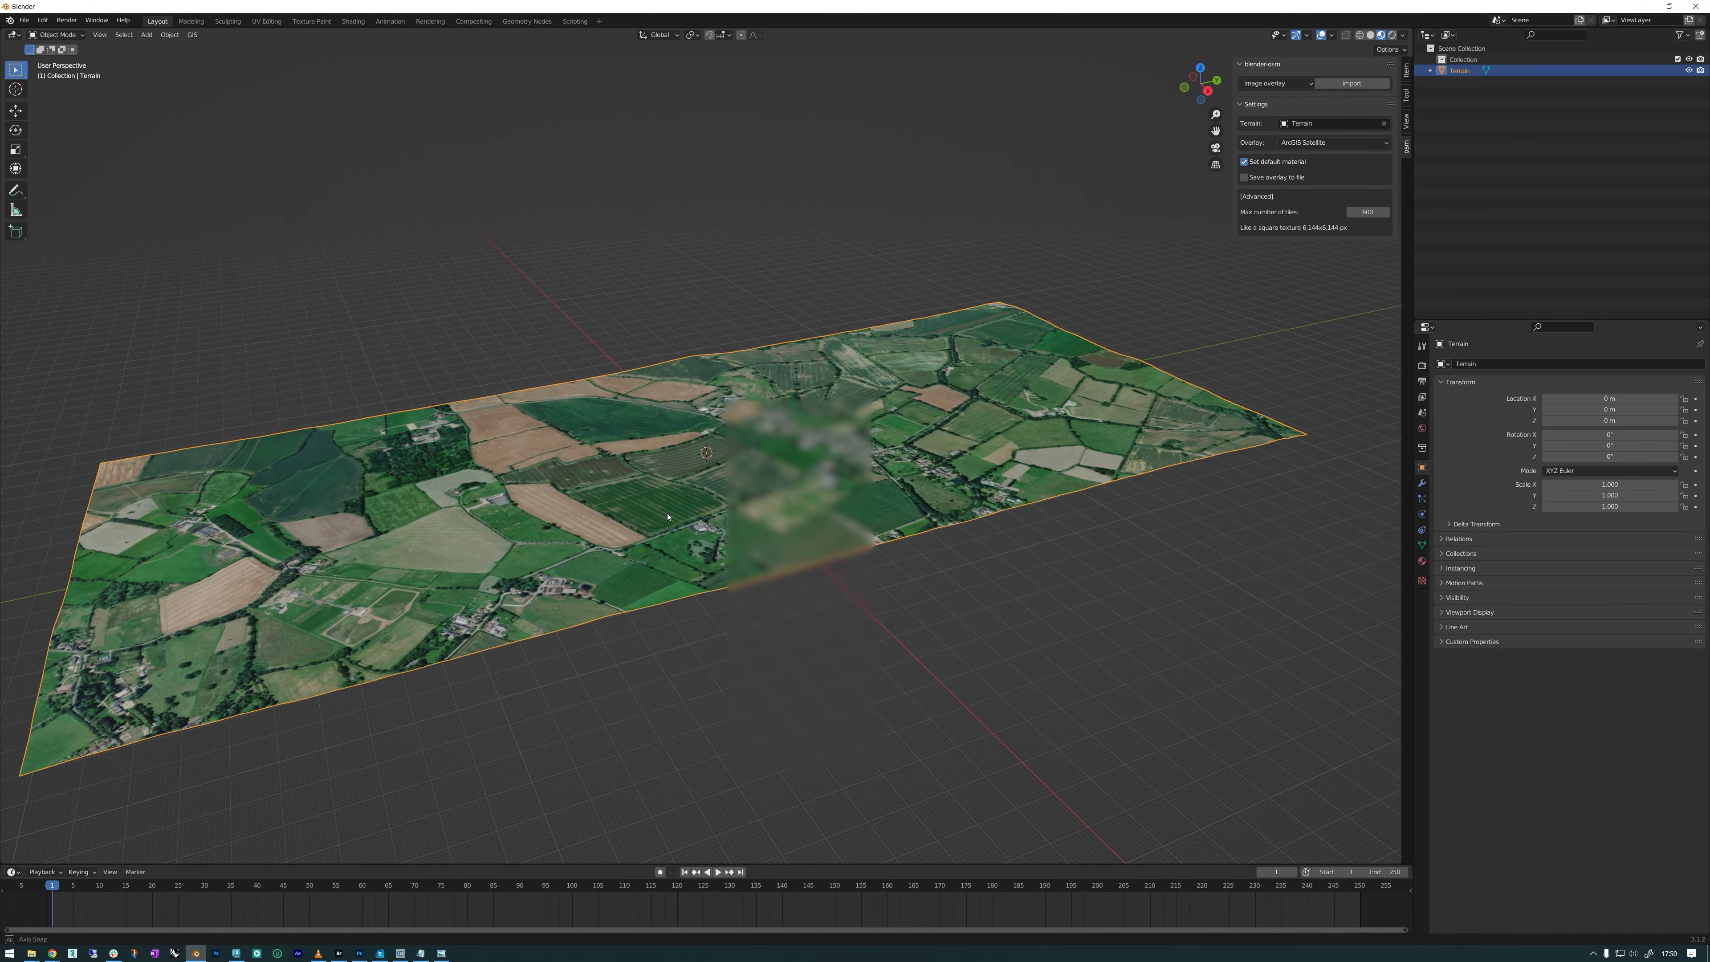
{"action": "middle_click_drag", "start_coordinate": [645, 549], "coordinate": [968, 379]}
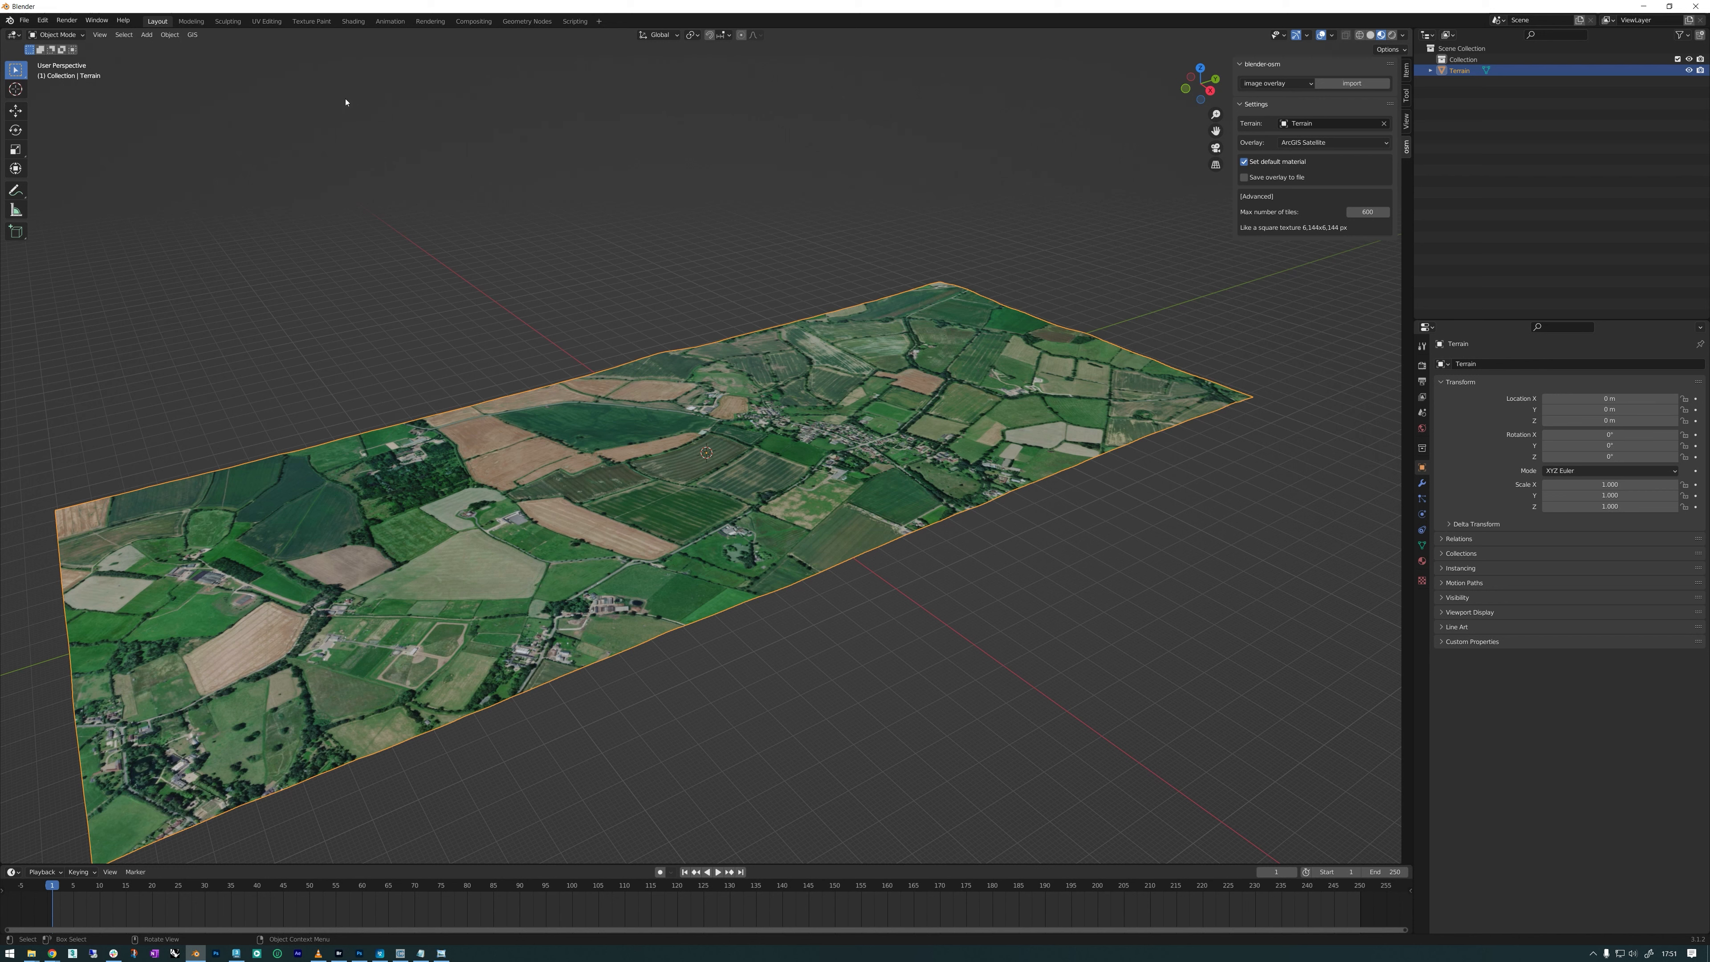
- Open the terrain in the UV Editing workspace and rename its overlay image to "asjdflks"
{"action": "left_click", "coordinate": [266, 21]}
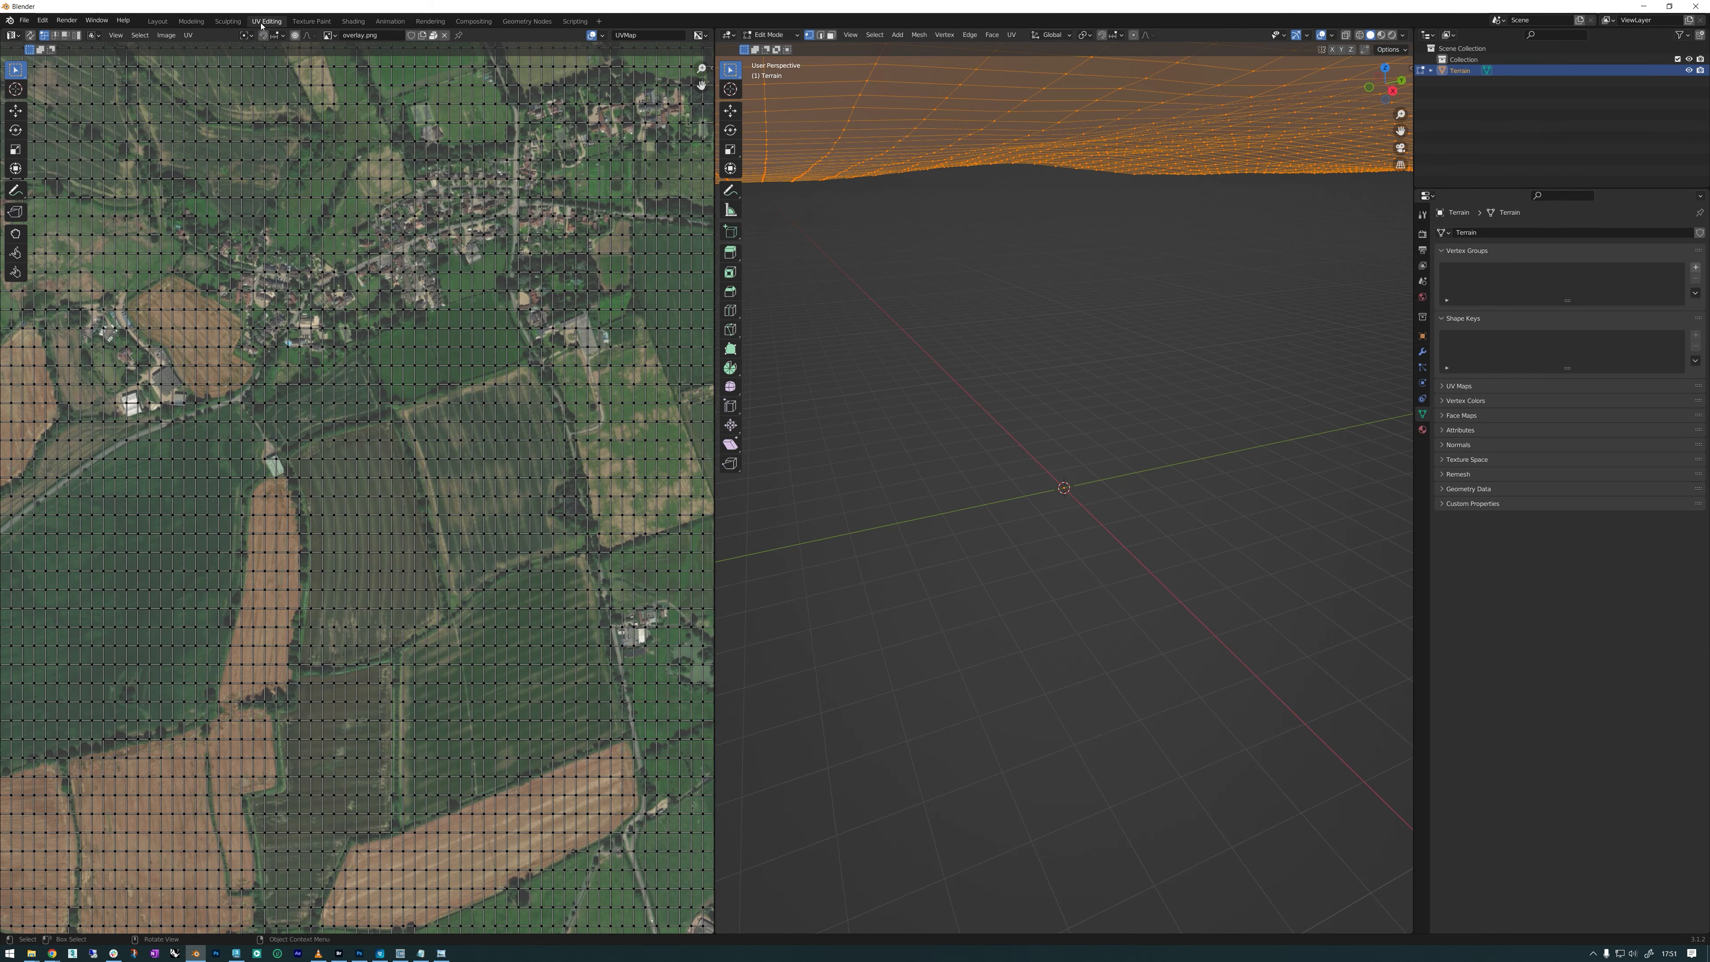
{"action": "key", "text": "Home"}
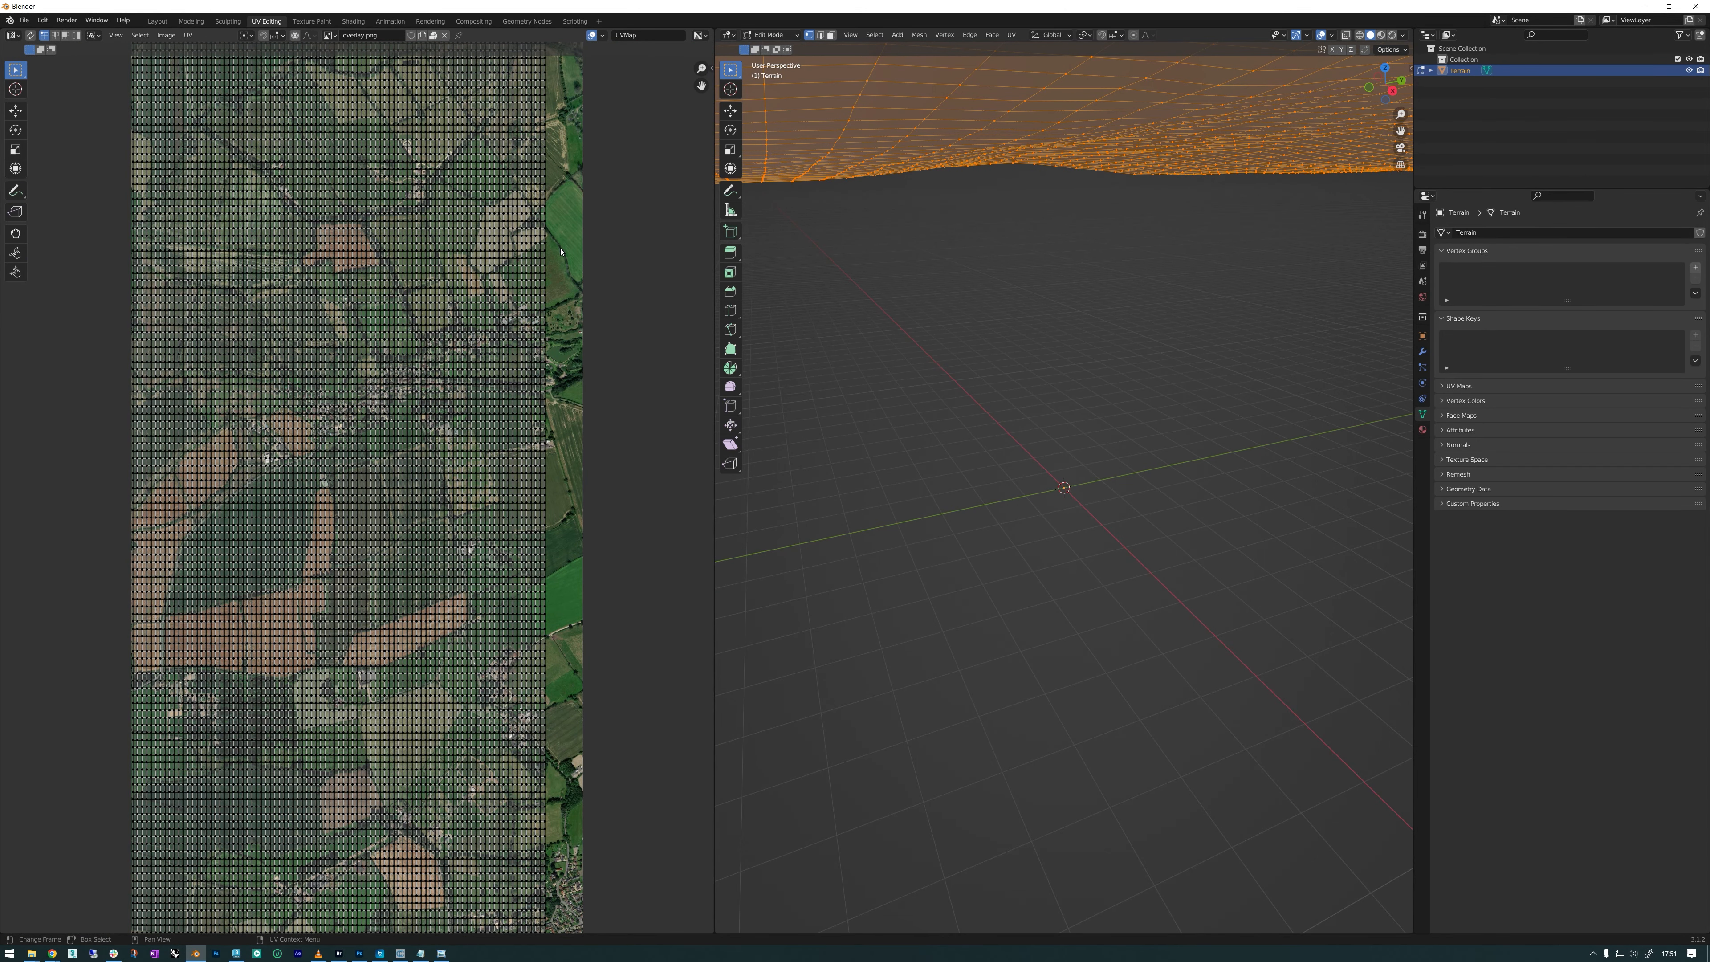
{"action": "scroll", "coordinate": [300, 80], "scroll_direction": "down", "scroll_amount": 1}
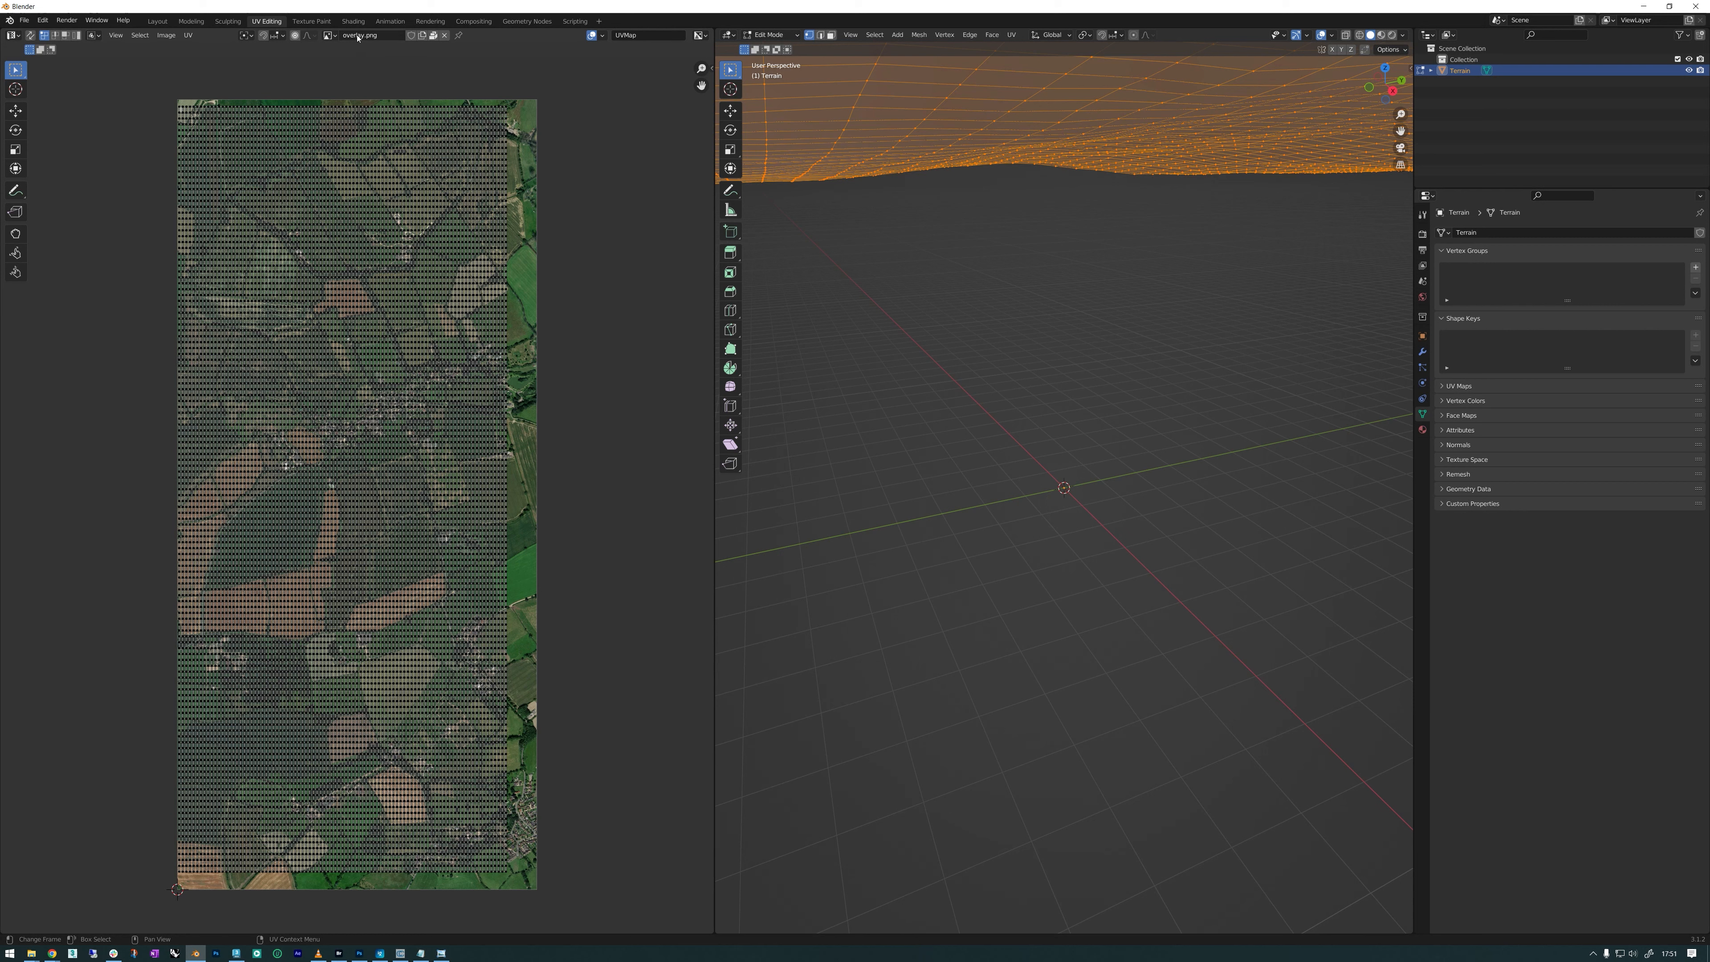
{"action": "left_click", "coordinate": [334, 35]}
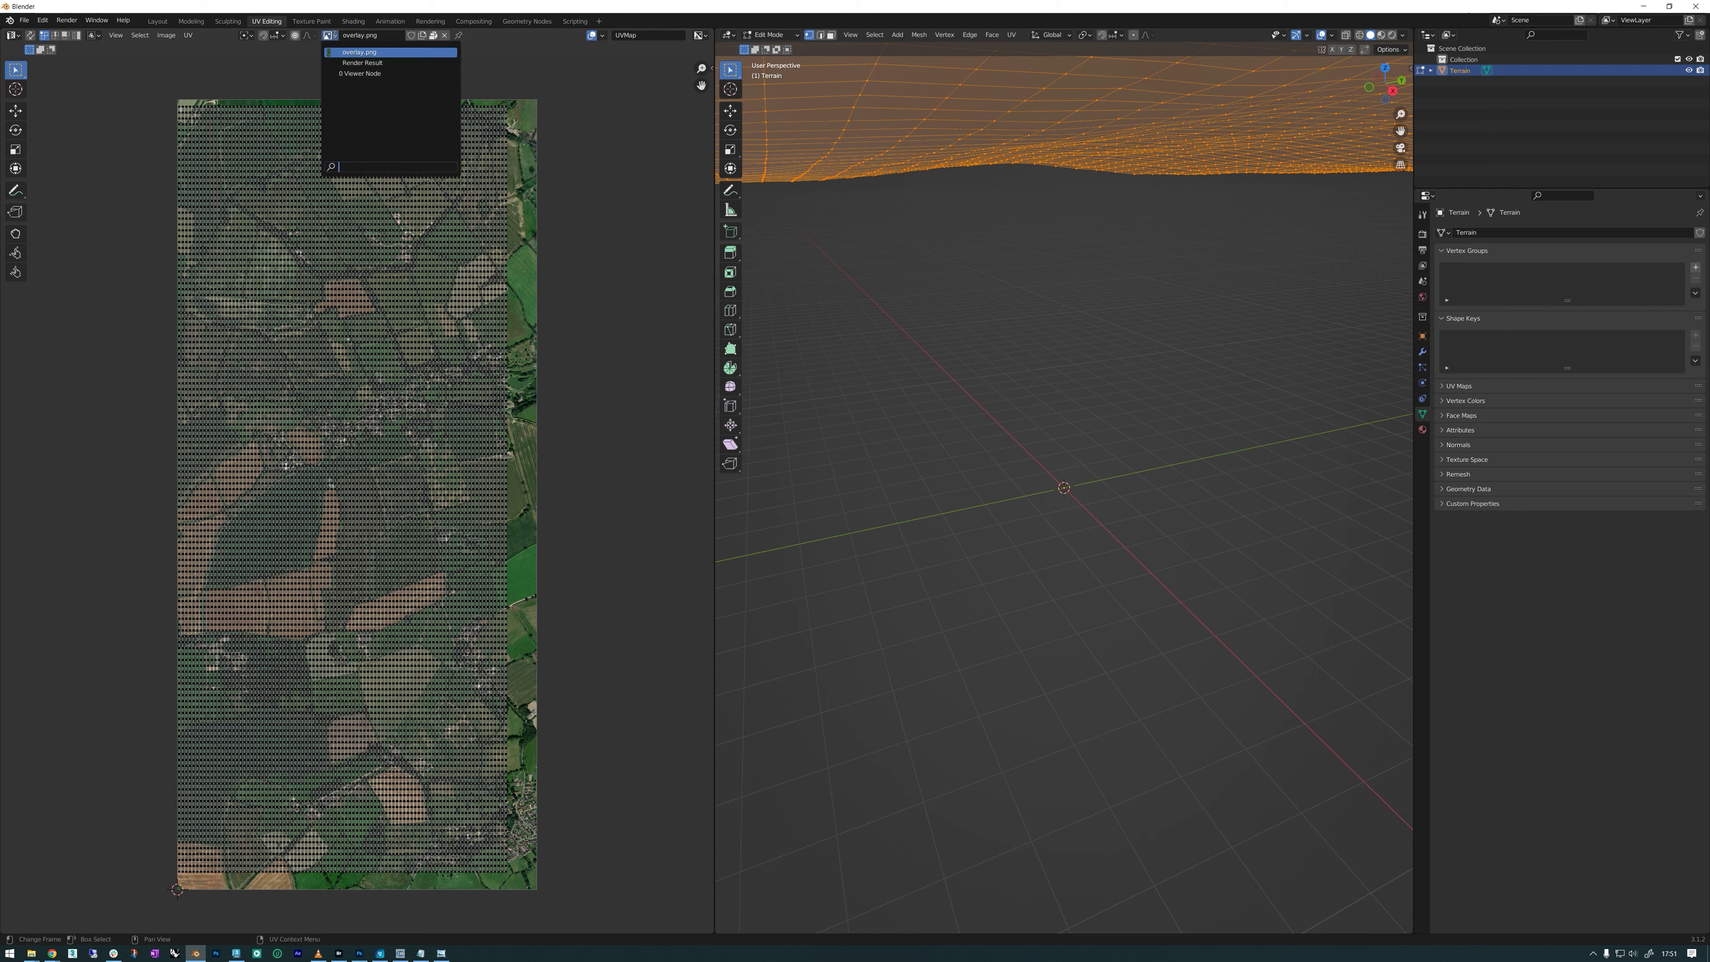
{"action": "left_click", "coordinate": [363, 35]}
{"action": "left_click", "coordinate": [363, 35]}
{"action": "double_click", "coordinate": [336, 38]}
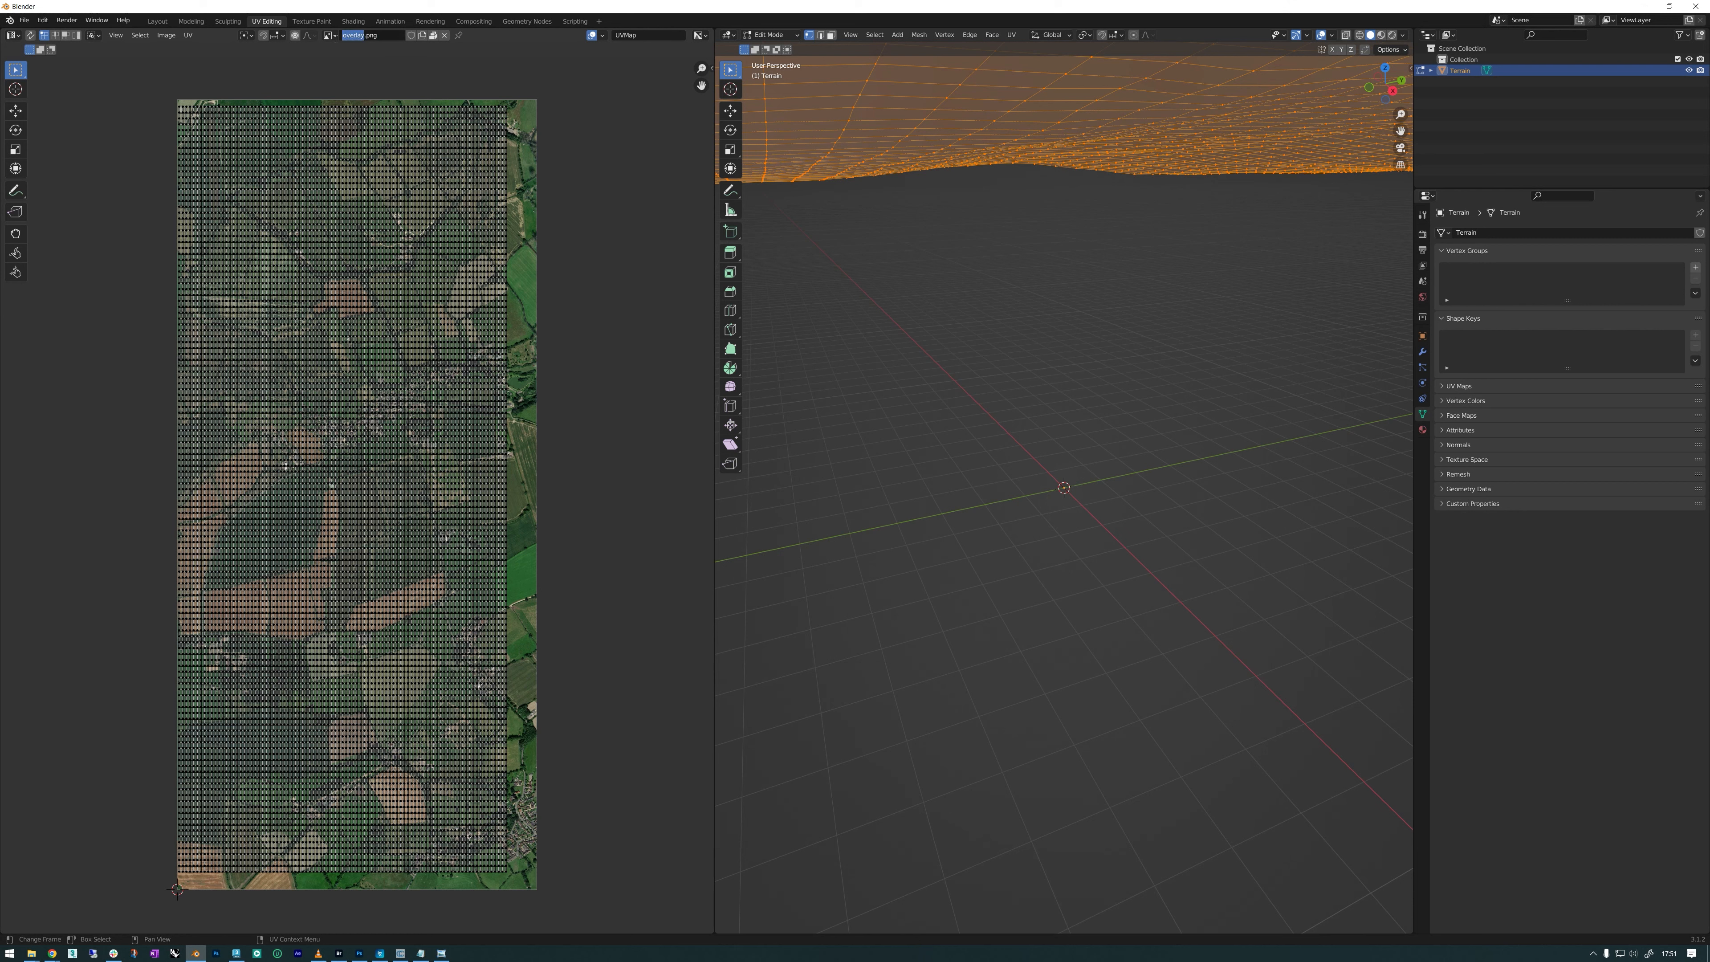
{"action": "type", "text": "asjdflks"}
- Copy the overlay image's name and save the image as a PNG under that name on the Desktop
{"action": "double_click", "coordinate": [357, 35]}
{"action": "key", "text": "ctrl+c"}
{"action": "left_click", "coordinate": [166, 35]}
{"action": "left_click", "coordinate": [166, 35]}
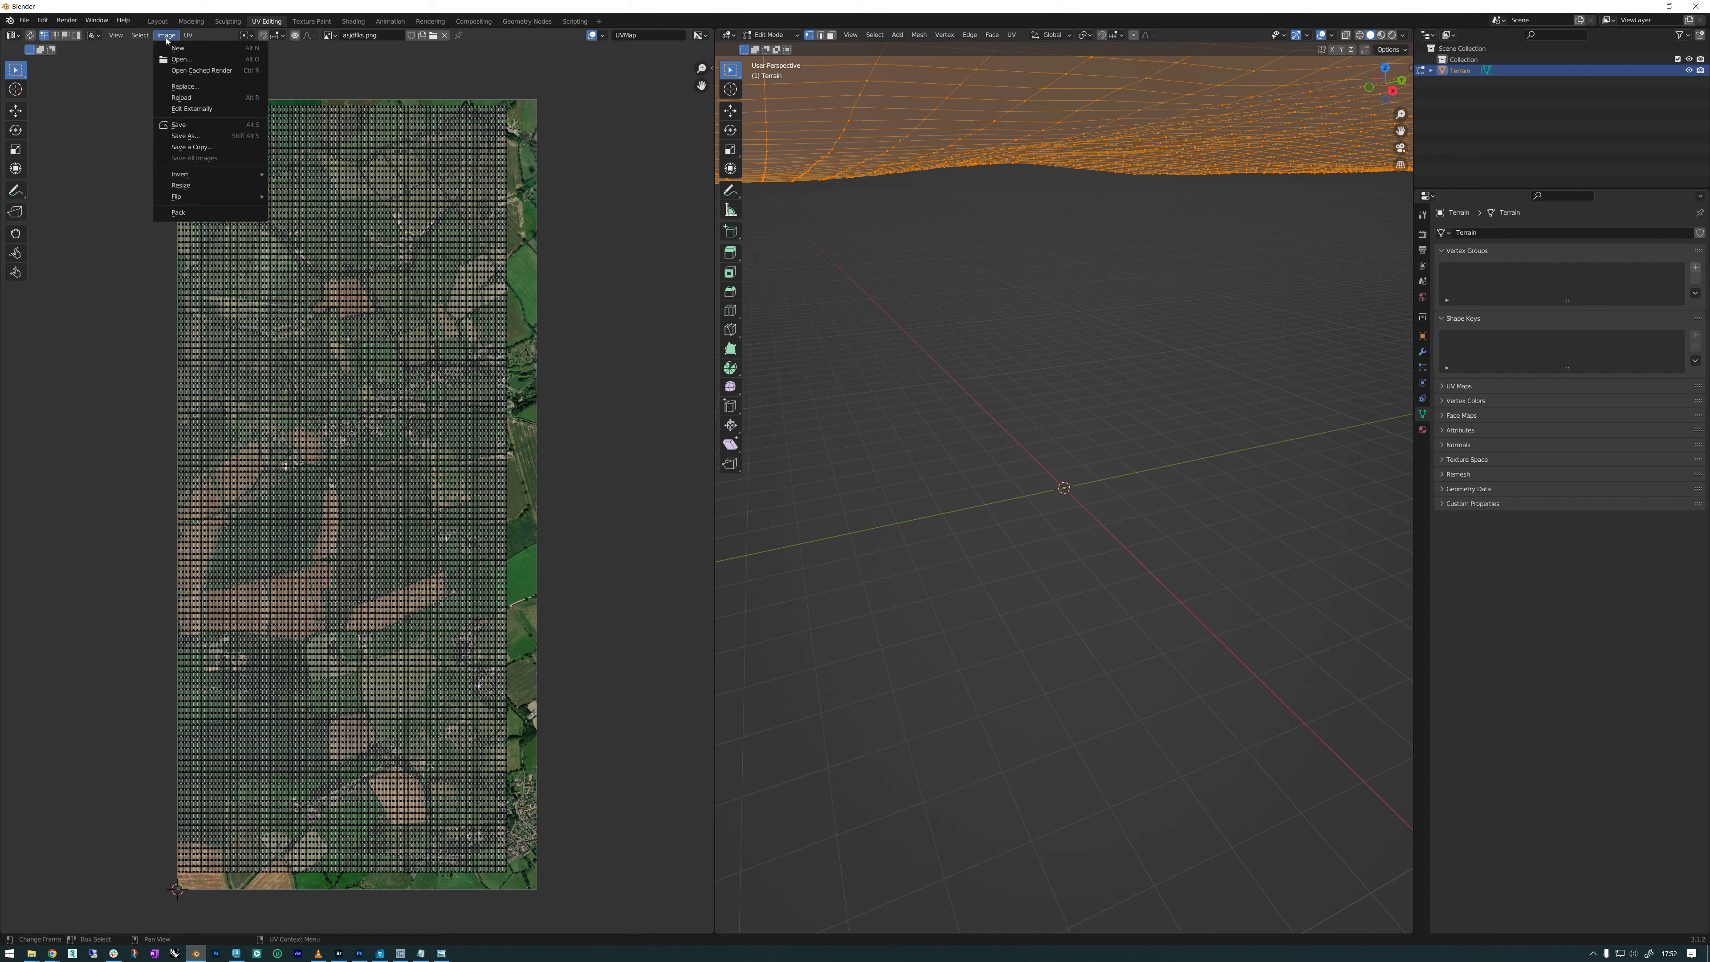
{"action": "left_click", "coordinate": [183, 136]}
{"action": "left_click", "coordinate": [833, 700]}
{"action": "key", "text": "ctrl+v"}
{"action": "key", "text": "Return"}
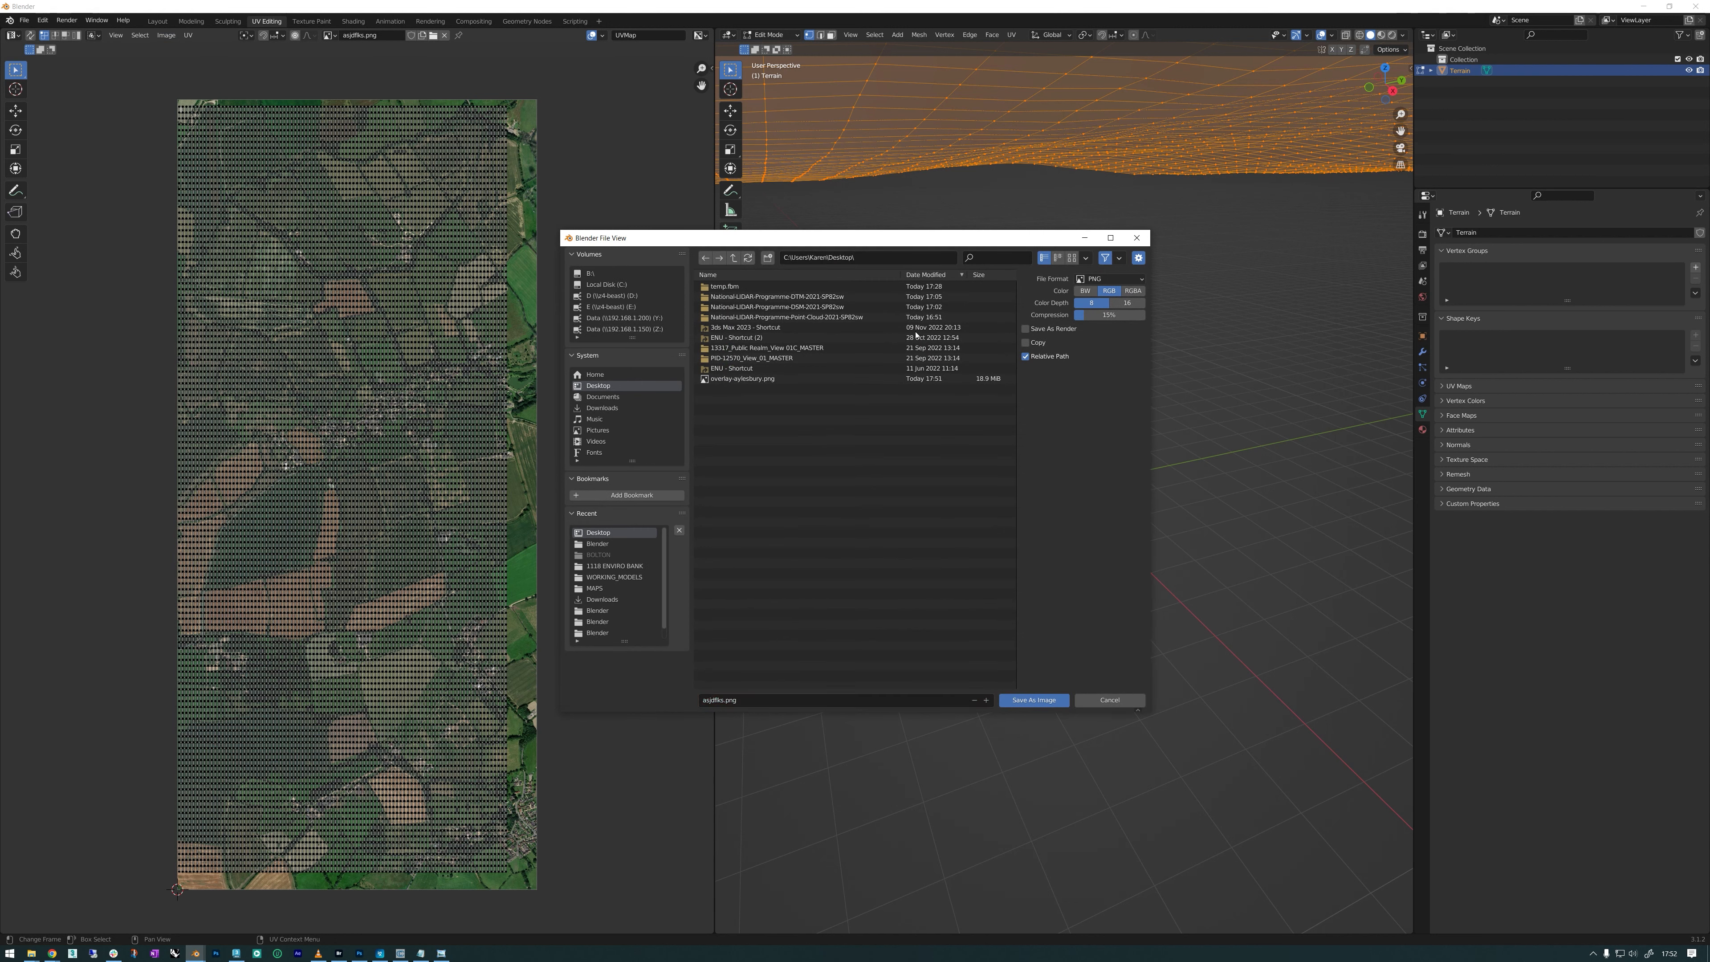
{"action": "left_click", "coordinate": [1034, 700]}
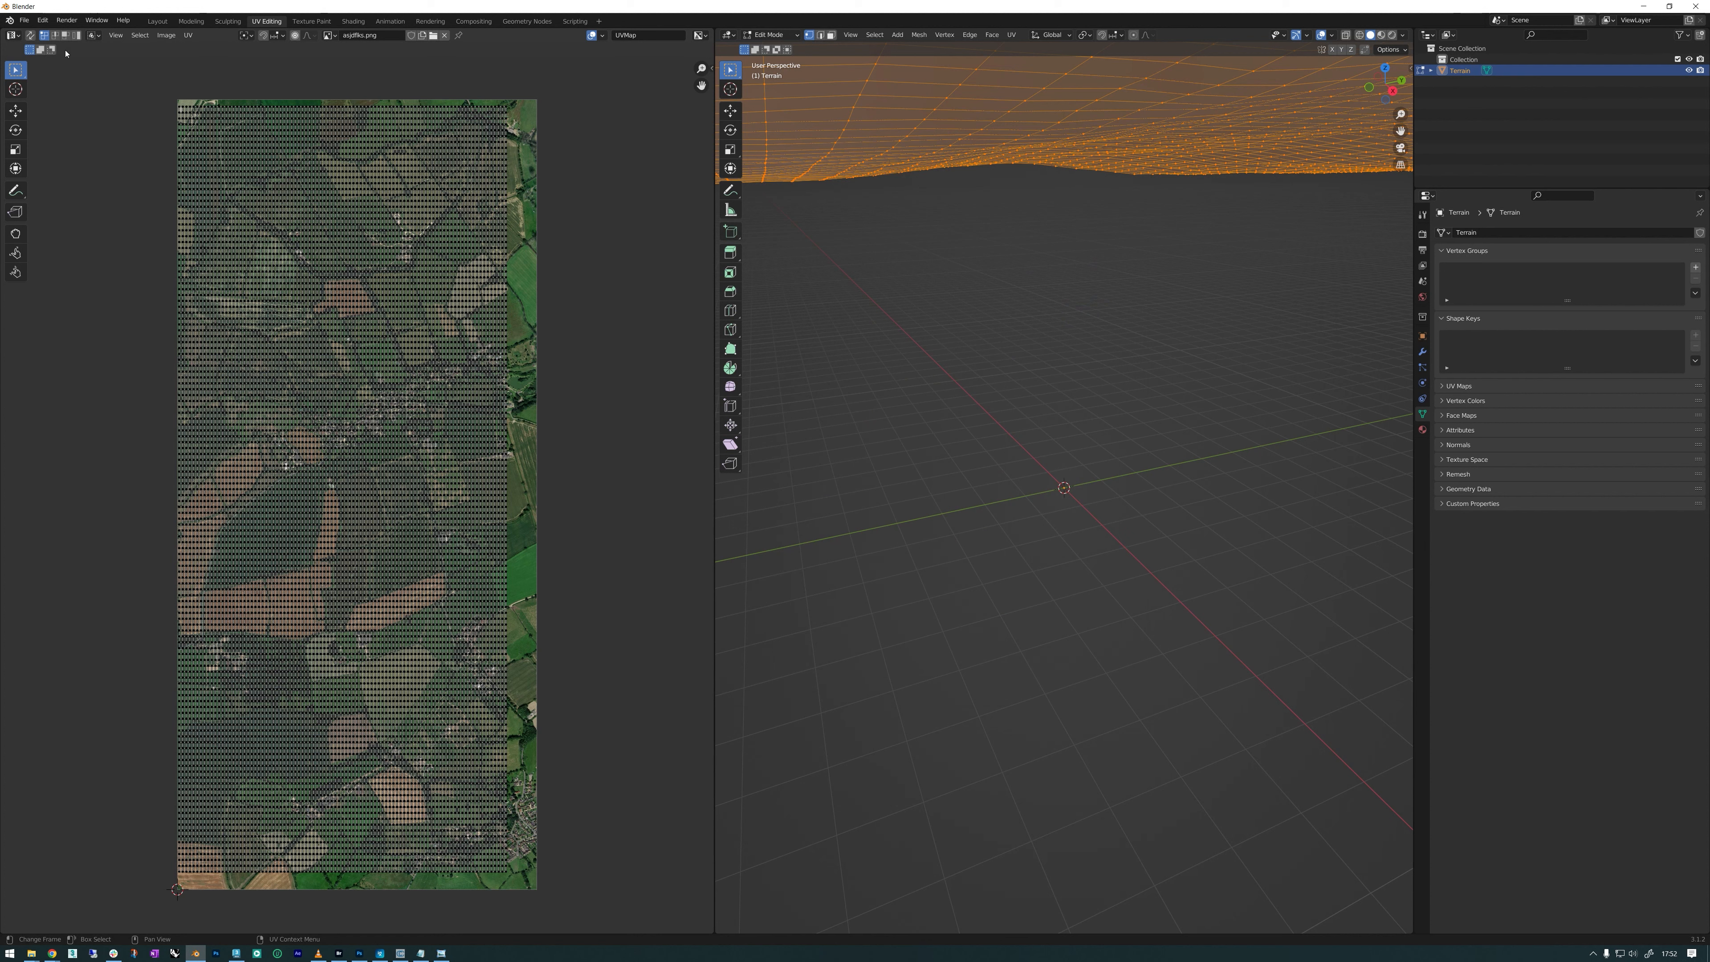
- Export the terrain as an FBX file named "temp2" to the Desktop, choosing a path mode for its textures
{"action": "left_click", "coordinate": [24, 21]}
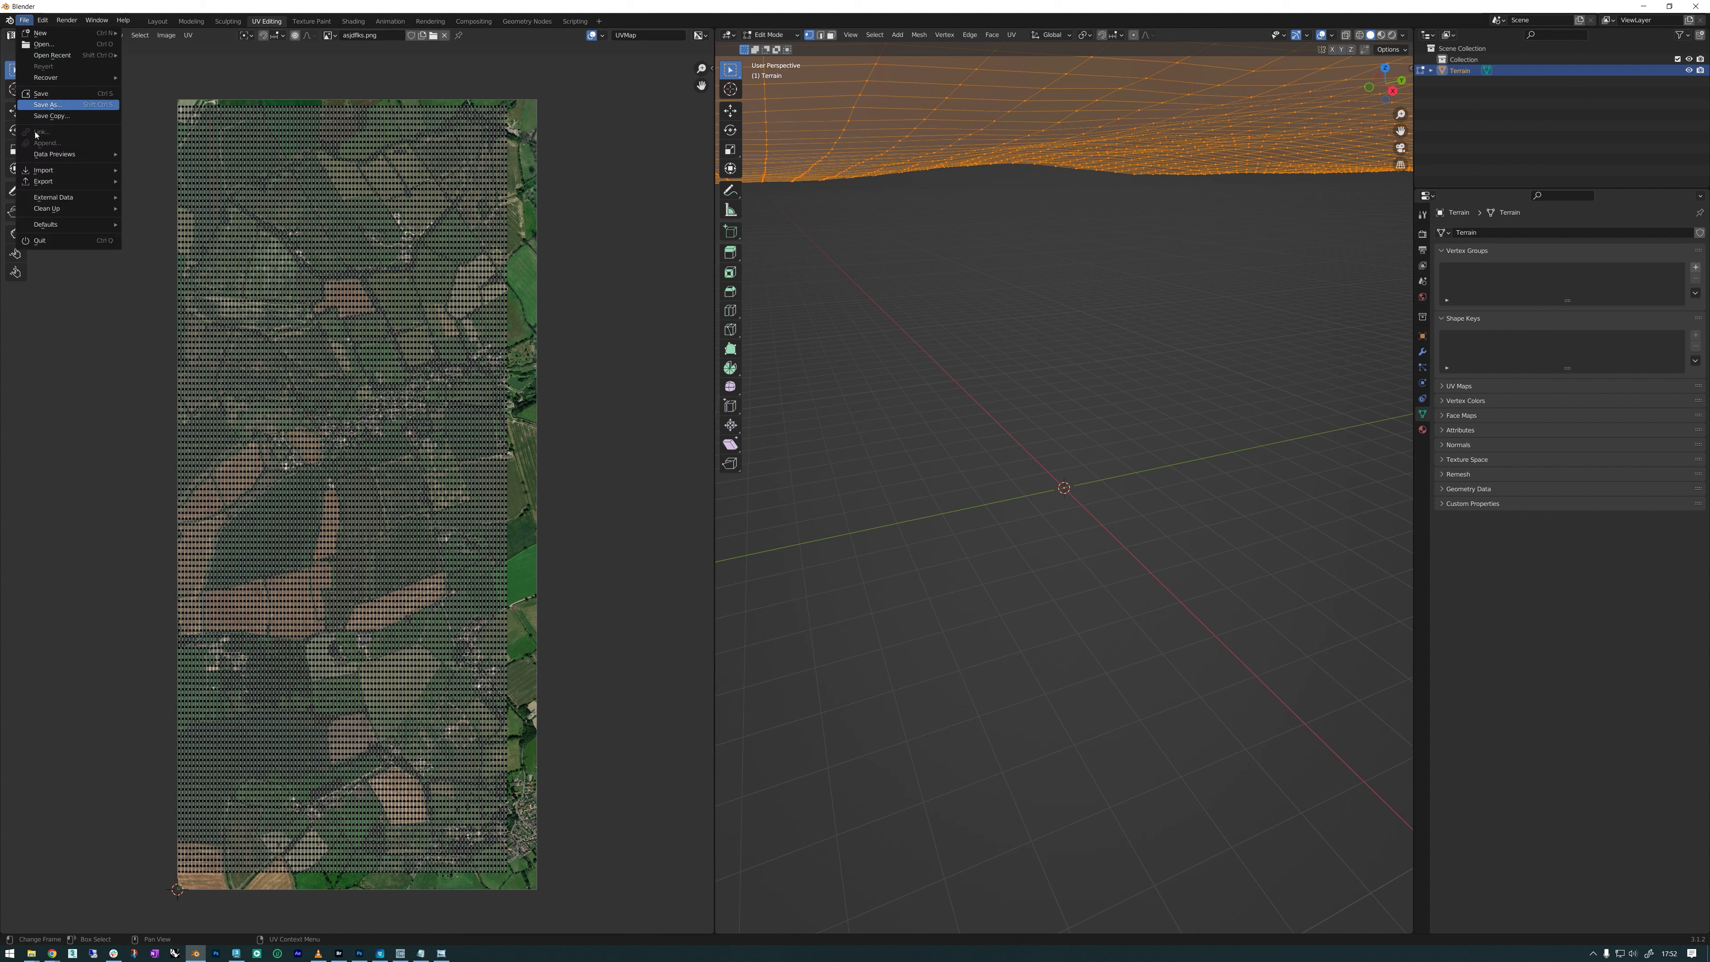
{"action": "mouse_move", "coordinate": [45, 174]}
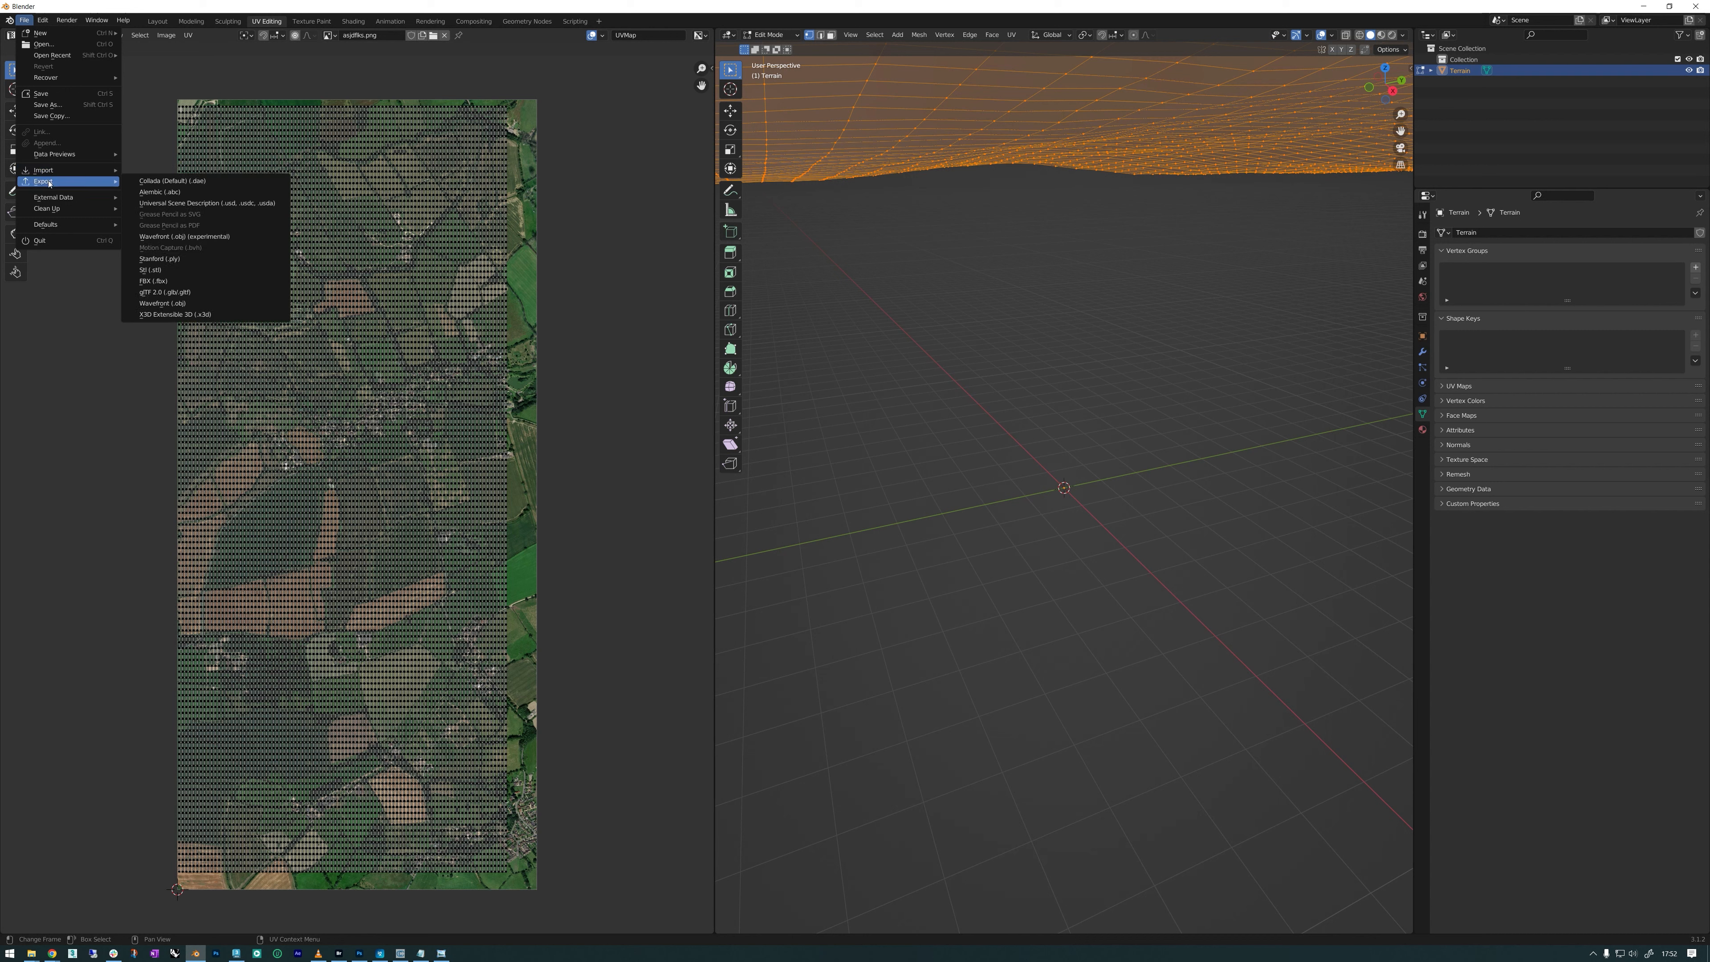
{"action": "left_click", "coordinate": [158, 282]}
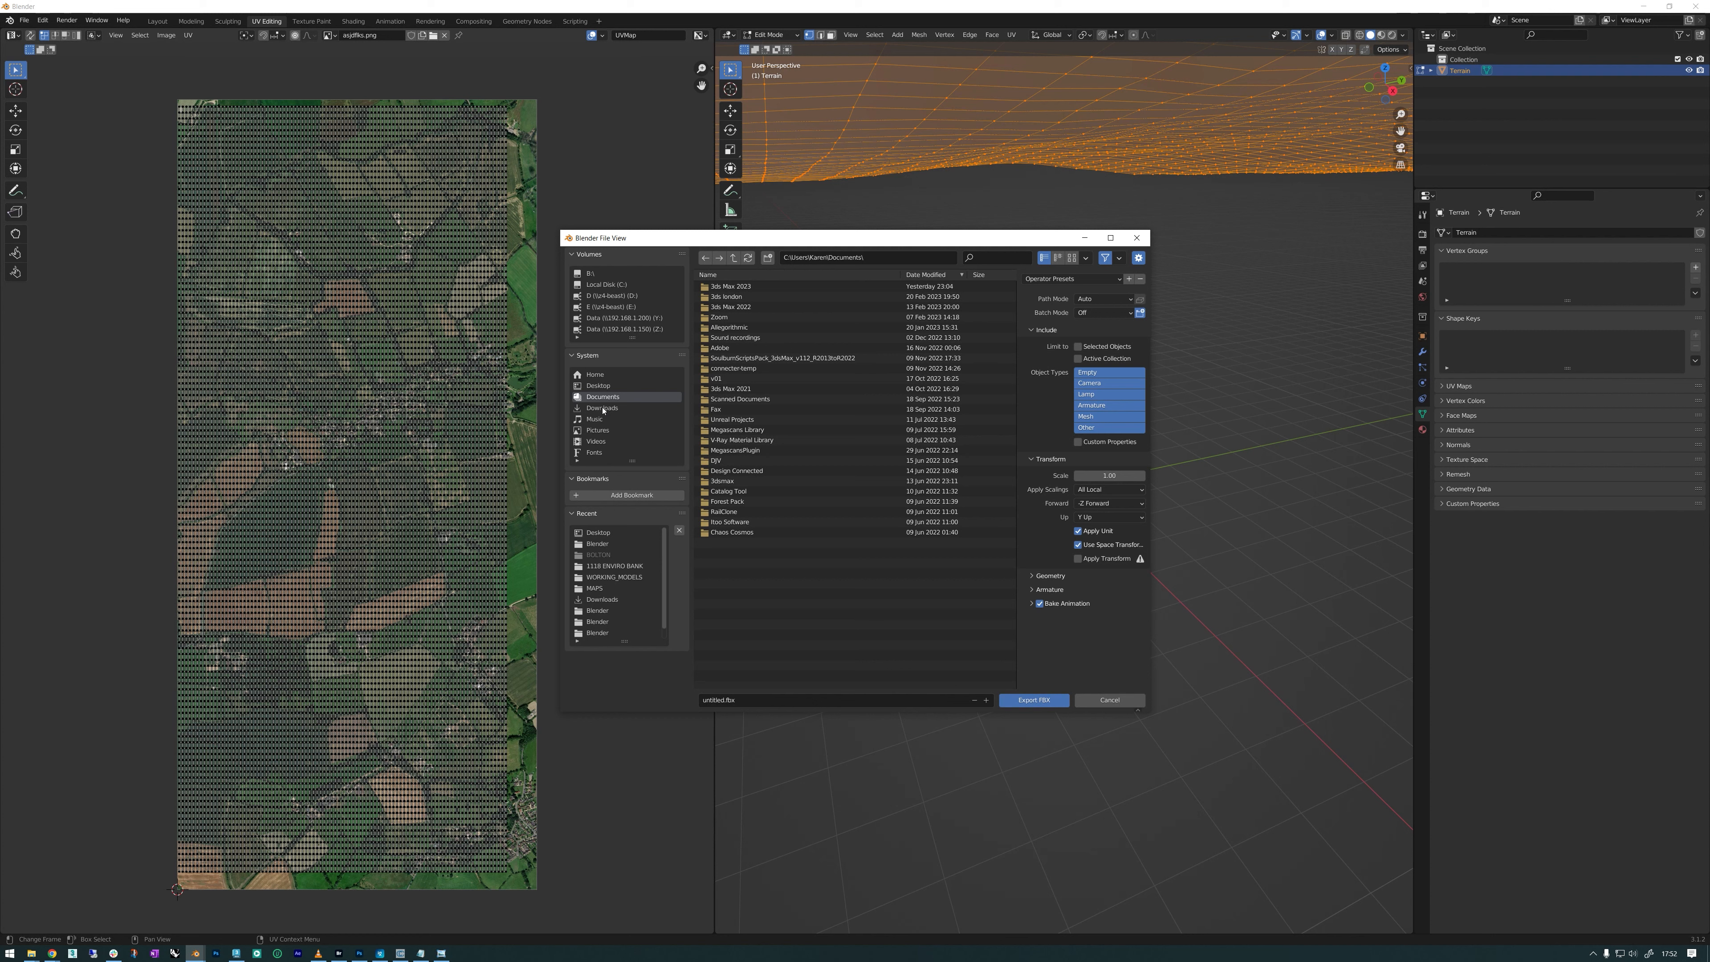
{"action": "left_click", "coordinate": [599, 386]}
{"action": "left_click", "coordinate": [759, 698]}
{"action": "type", "text": "temp2"}
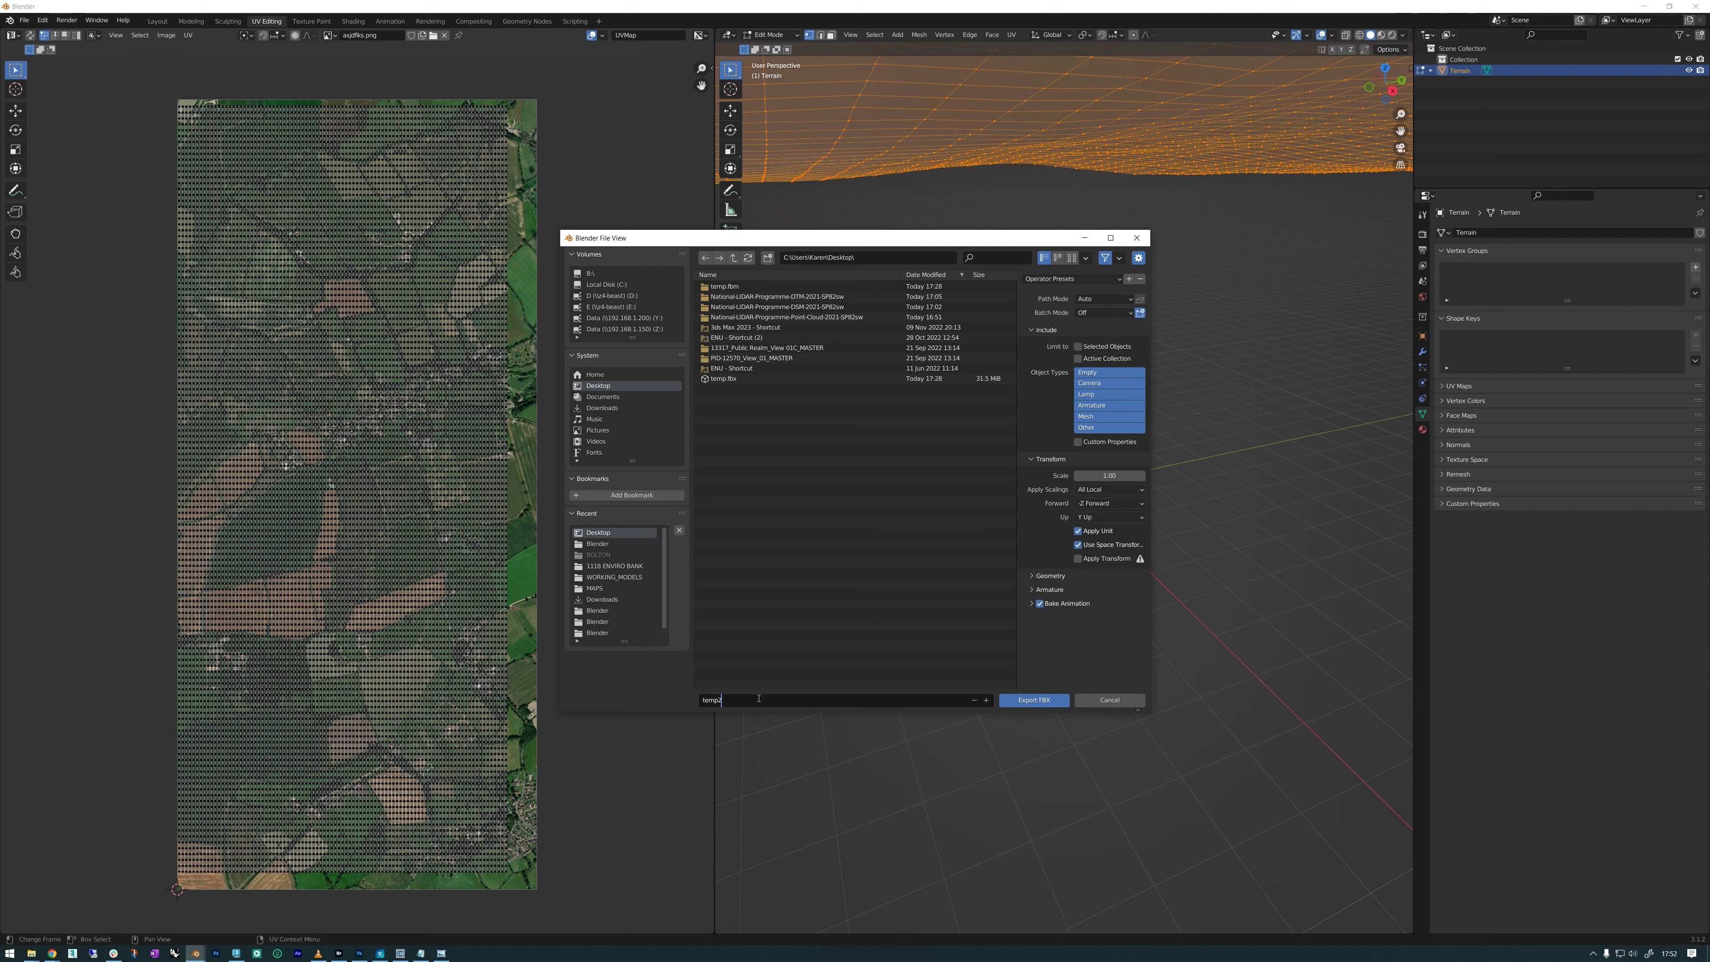
{"action": "left_click", "coordinate": [1043, 667]}
{"action": "left_click", "coordinate": [1104, 298]}
{"action": "left_click", "coordinate": [1108, 370]}
{"action": "left_click", "coordinate": [1033, 700]}
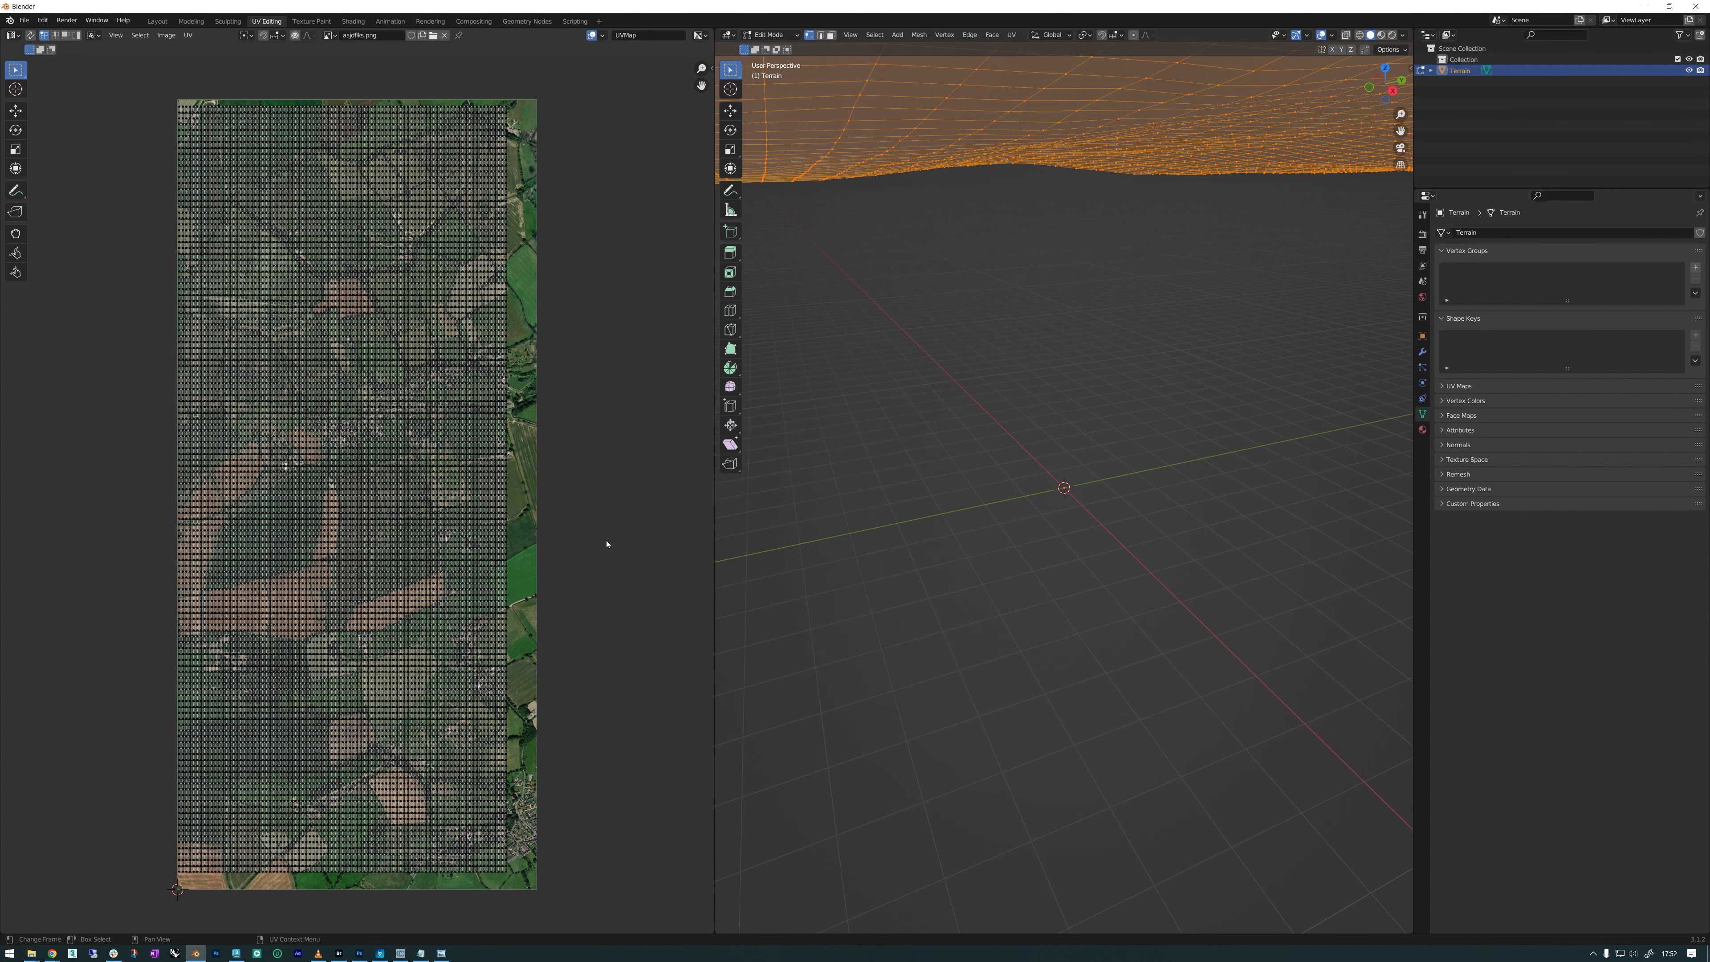
- Switch to 3ds Max and import temp2.fbx from the Desktop alongside the LIDAR terrain, keeping automatic unit conversion on
{"action": "left_click", "coordinate": [237, 953]}
{"action": "scroll", "coordinate": [846, 293], "scroll_direction": "down", "scroll_amount": 4}
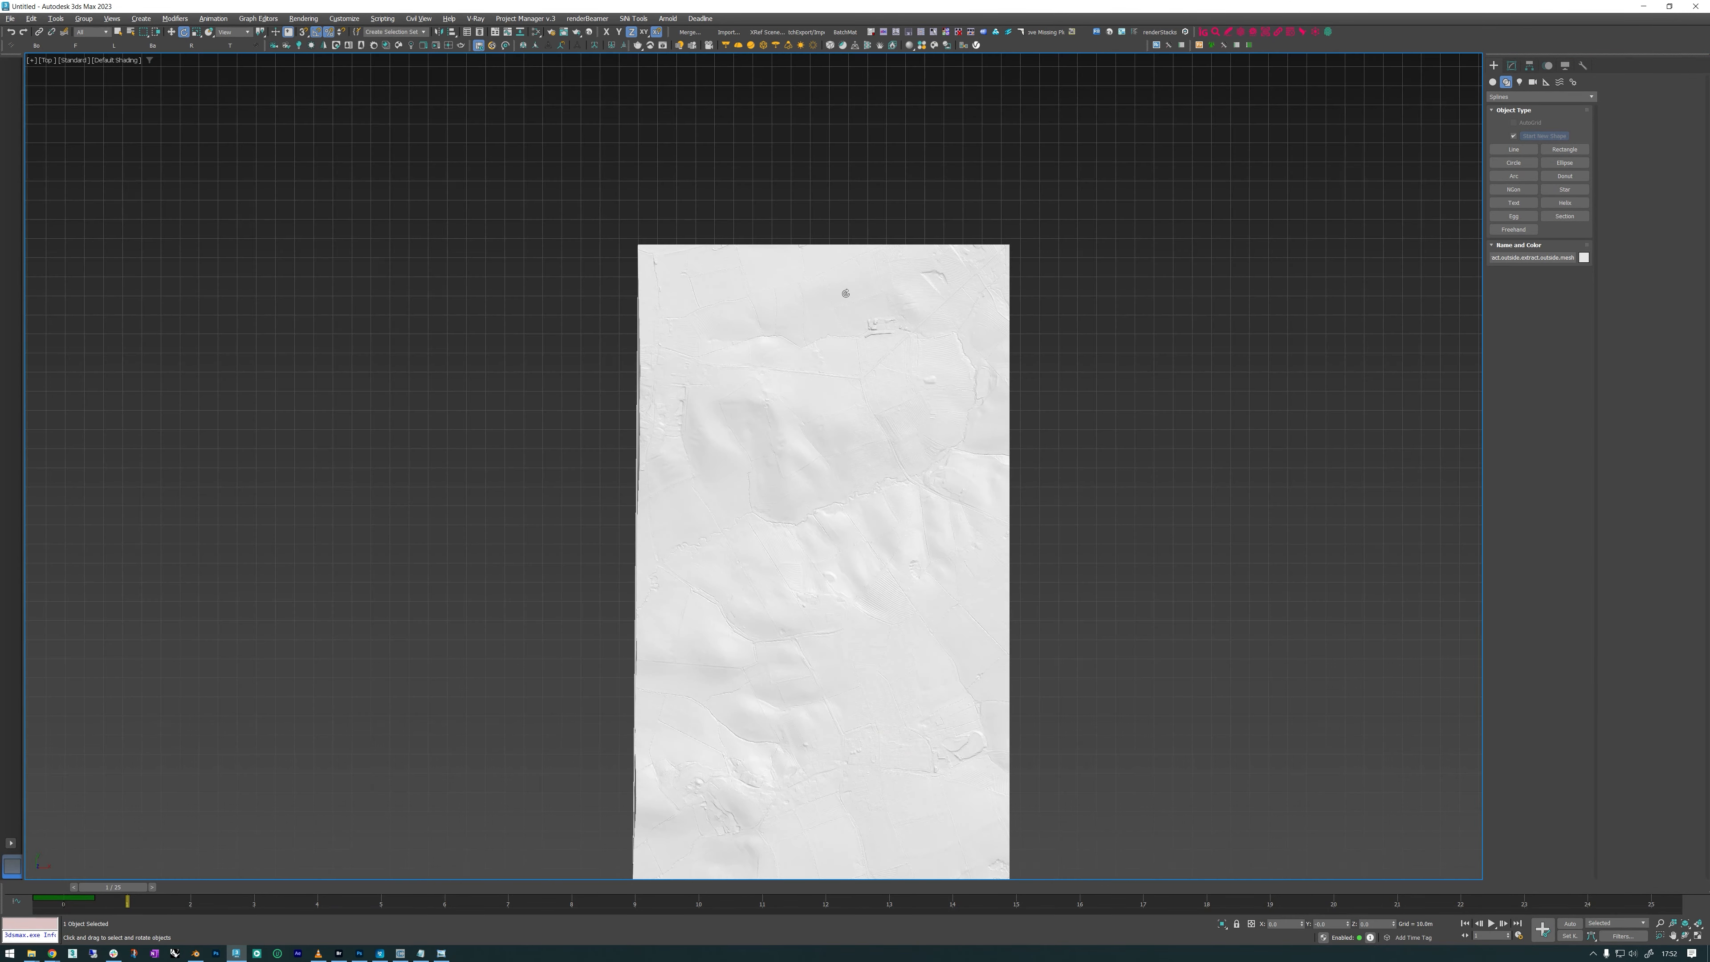
{"action": "scroll", "coordinate": [845, 293], "scroll_direction": "down", "scroll_amount": 4}
{"action": "left_click_drag", "start_coordinate": [1144, 519], "coordinate": [1252, 741]}
{"action": "key", "text": "Delete"}
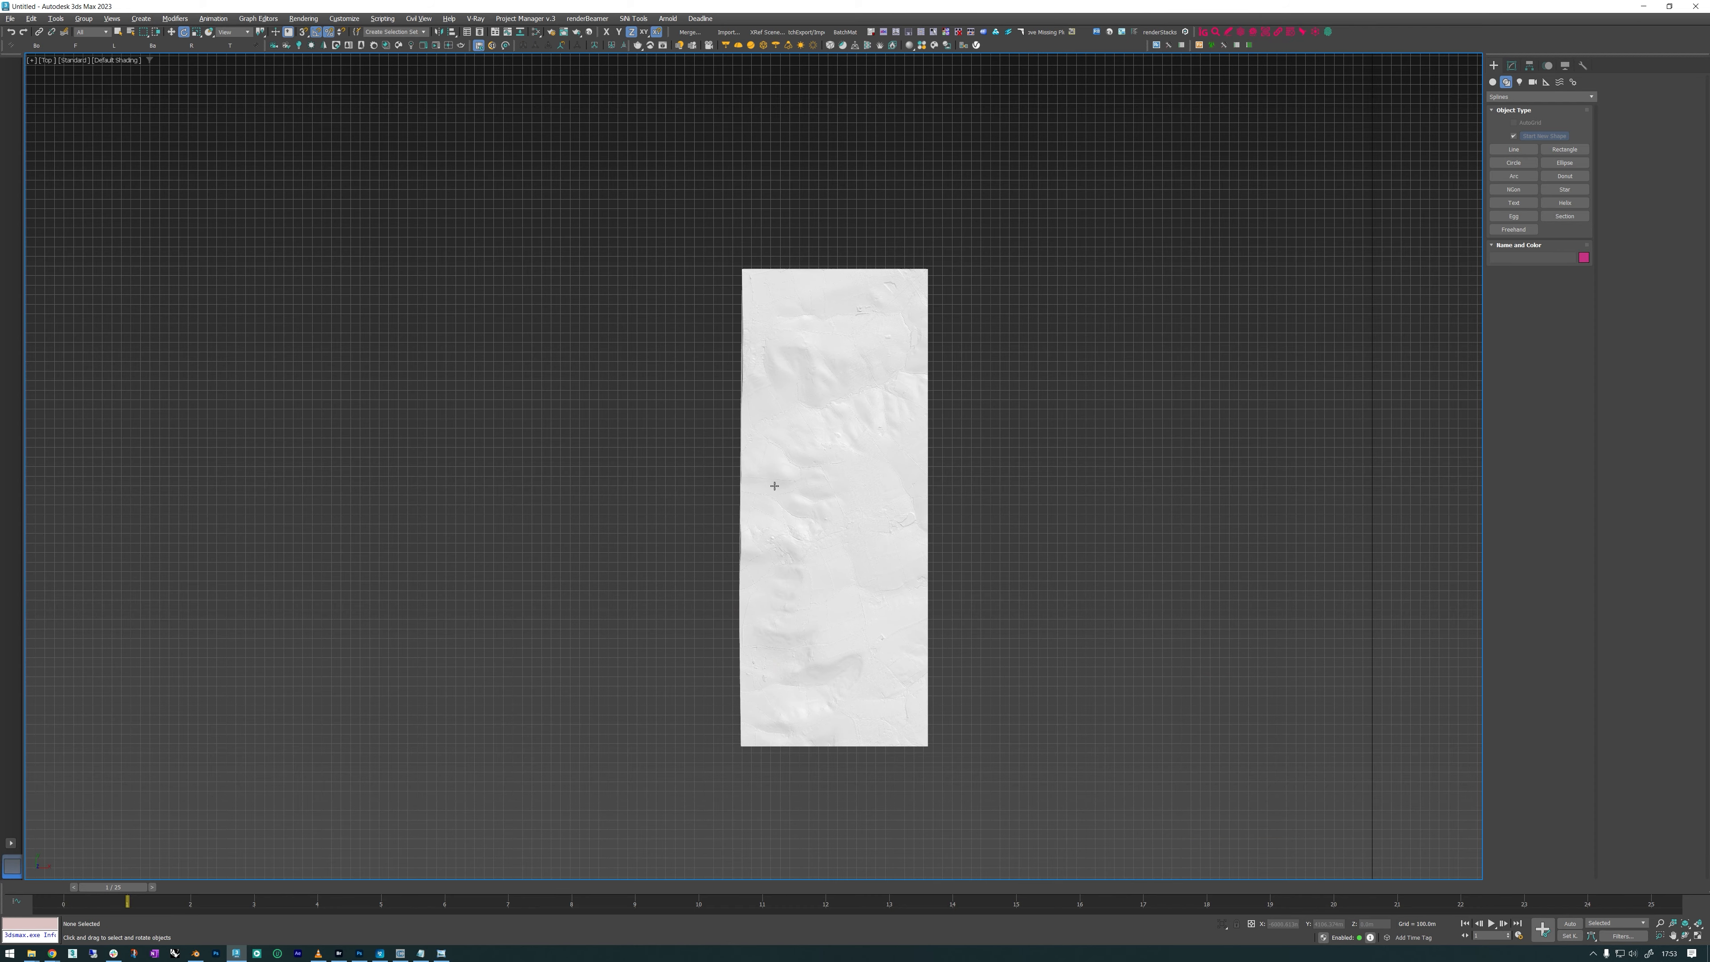
{"action": "key", "text": "ctrl+i"}
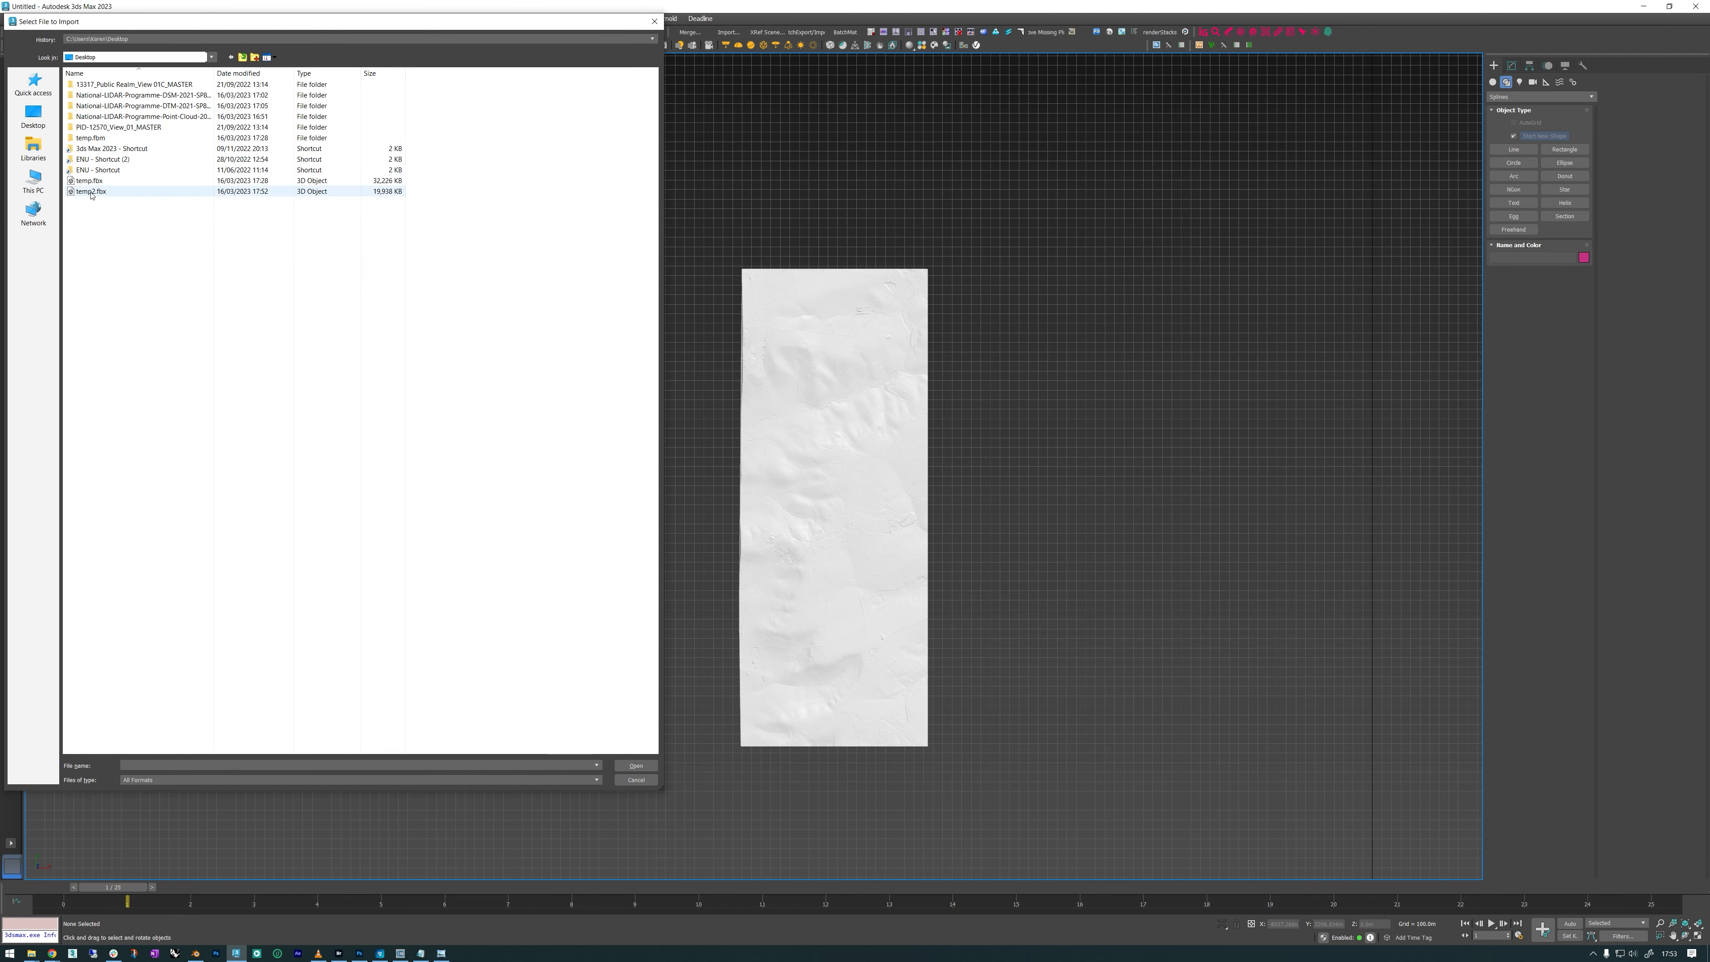
{"action": "double_click", "coordinate": [91, 194]}
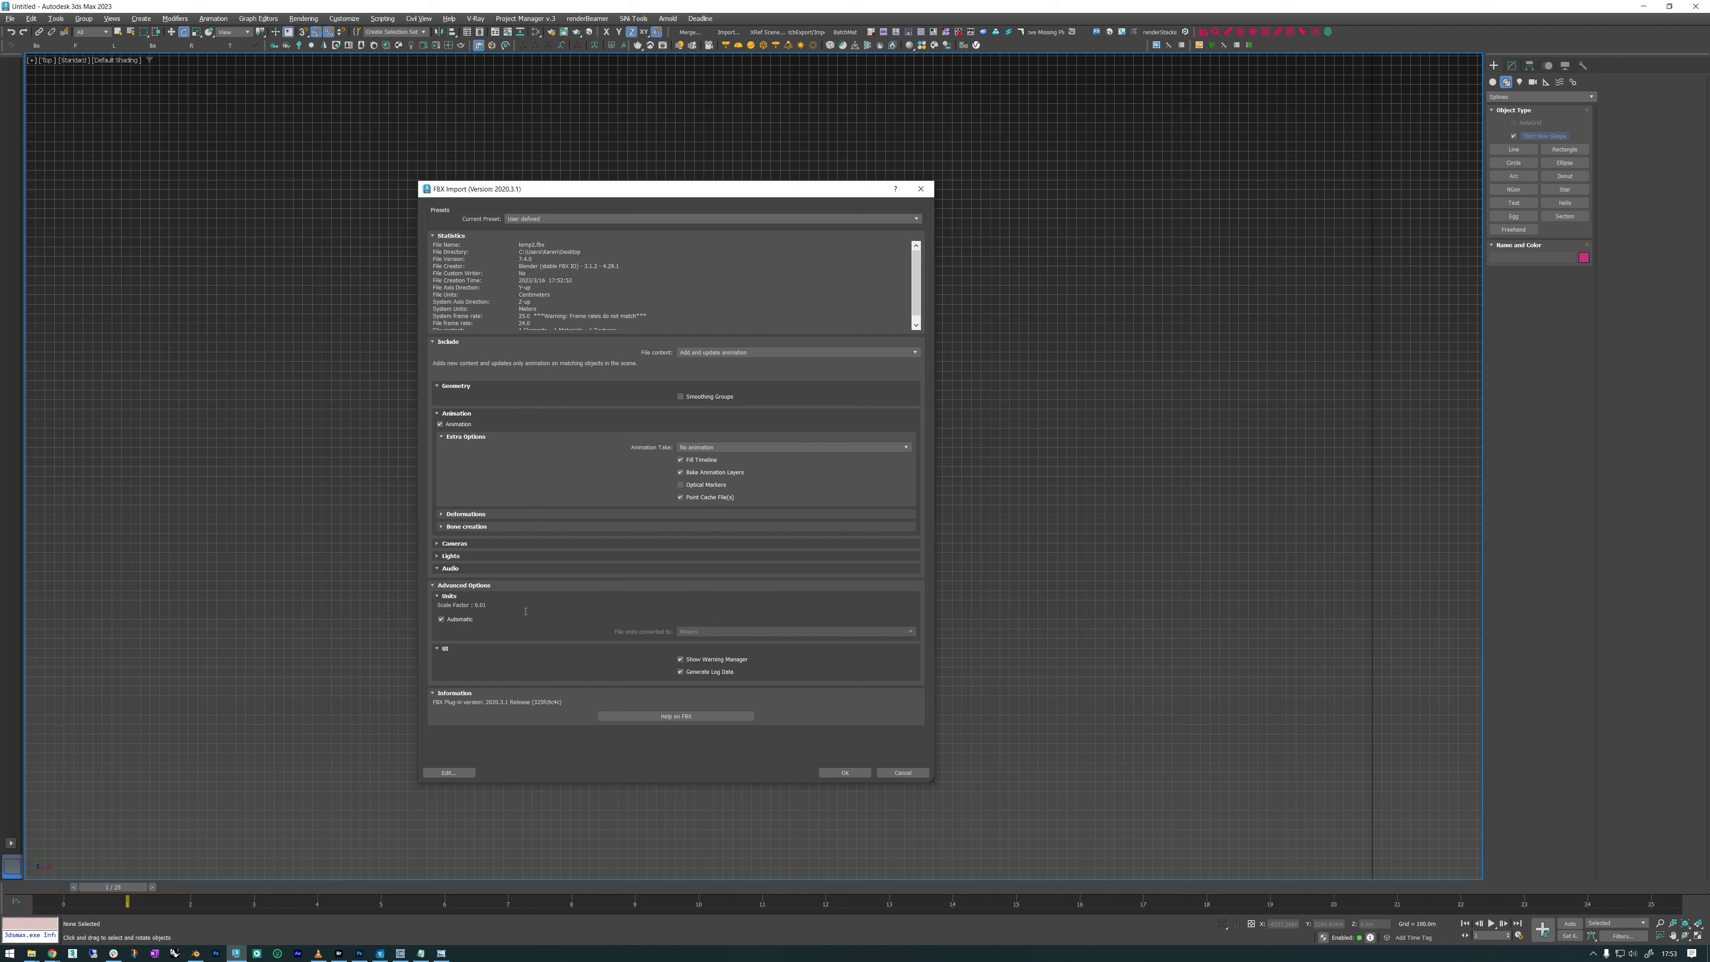
{"action": "left_click", "coordinate": [443, 620]}
{"action": "left_click", "coordinate": [443, 619]}
{"action": "left_click", "coordinate": [851, 777]}
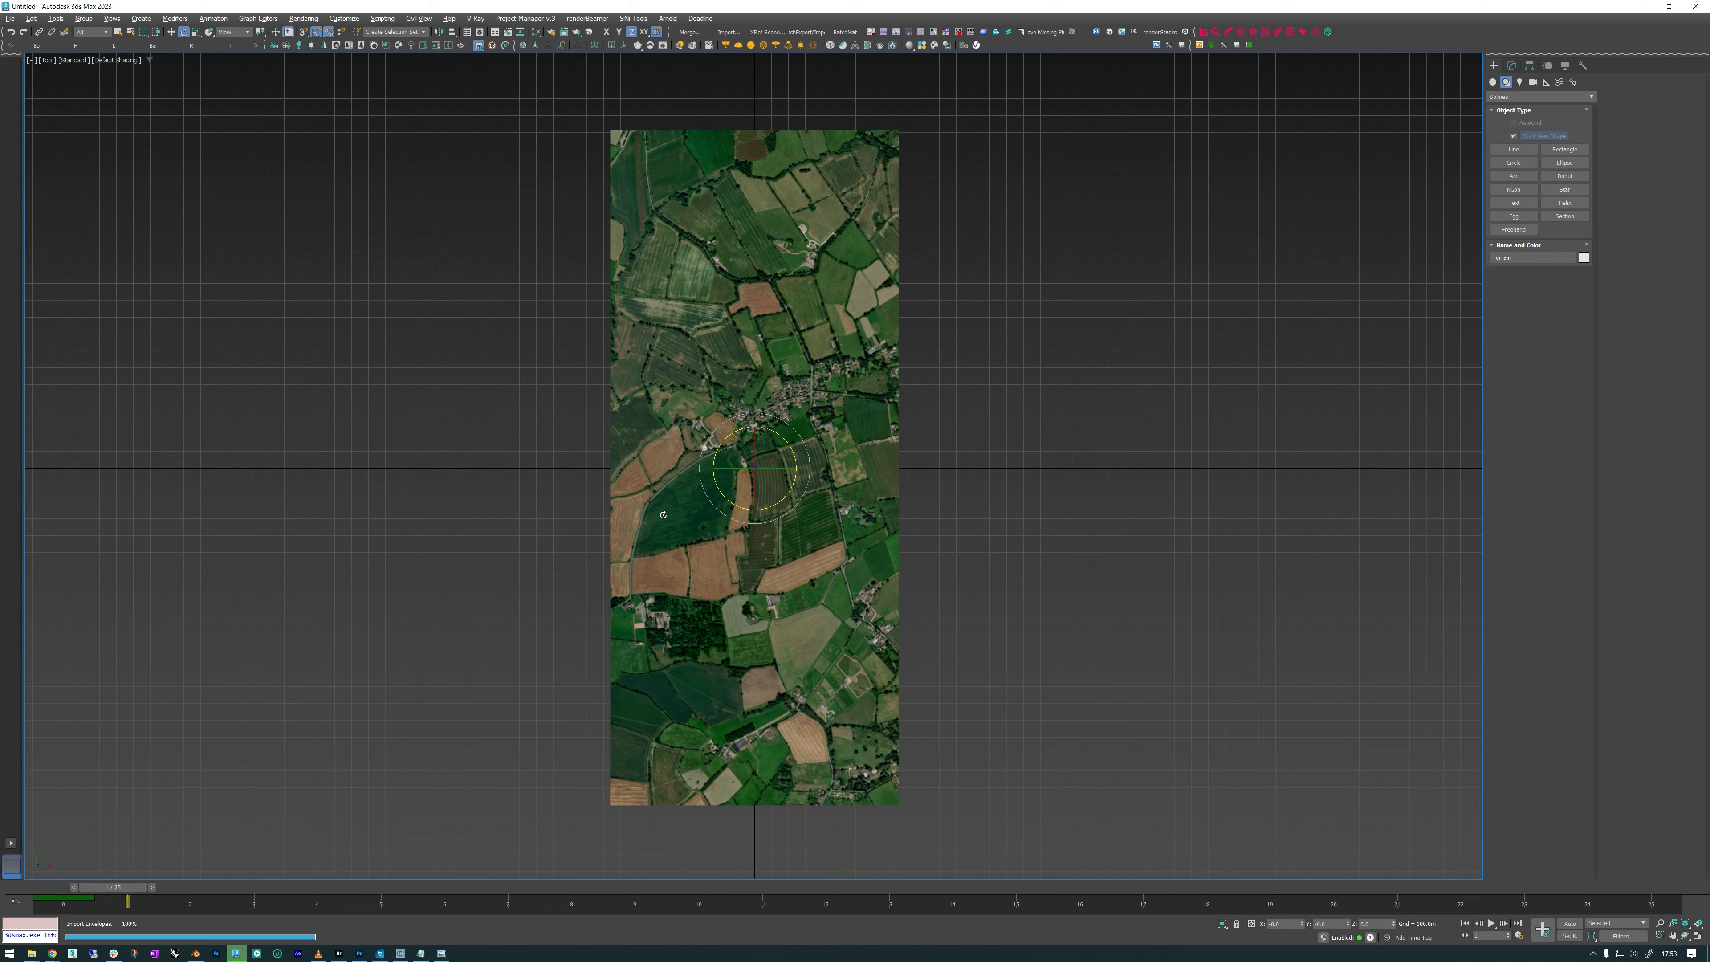
- Move the LIDAR terrain next to the imported satellite-textured terrain in the top view
{"action": "key", "text": "w"}
{"action": "mouse_move", "coordinate": [787, 468]}
{"action": "middle_mouse_down"}
{"action": "mouse_move", "coordinate": [1181, 468]}
{"action": "mouse_move", "coordinate": [616, 468]}
{"action": "mouse_move", "coordinate": [788, 468]}
{"action": "middle_mouse_up"}
{"action": "scroll", "coordinate": [694, 452], "scroll_direction": "down", "scroll_amount": 2}
{"action": "scroll", "coordinate": [695, 452], "scroll_direction": "down", "scroll_amount": 5}
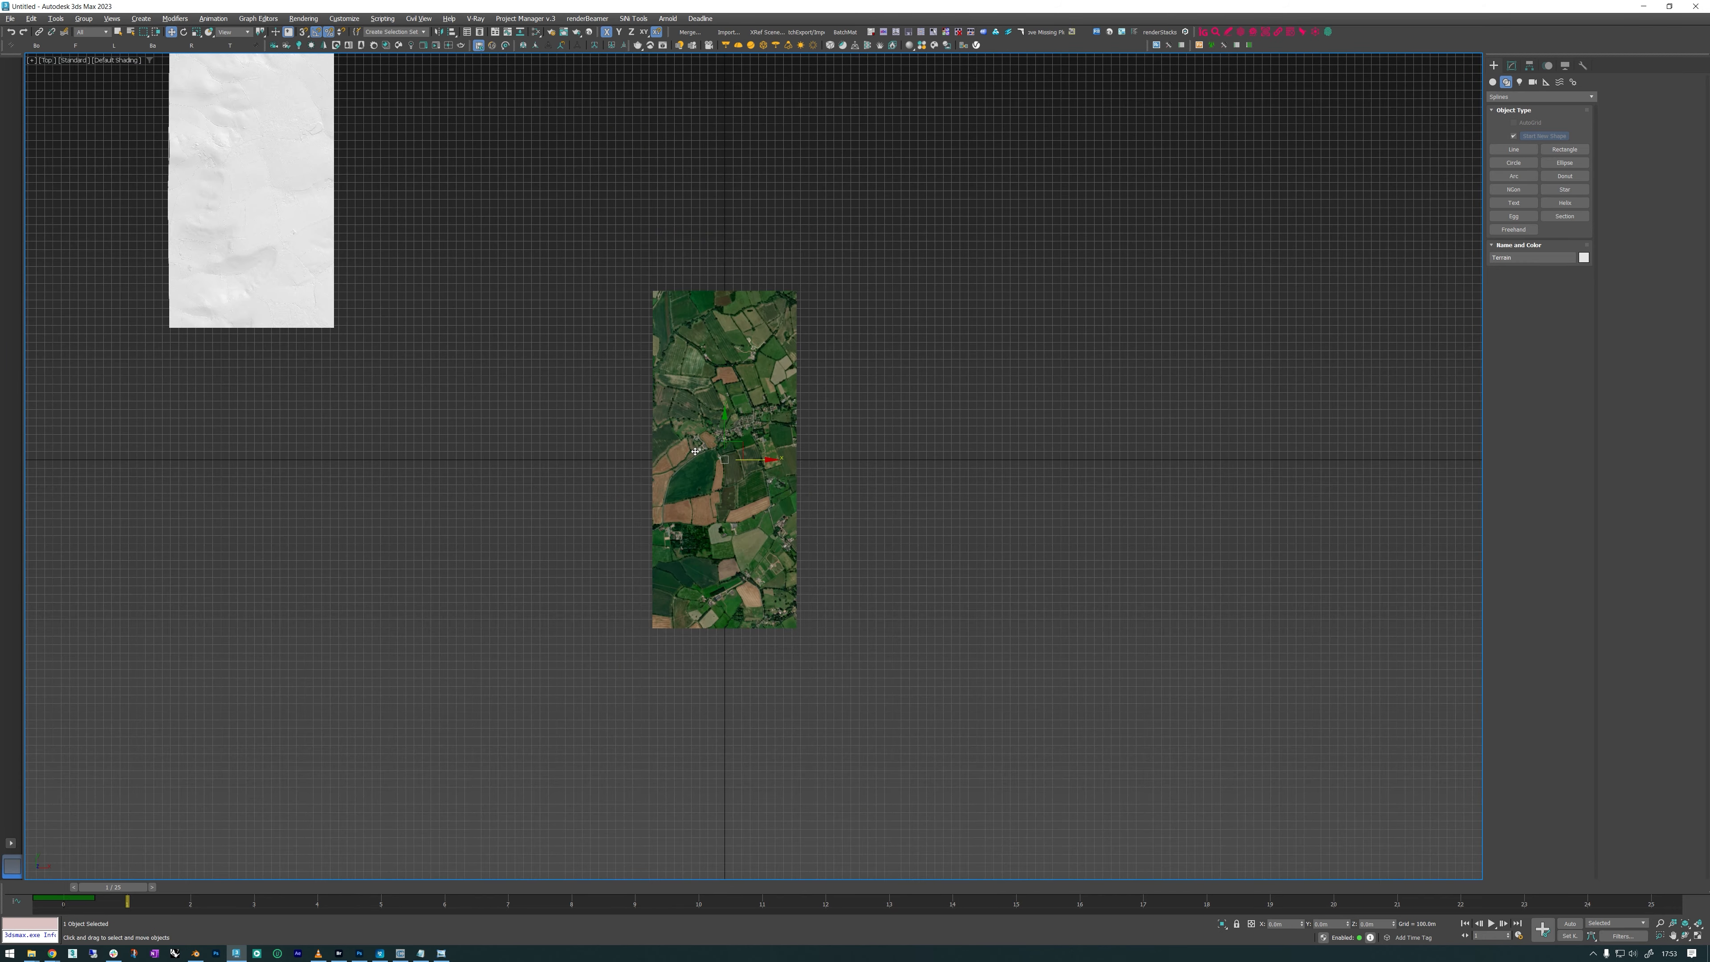
{"action": "scroll", "coordinate": [442, 179], "scroll_direction": "up", "scroll_amount": 4}
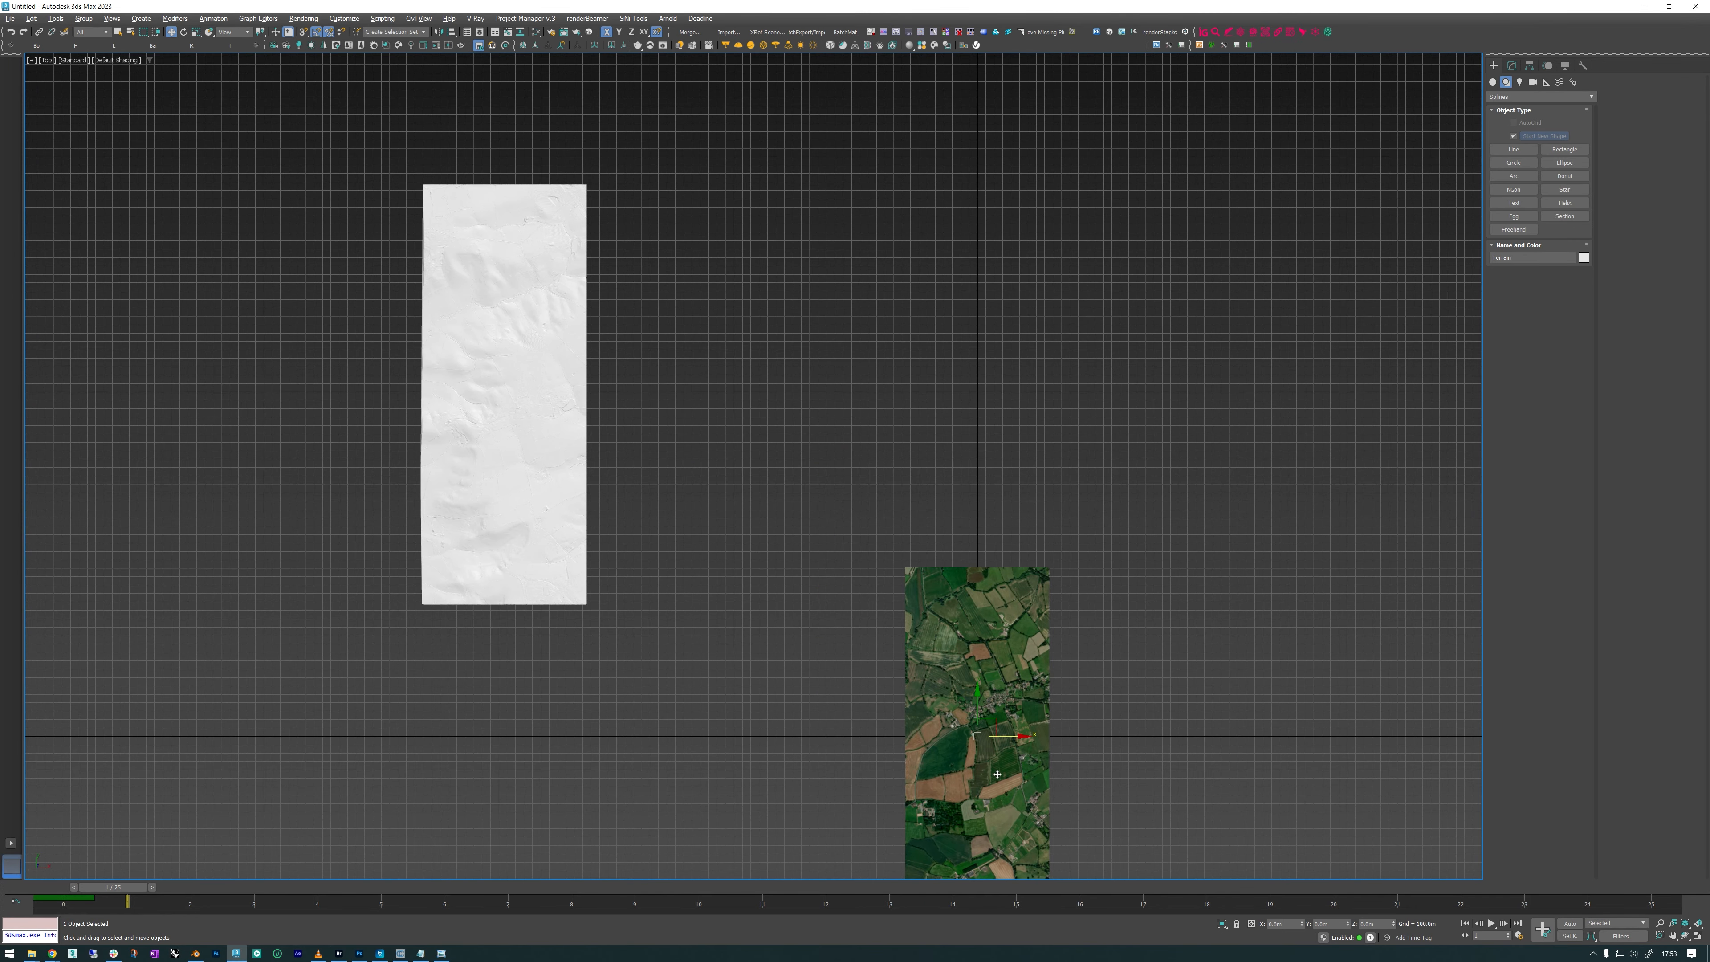
{"action": "scroll", "coordinate": [998, 774], "scroll_direction": "up", "scroll_amount": 5}
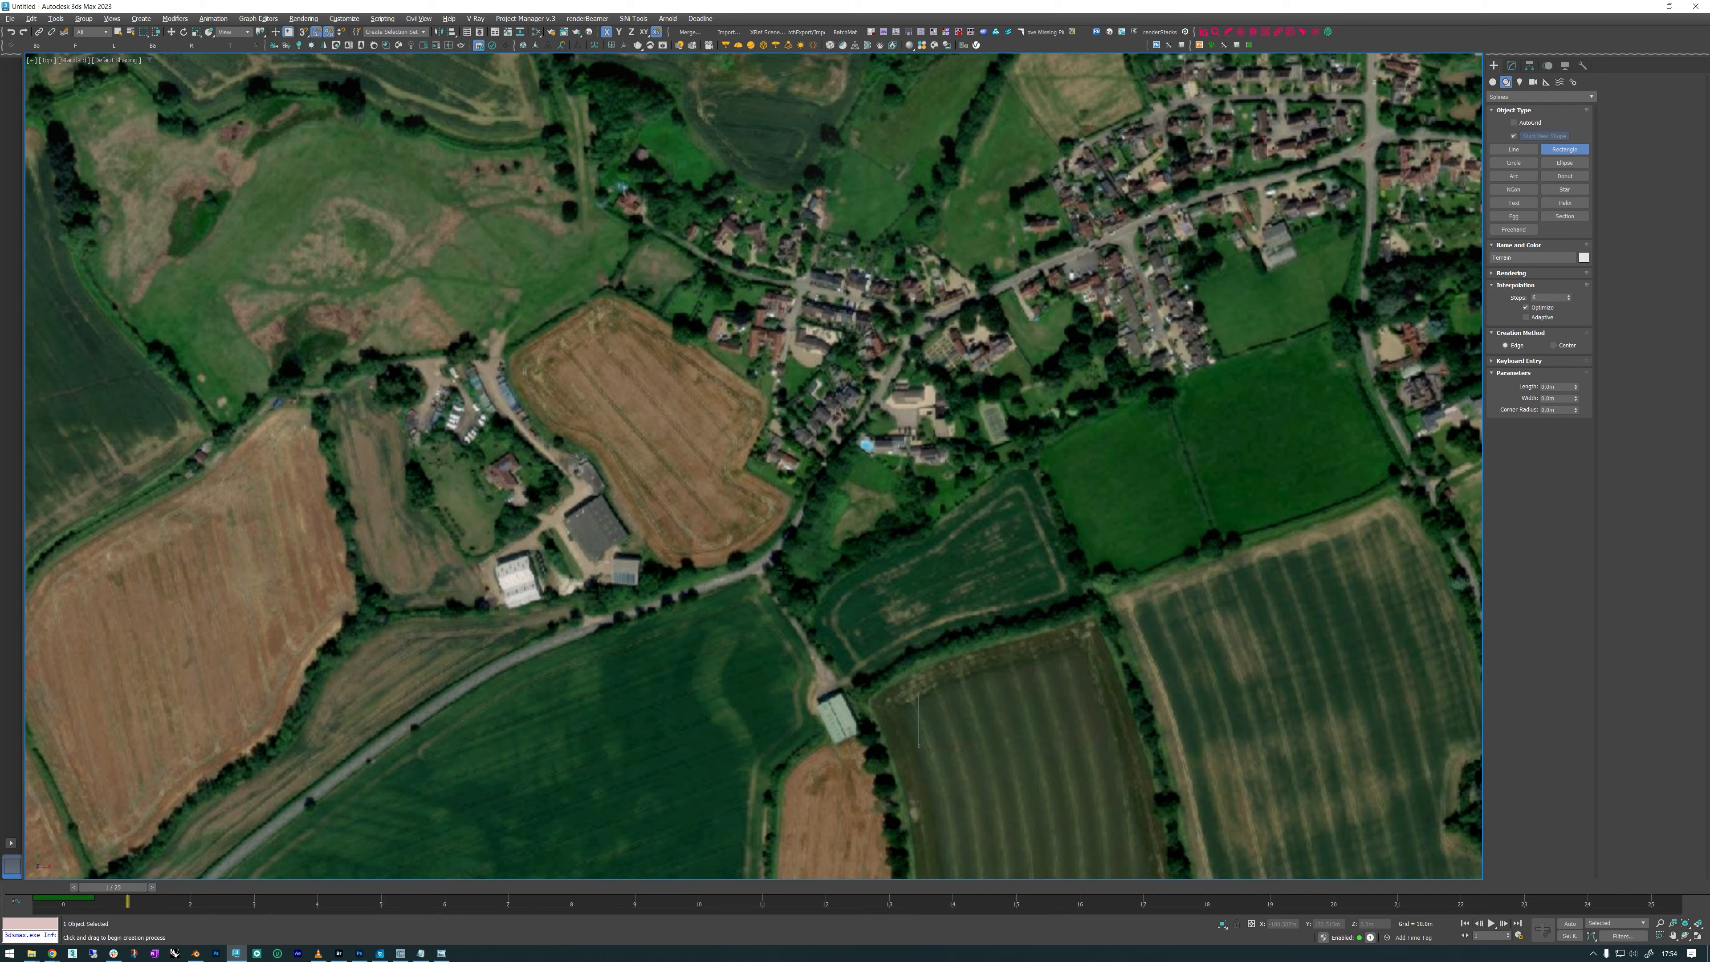
{"action": "scroll", "coordinate": [890, 474], "scroll_direction": "down", "scroll_amount": 12}
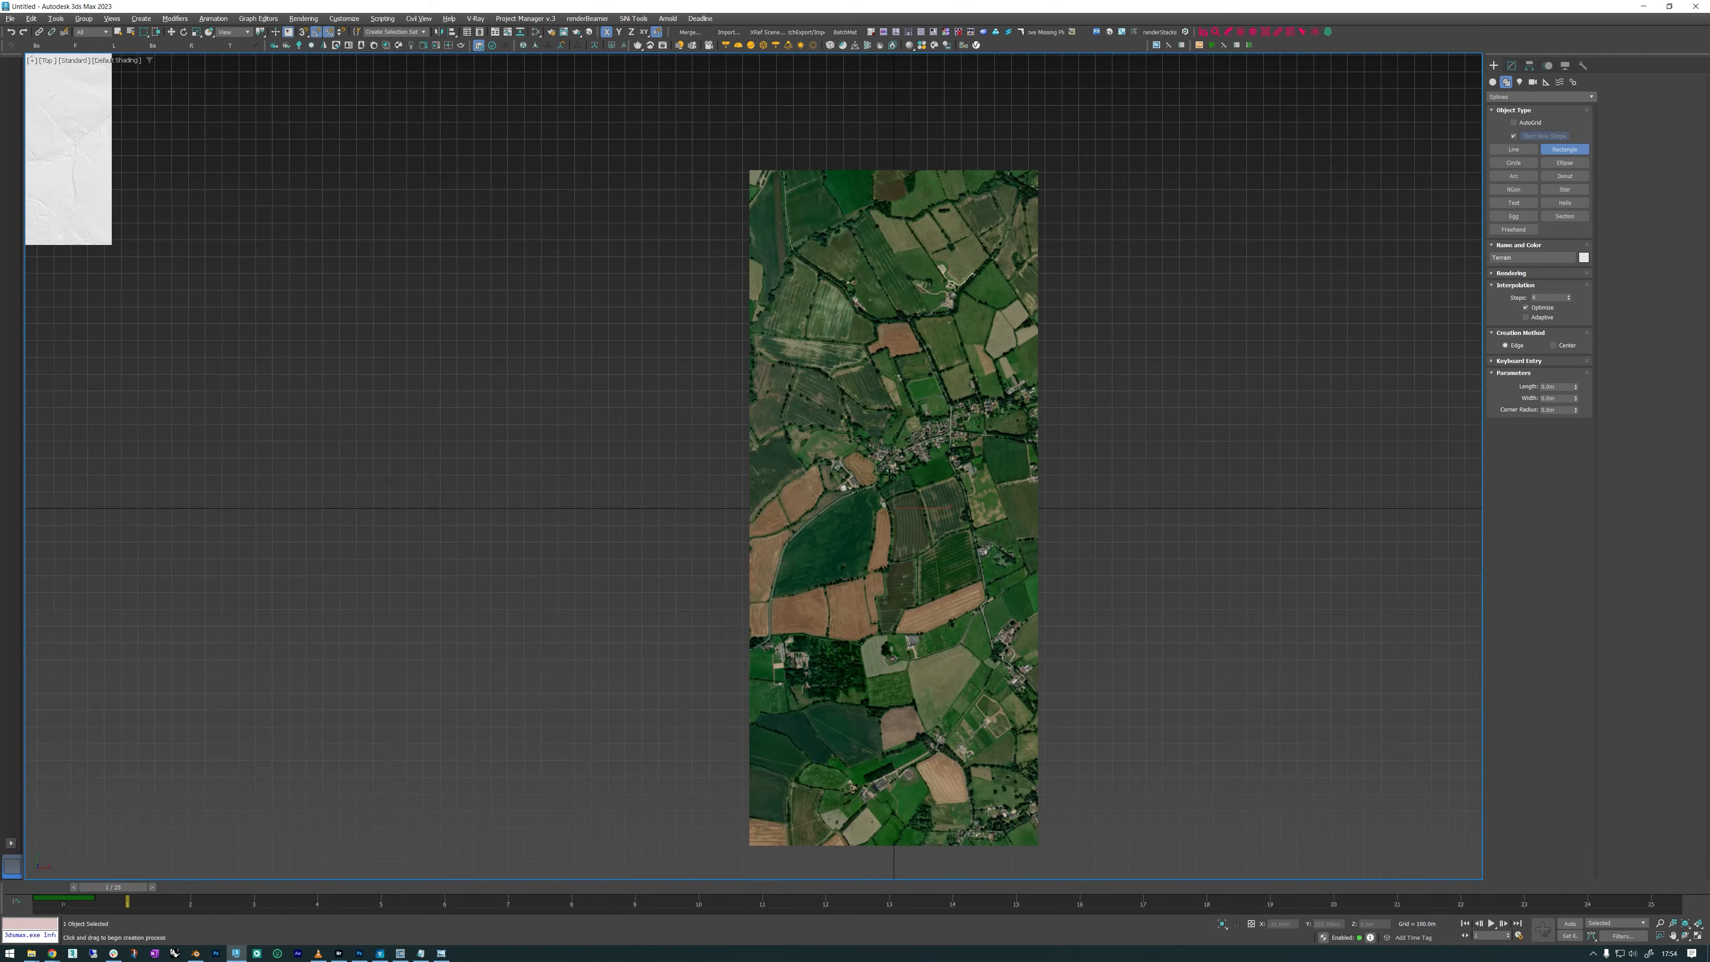
{"action": "key", "text": "w"}
{"action": "left_click", "coordinate": [326, 223]}
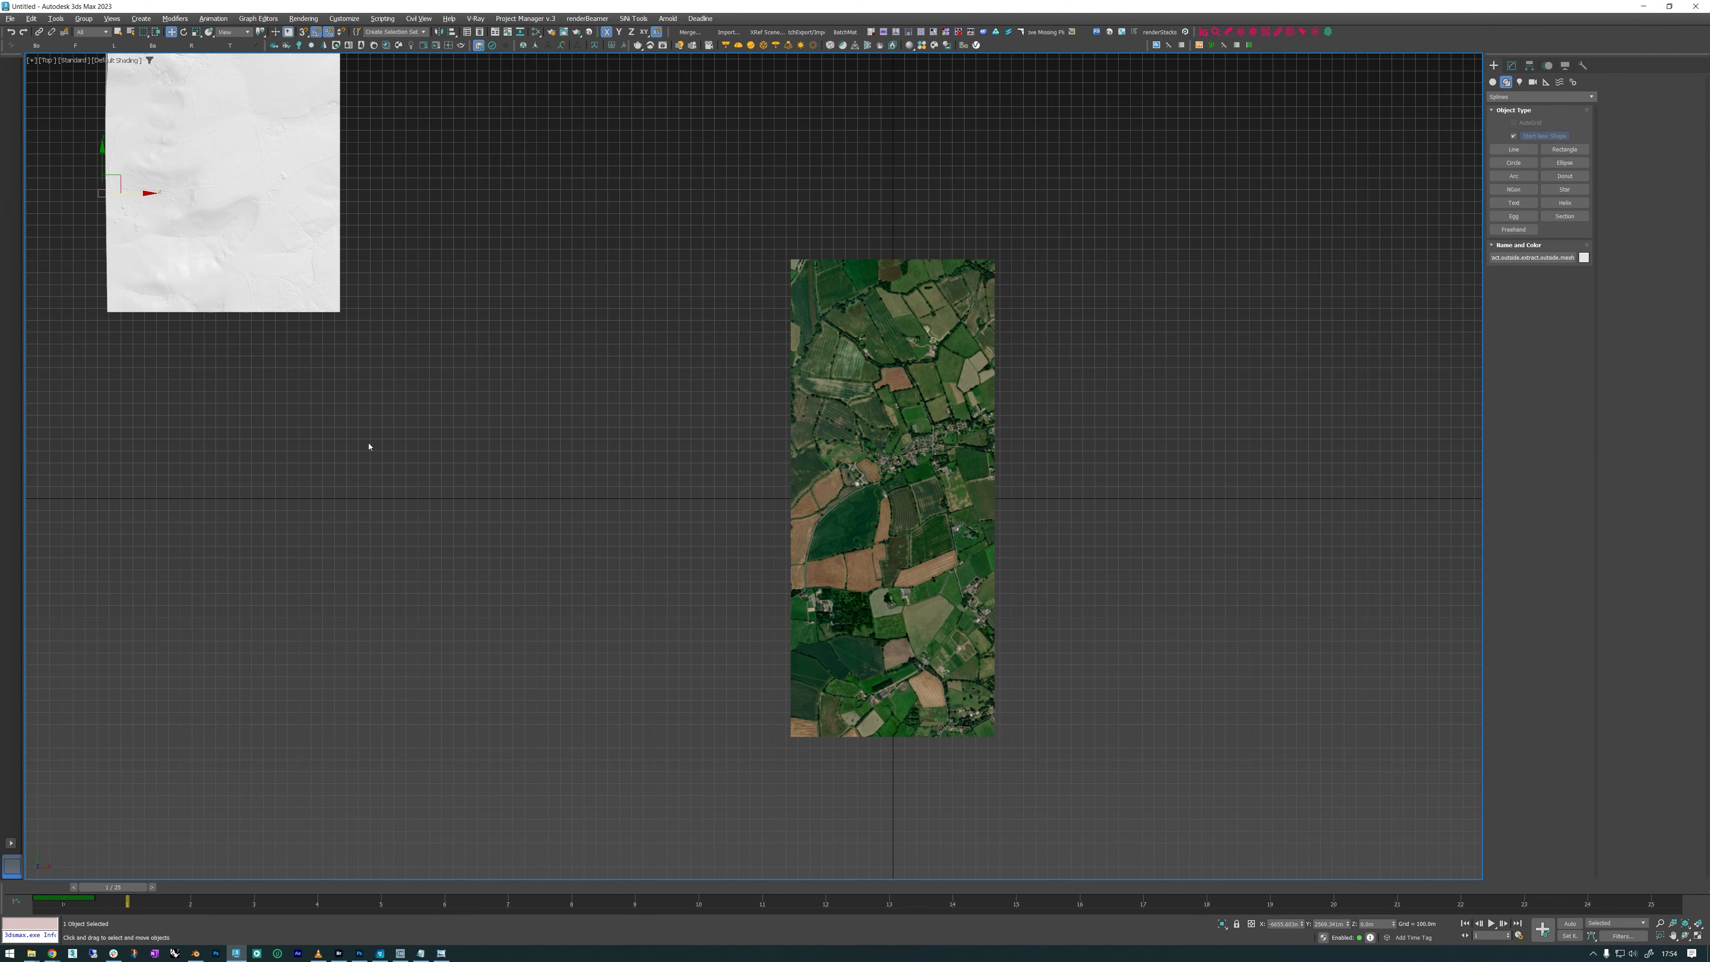
{"action": "scroll", "coordinate": [377, 552], "scroll_direction": "down", "scroll_amount": 2}
{"action": "left_click_drag", "start_coordinate": [204, 287], "coordinate": [516, 629]}
- Compare the satellite texture mapping and relief of the LIDAR terrain with the imported terrain, from above and at an oblique angle
{"action": "scroll", "coordinate": [586, 623], "scroll_direction": "up", "scroll_amount": 6}
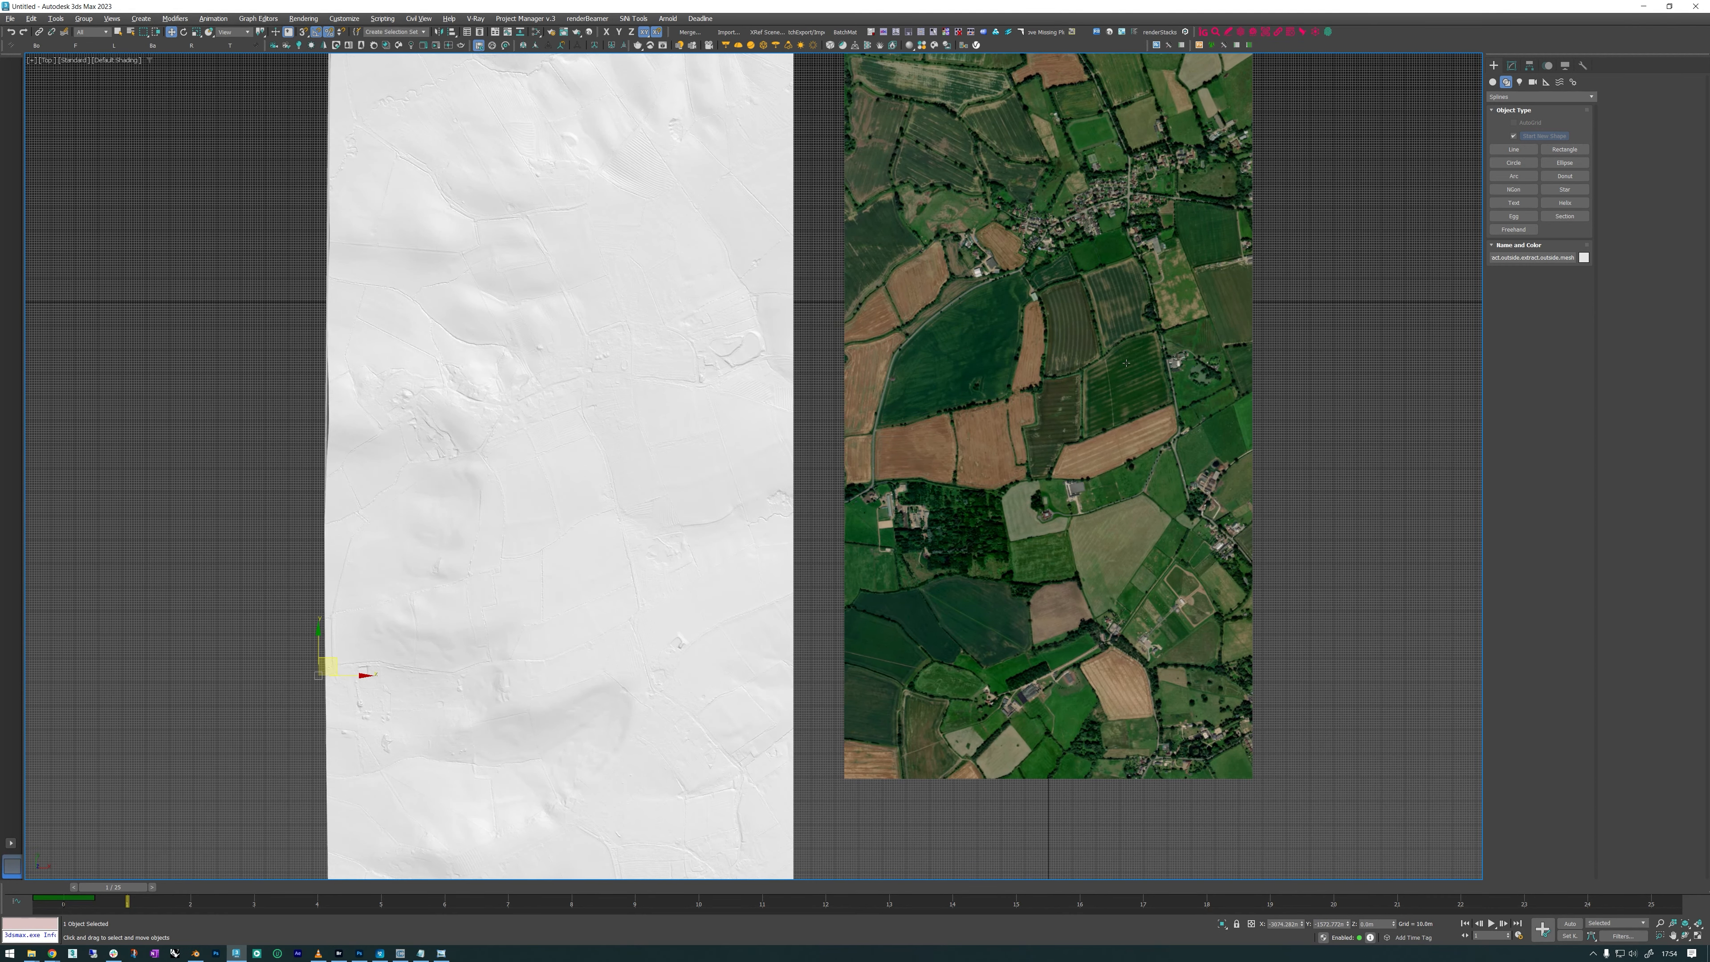
{"action": "scroll", "coordinate": [1126, 362], "scroll_direction": "down", "scroll_amount": 2}
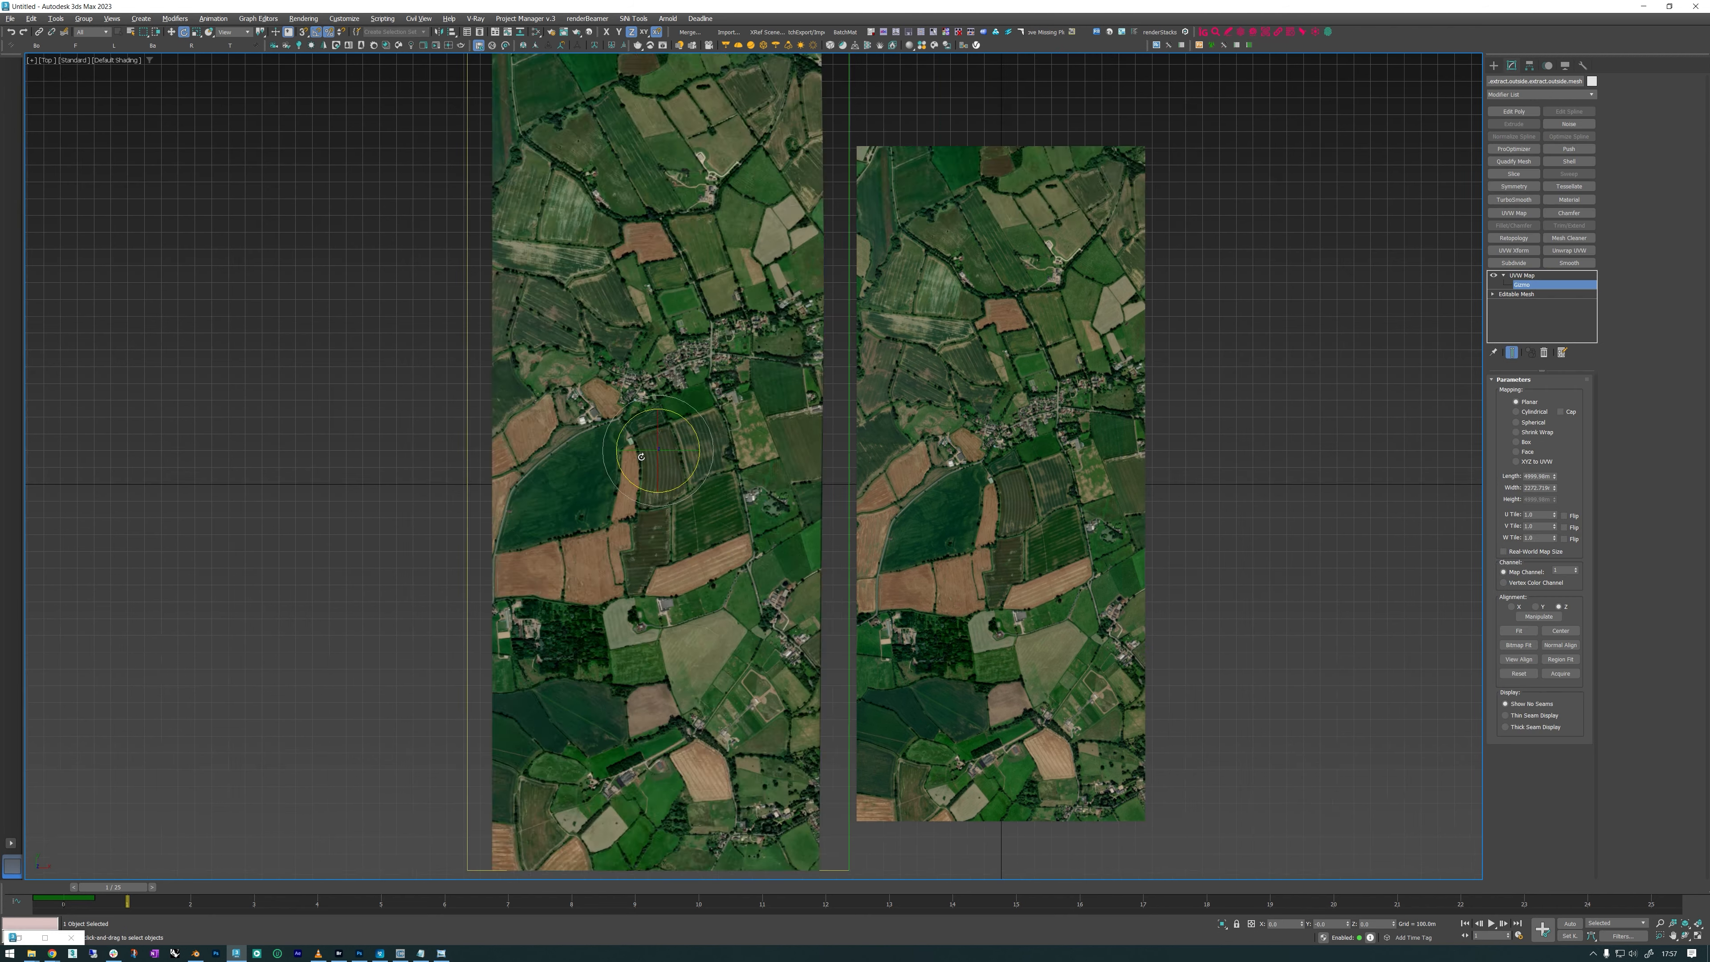
{"action": "scroll", "coordinate": [639, 457], "scroll_direction": "up", "scroll_amount": 2}
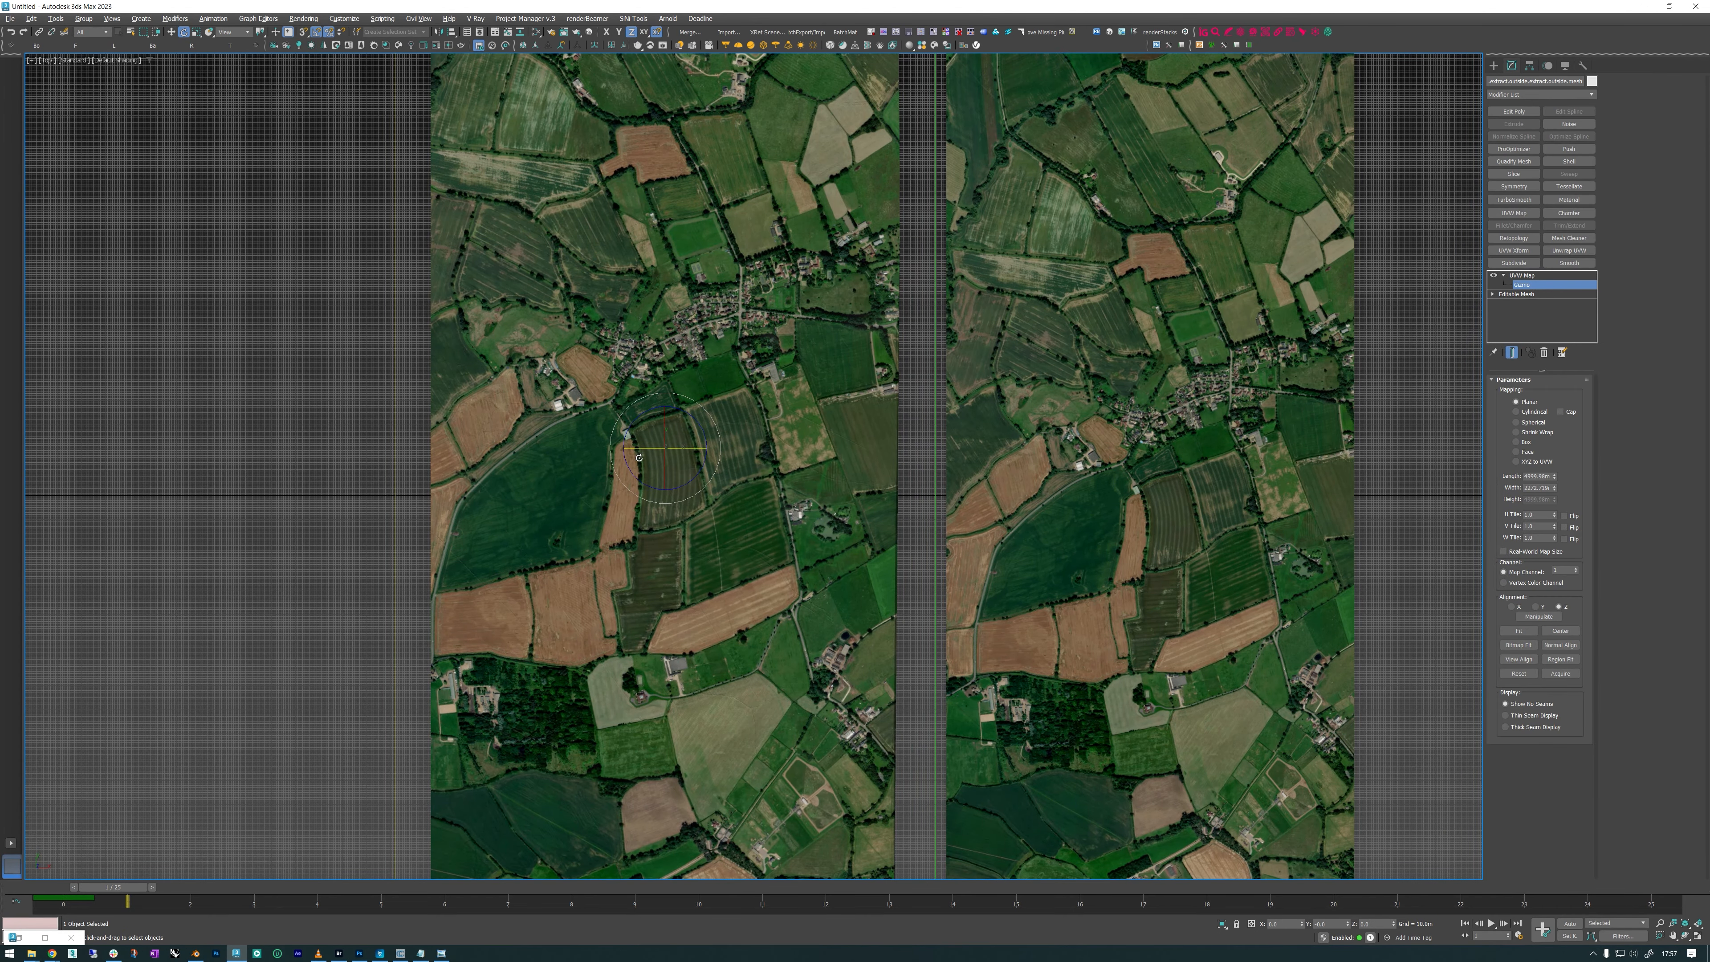
{"action": "scroll", "coordinate": [632, 279], "scroll_direction": "down", "scroll_amount": 2}
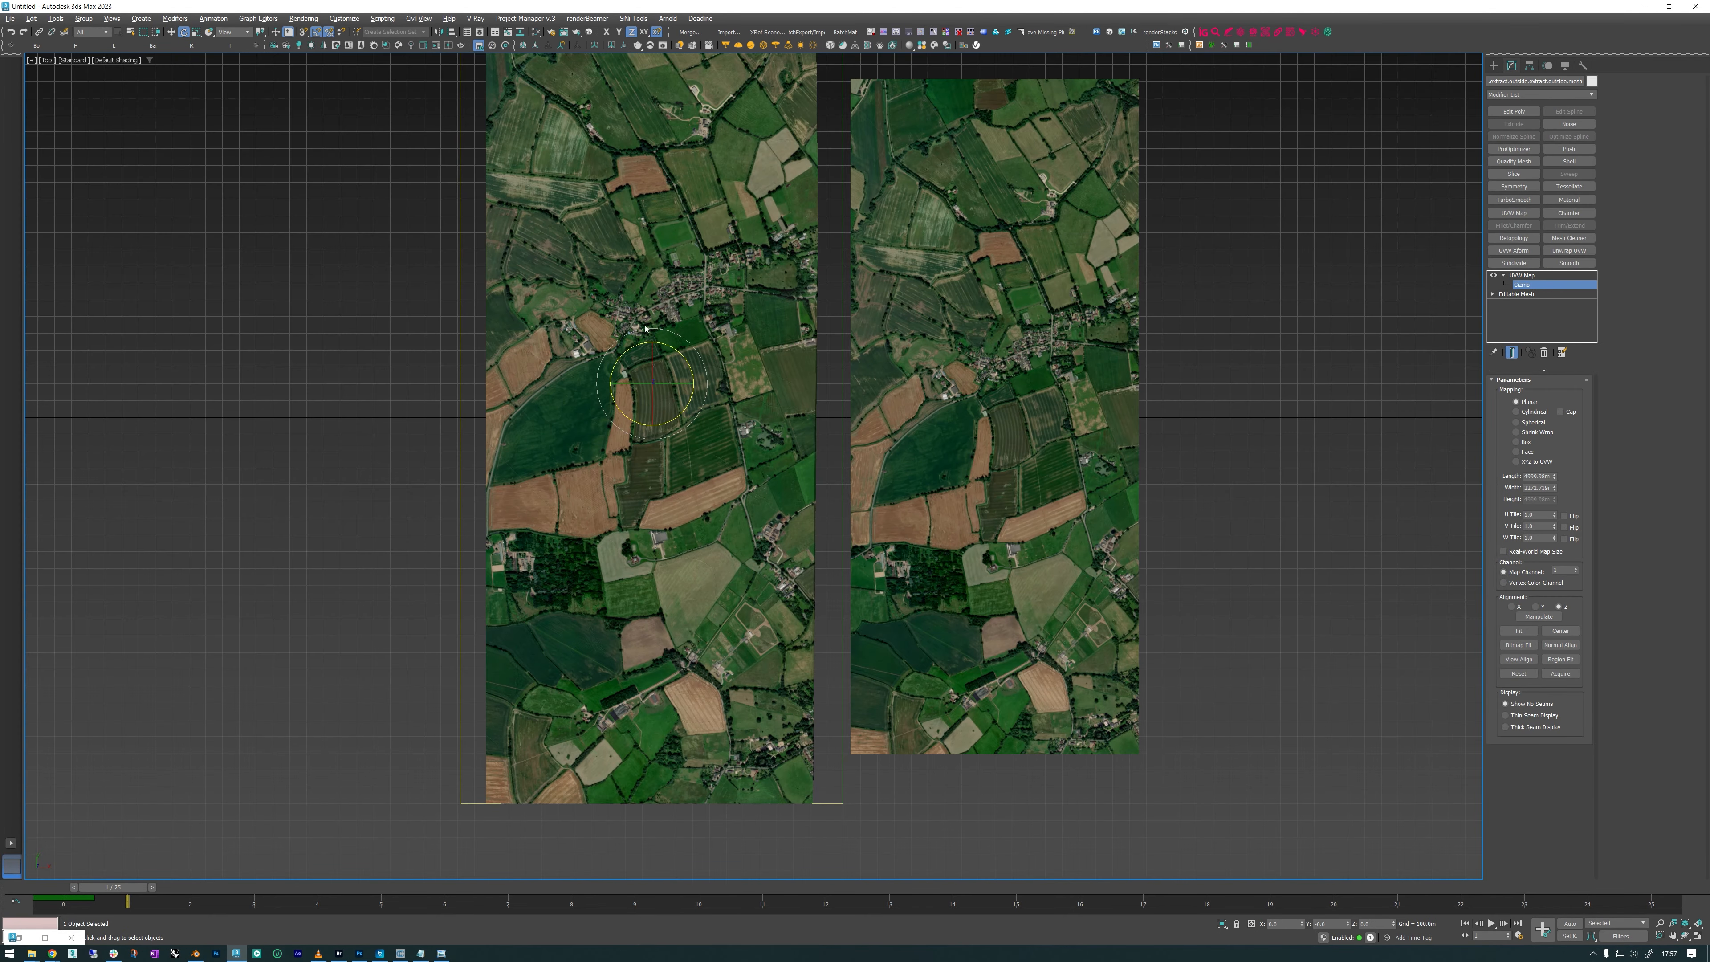
{"action": "middle_click_drag", "start_coordinate": [659, 435], "coordinate": [602, 411], "text": "alt"}
{"action": "scroll", "coordinate": [596, 411], "scroll_direction": "up", "scroll_amount": 4}
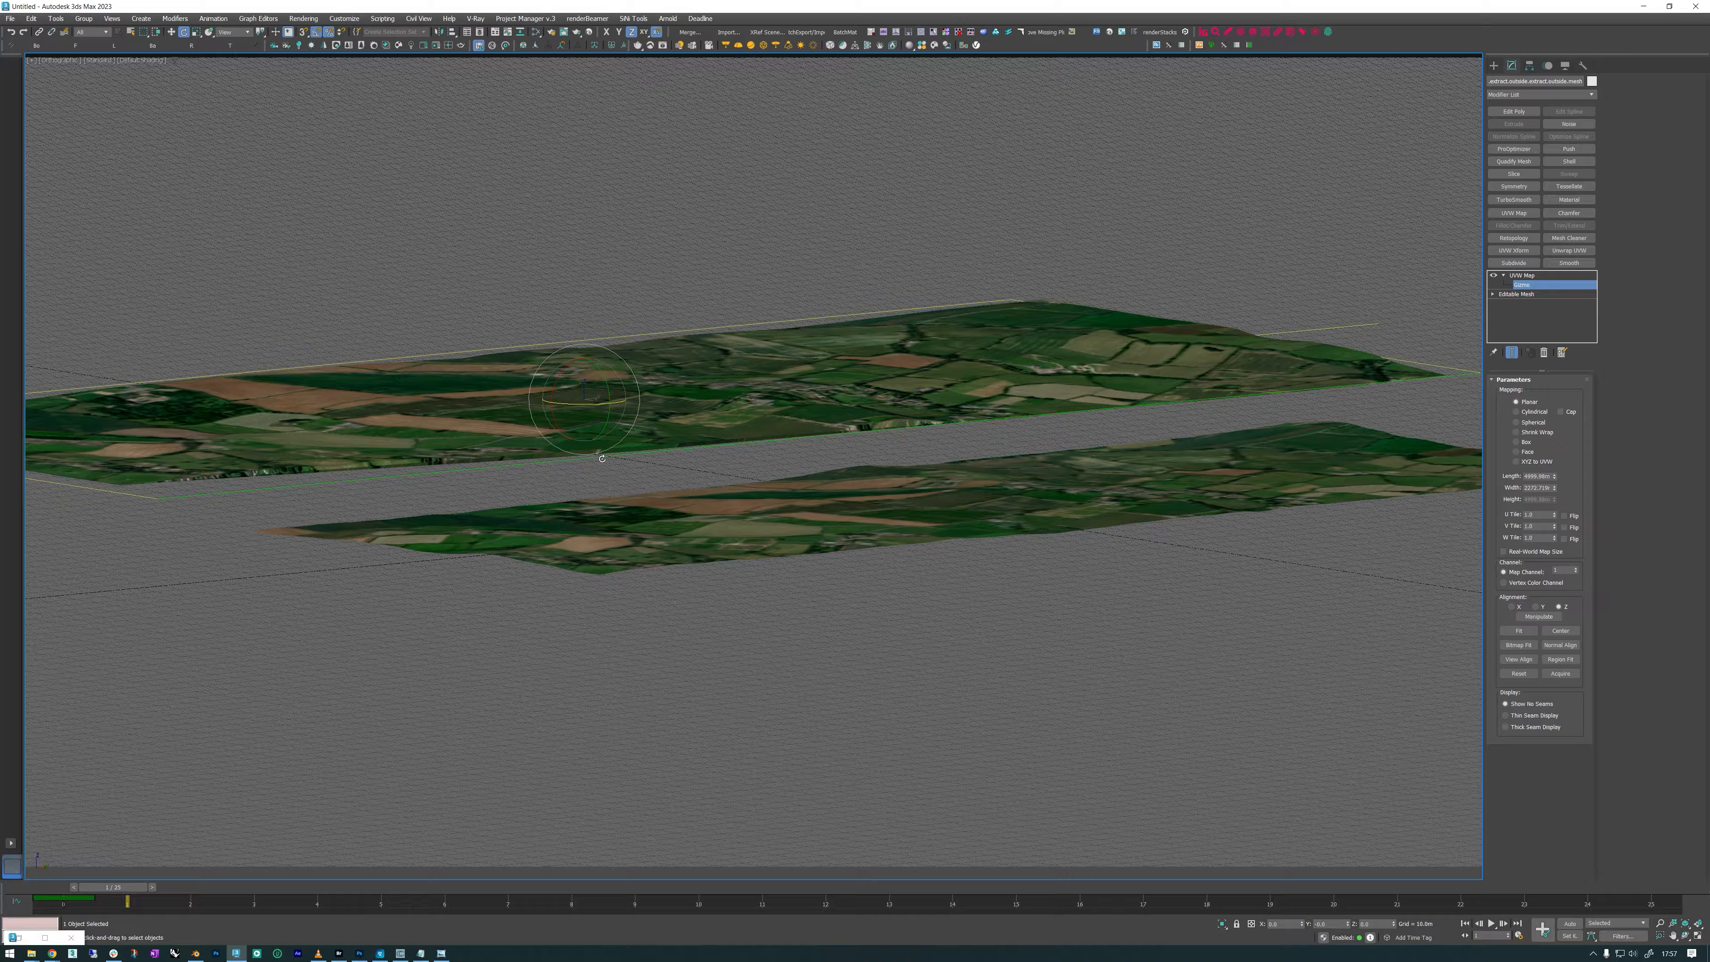
{"action": "scroll", "coordinate": [604, 459], "scroll_direction": "up", "scroll_amount": 1}
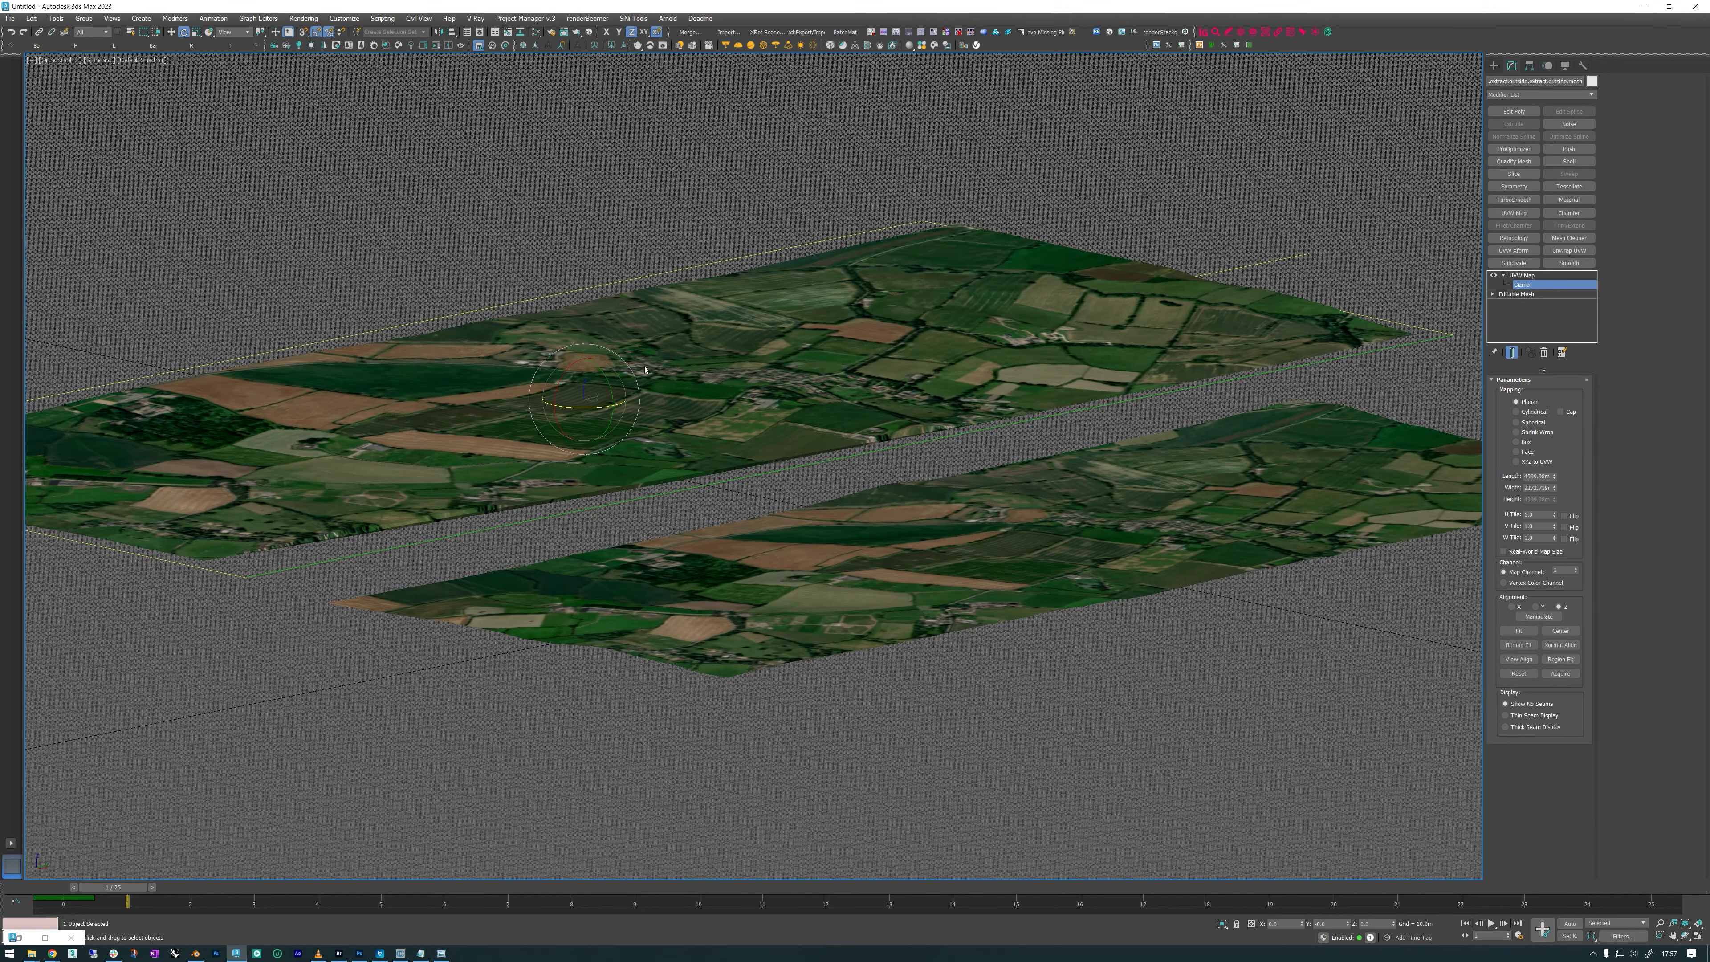
{"action": "key", "text": "t"}
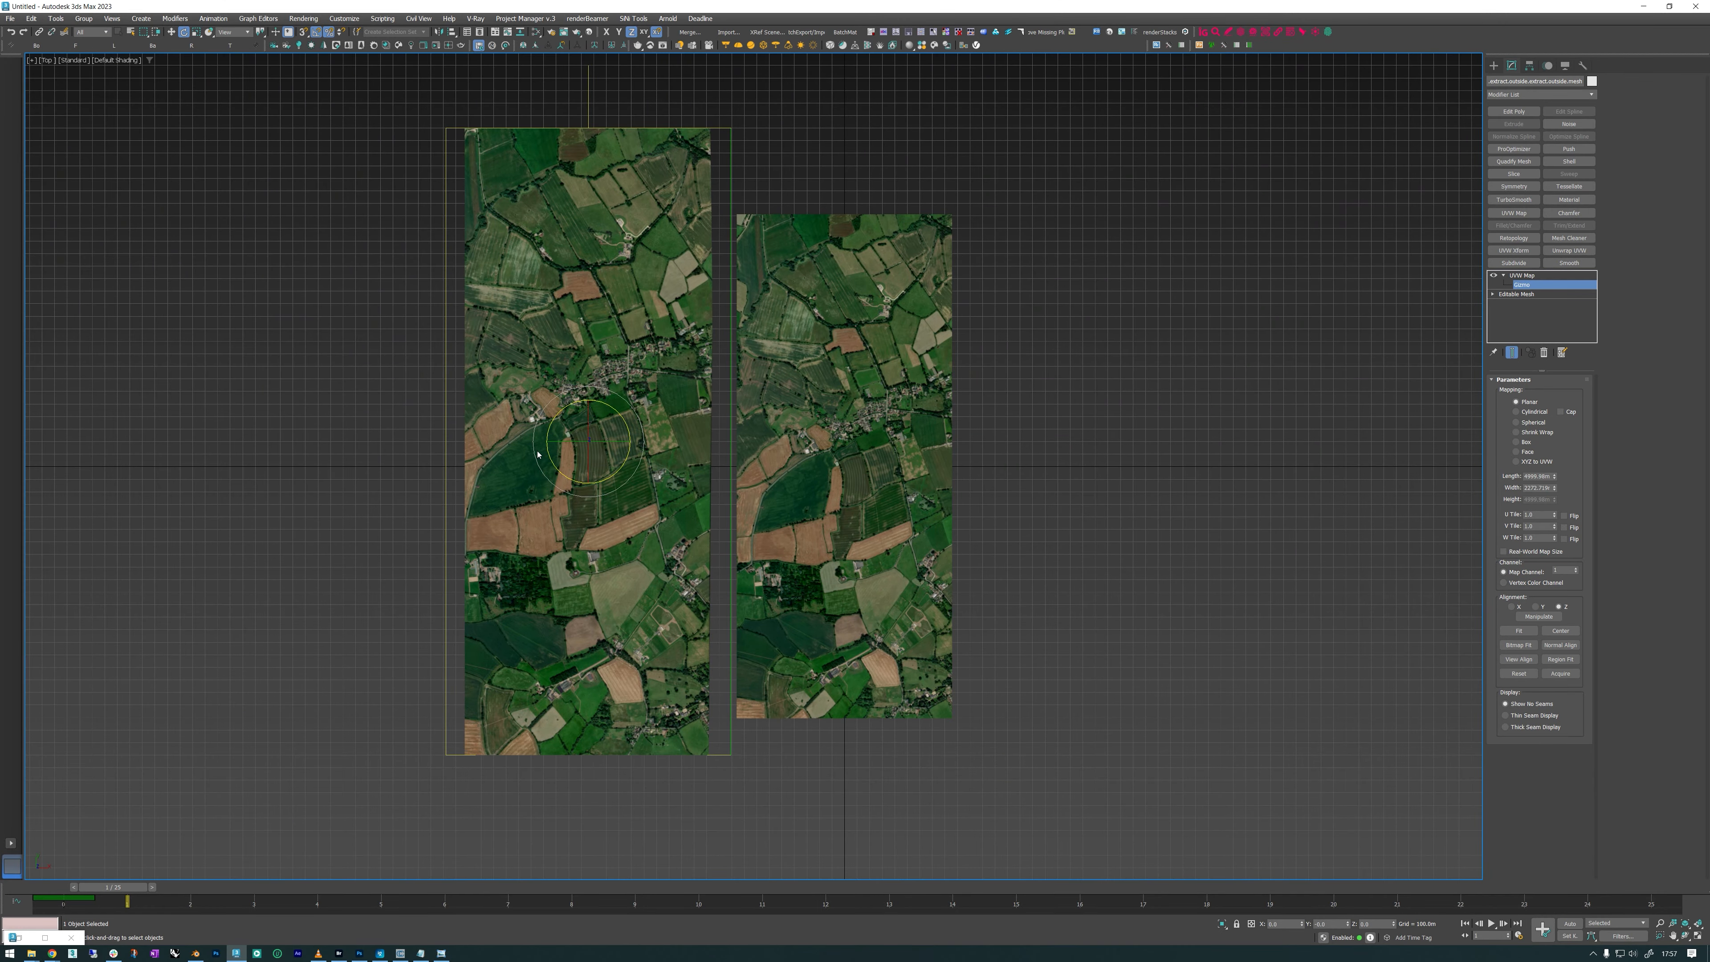